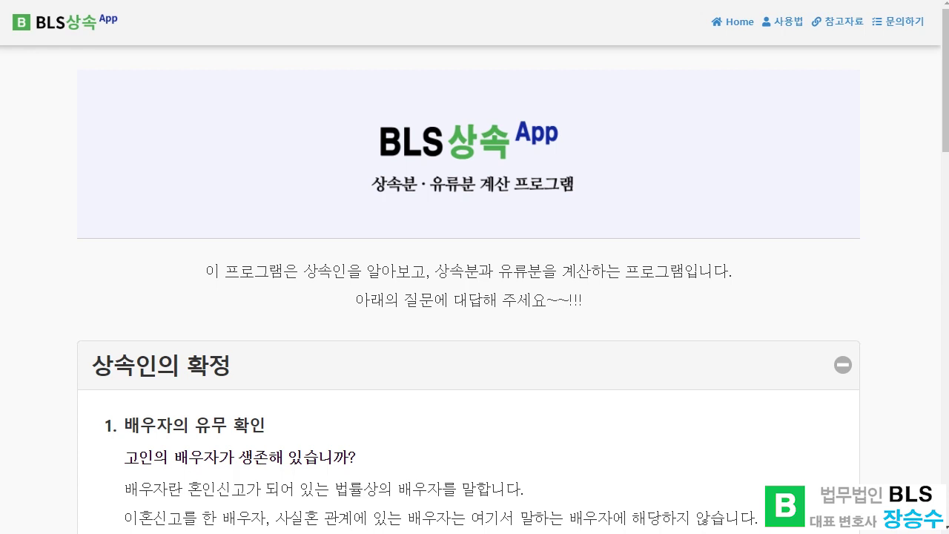
# Step: Go to thebls.kr and open the 상속분·유류분 계산 프로그램 in full screen
pyautogui.click(287, 210)
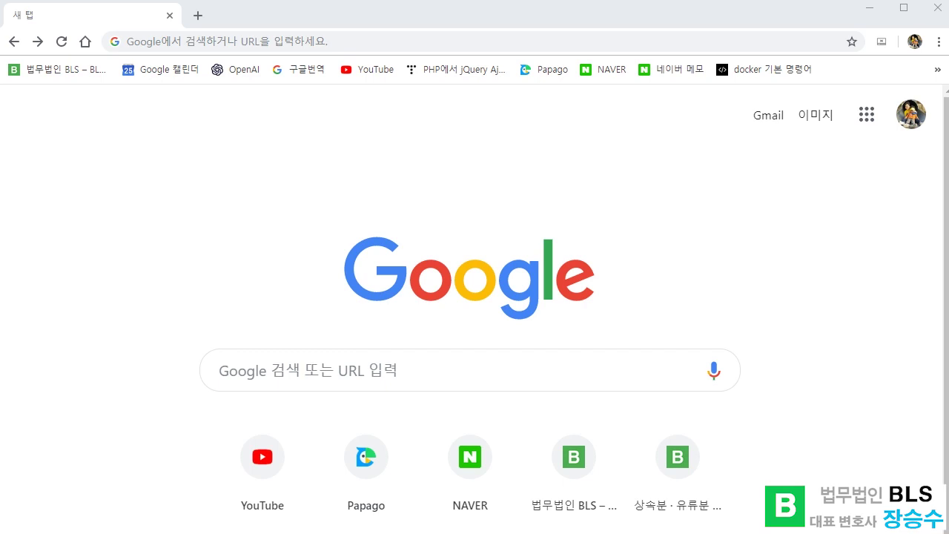
pyautogui.click(201, 43)
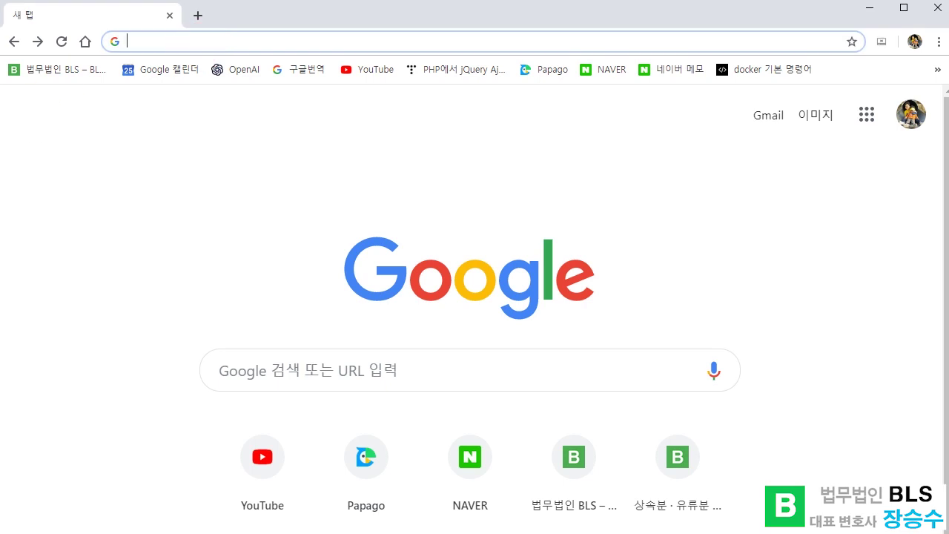
pyautogui.write('thebl')
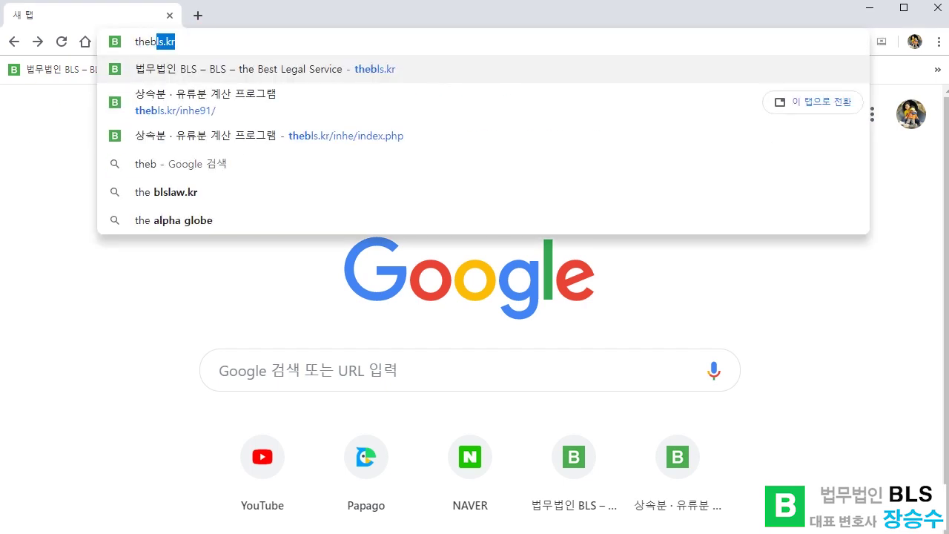
pyautogui.write('s.kr')
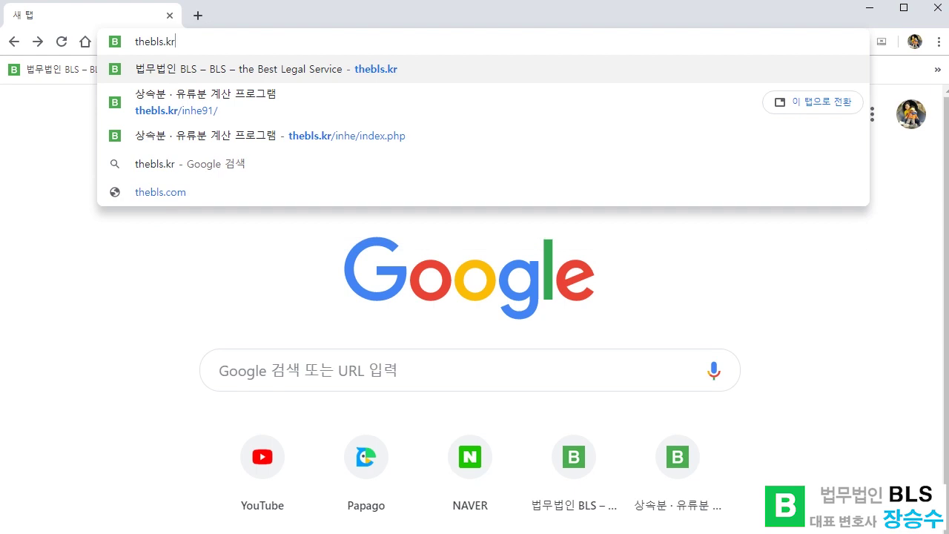
pyautogui.press('Return')
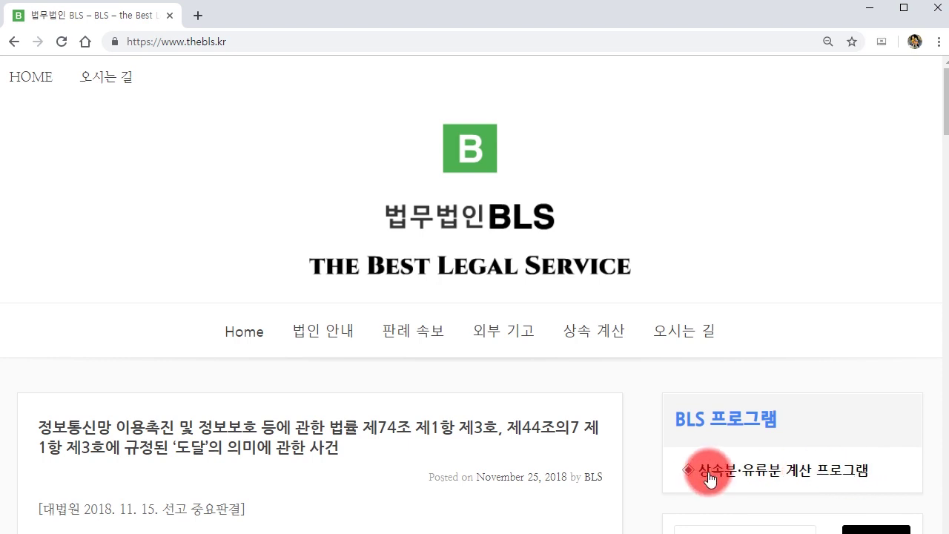
pyautogui.click(741, 473)
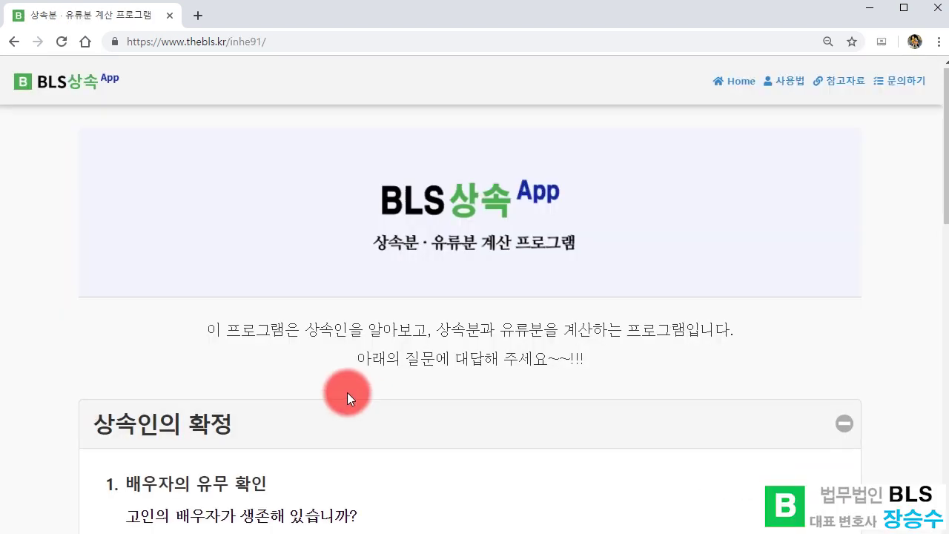
pyautogui.press('F11')
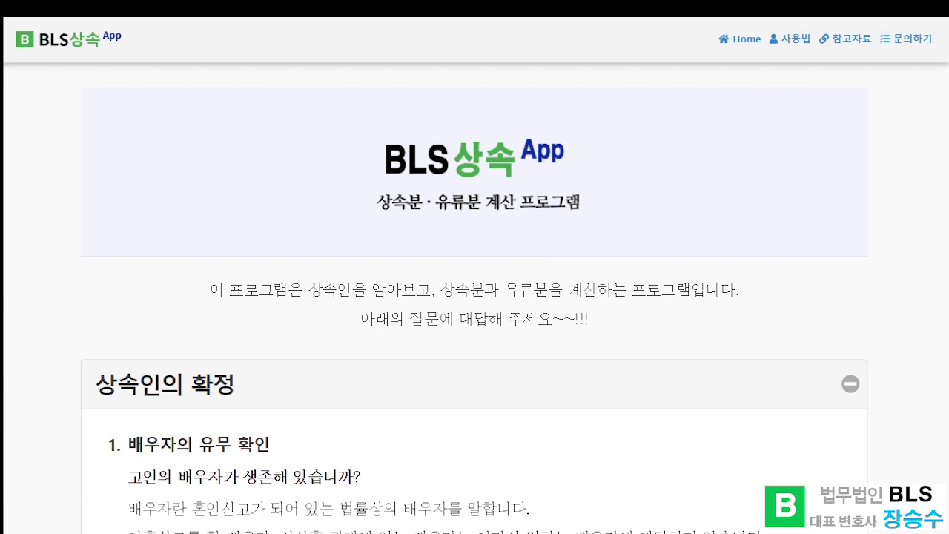
# Step: Collapse the 상속인의 확정 section and expand it again
pyautogui.click(167, 406)
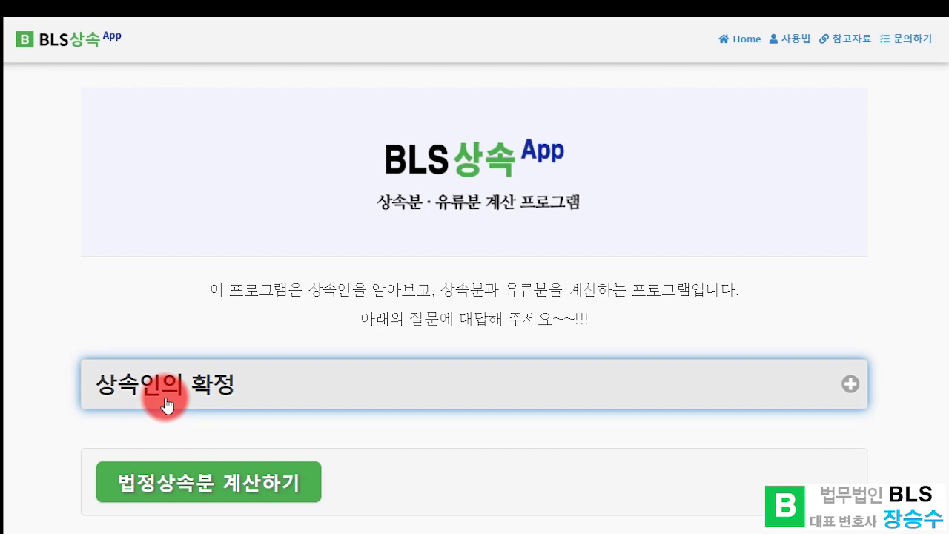
pyautogui.click(168, 406)
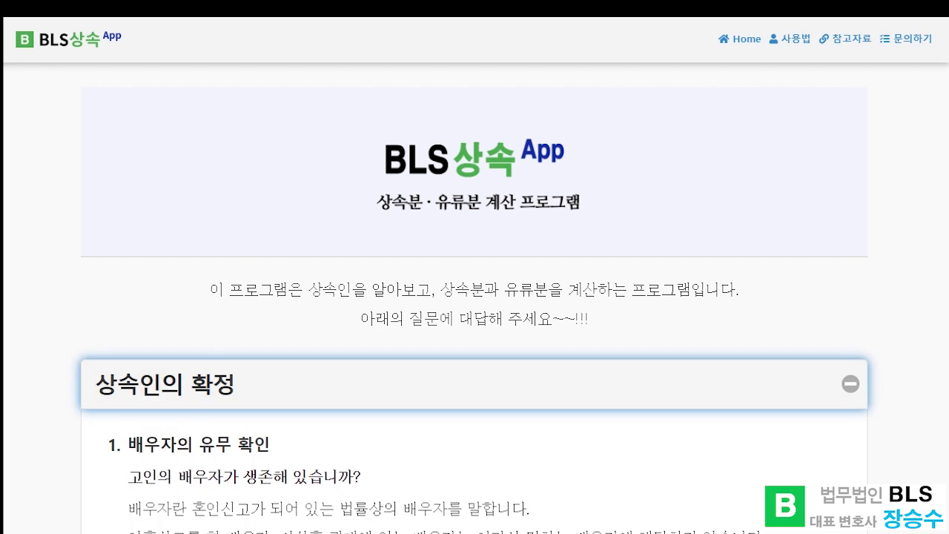
pyautogui.click(32, 447)
# Step: Answer 예 to the question whether the deceased's spouse is alive, trying 아니요 in between
pyautogui.scroll(-1, 34, 451)
pyautogui.scroll(-3, 32, 451)
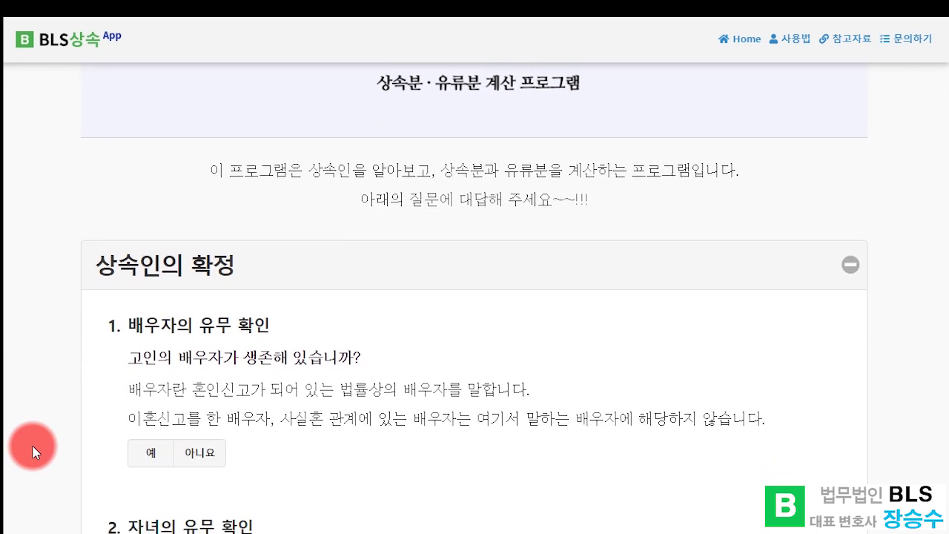
pyautogui.scroll(-1, 32, 451)
pyautogui.scroll(-1, 32, 451)
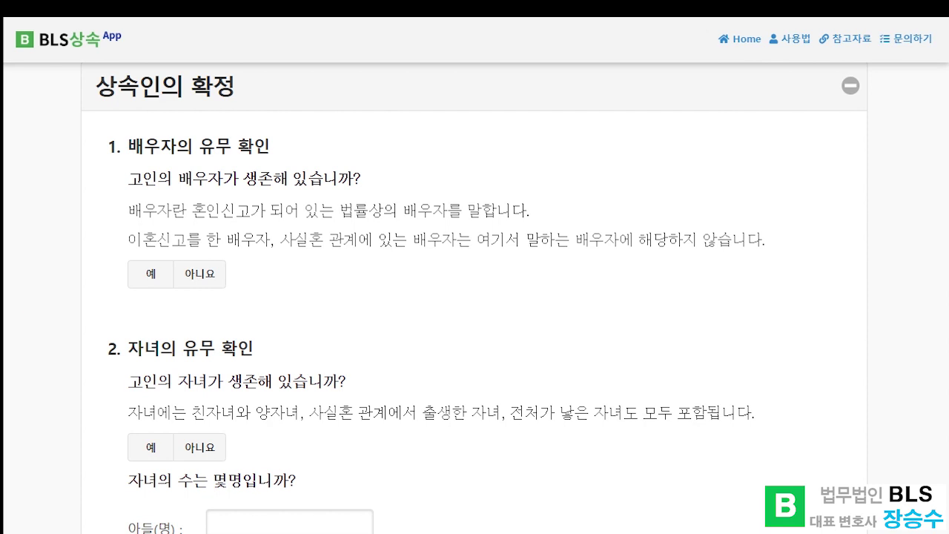
pyautogui.click(149, 274)
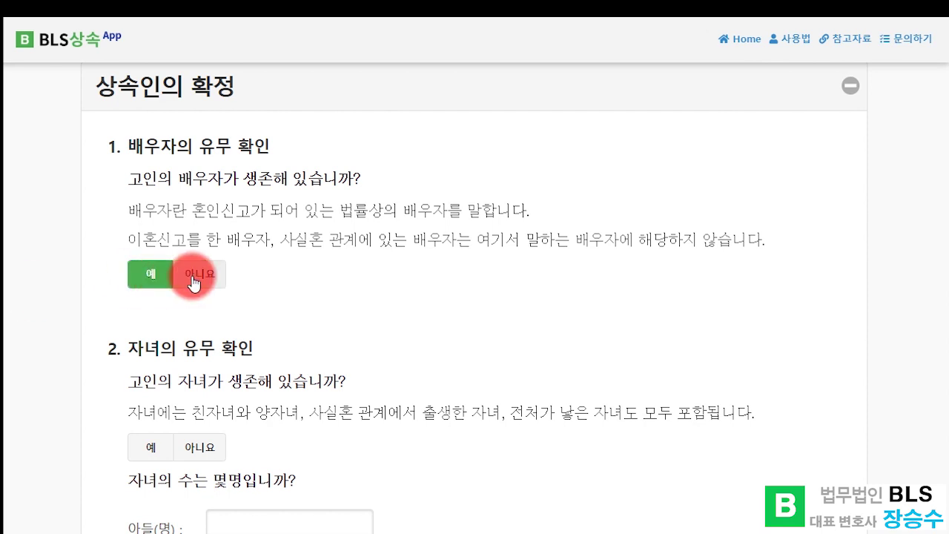
pyautogui.click(193, 280)
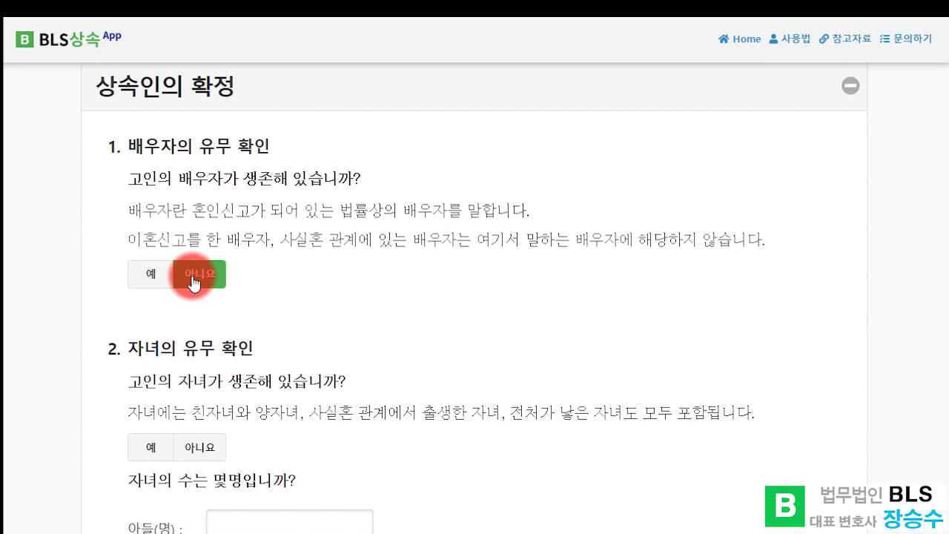
pyautogui.click(148, 275)
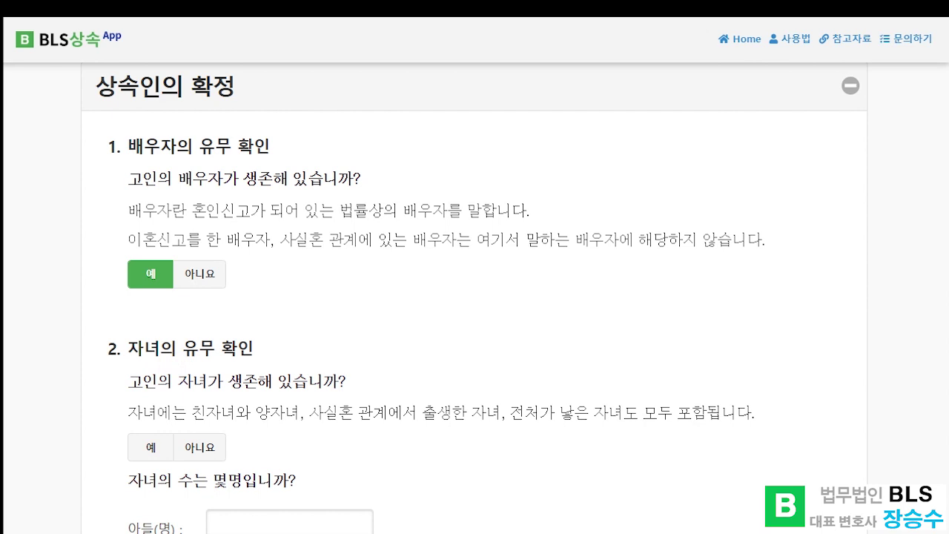
# Step: Answer 예 to the question about surviving children and enter 2 sons and 2 daughters
pyautogui.scroll(-3, 63, 370)
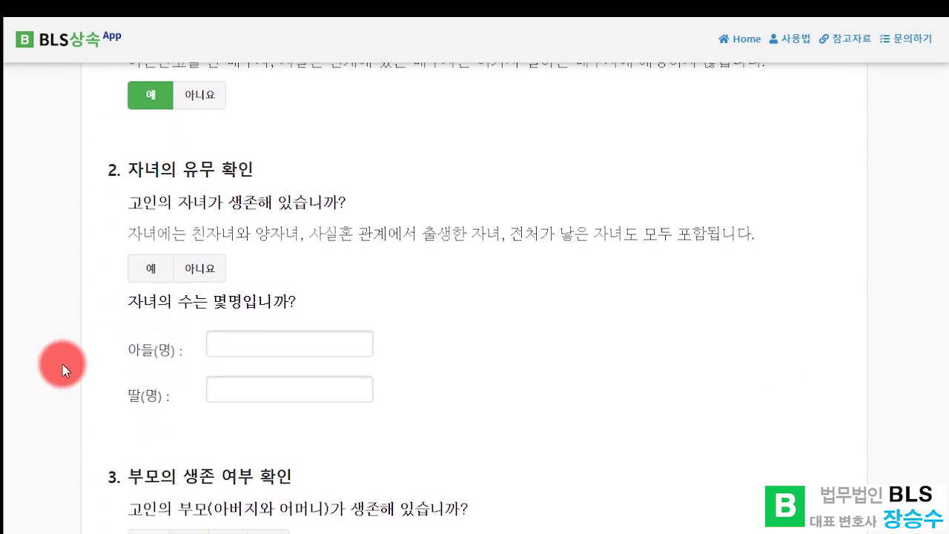
pyautogui.scroll(-1, 63, 368)
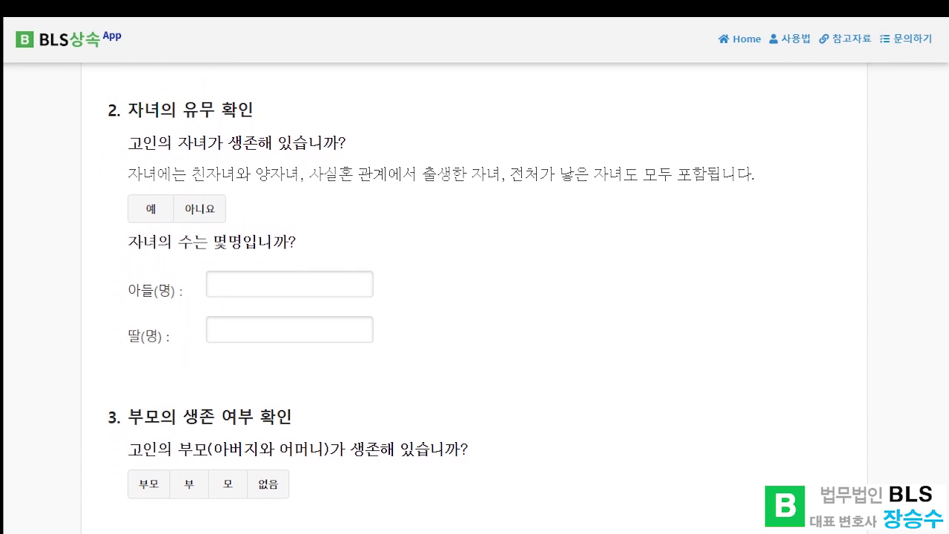
pyautogui.click(152, 212)
pyautogui.click(270, 286)
pyautogui.write('2')
pyautogui.click(269, 328)
pyautogui.write('2')
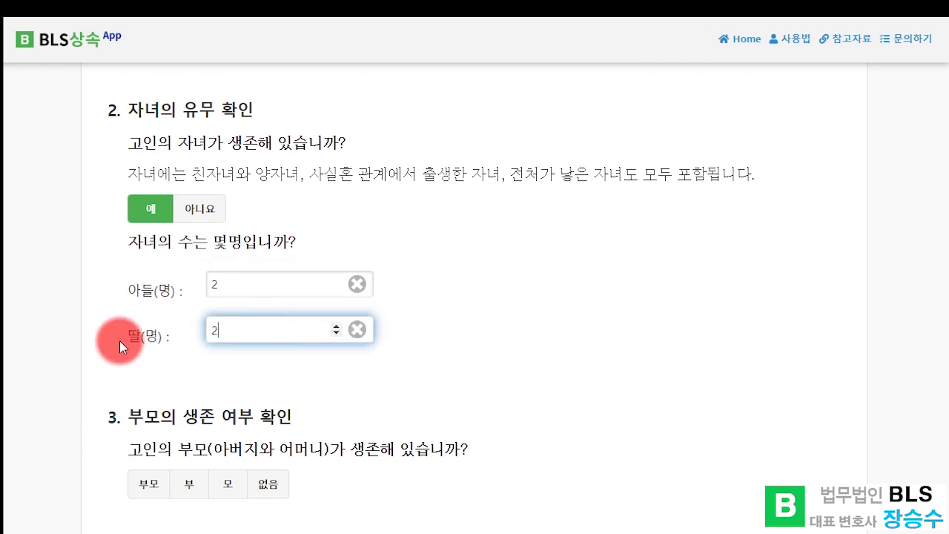
pyautogui.click(37, 343)
# Step: Try the answers to the question about the deceased's parents and settle on 부모
pyautogui.scroll(-3, 39, 345)
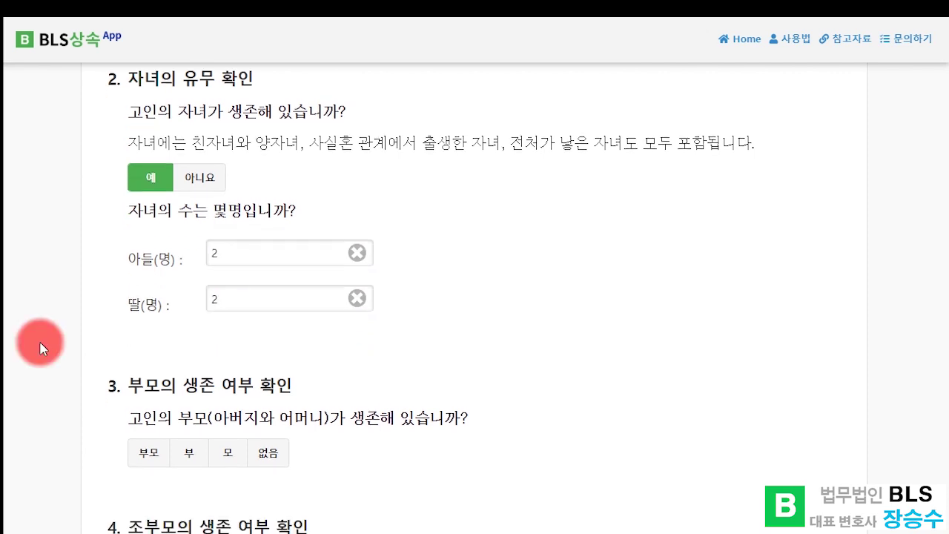
pyautogui.scroll(-3, 39, 345)
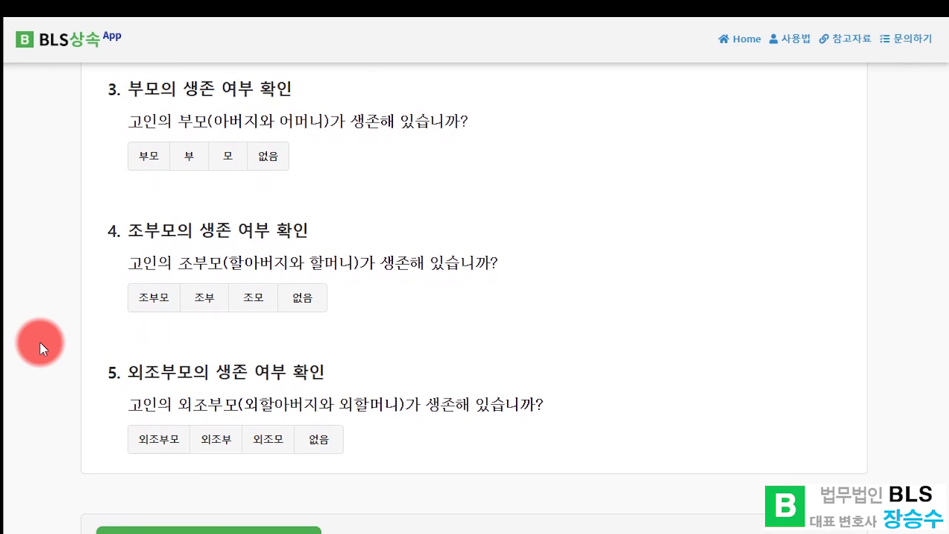
pyautogui.click(143, 157)
pyautogui.click(189, 161)
pyautogui.click(236, 163)
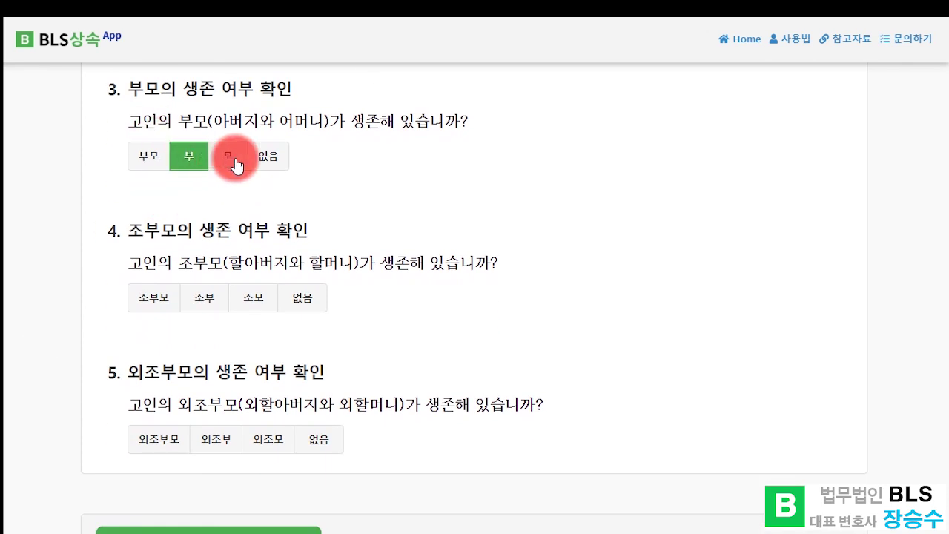
pyautogui.click(269, 166)
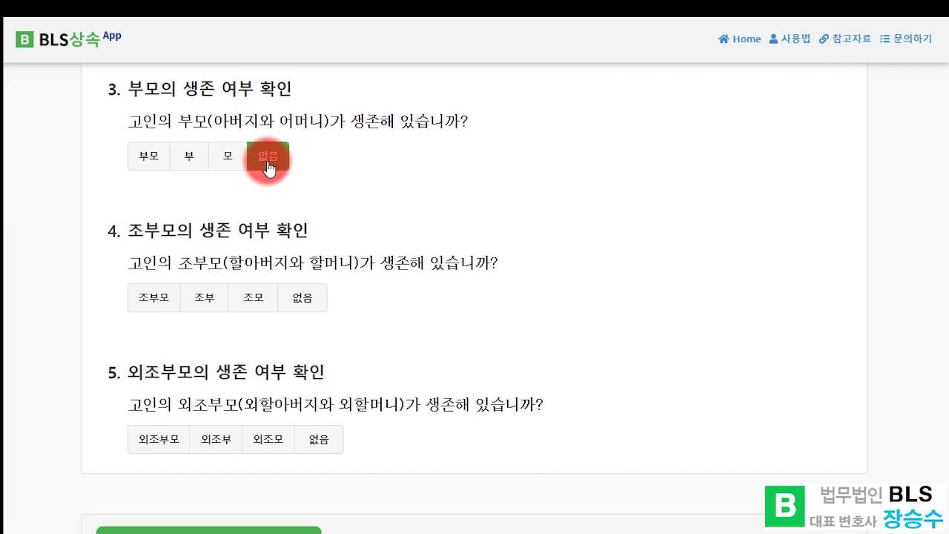
pyautogui.click(196, 167)
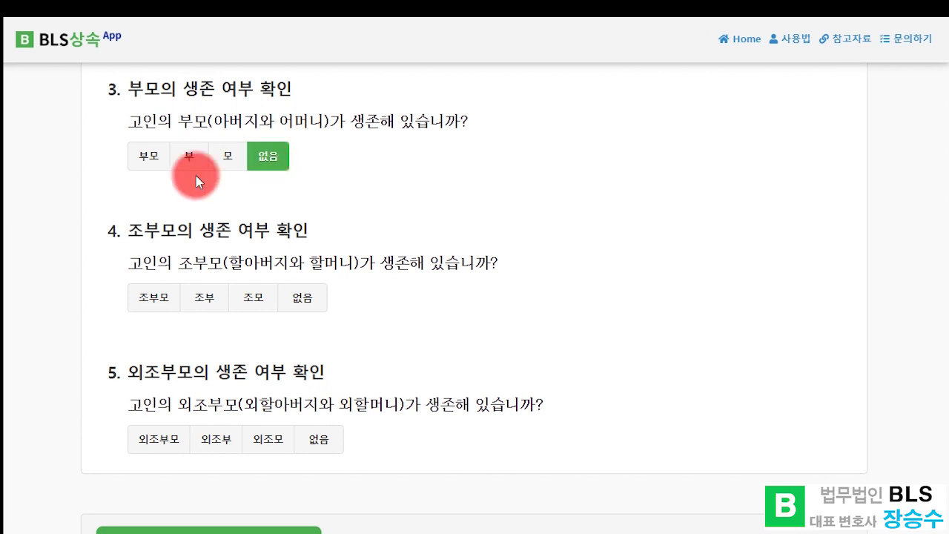
pyautogui.click(146, 161)
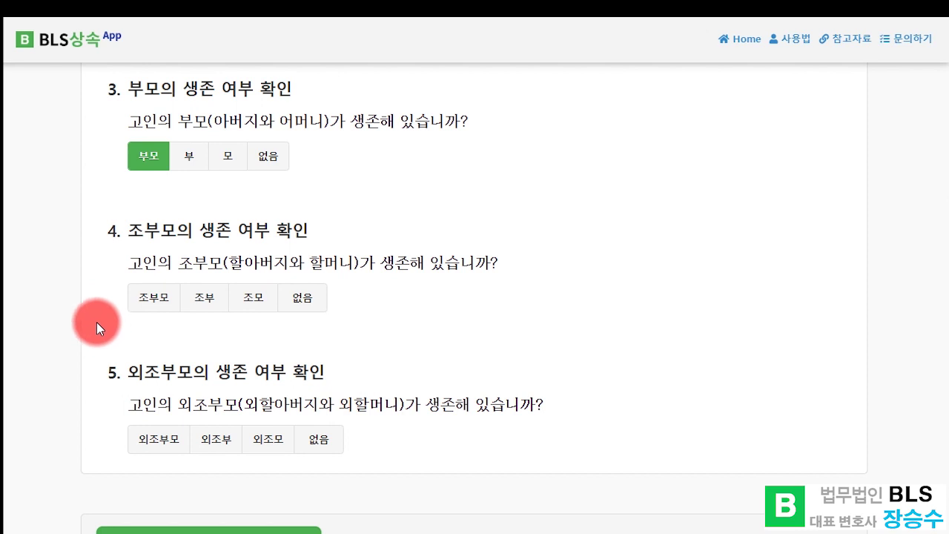
# Step: Try each answer to the paternal grandparents question, ending with 없음
pyautogui.click(157, 304)
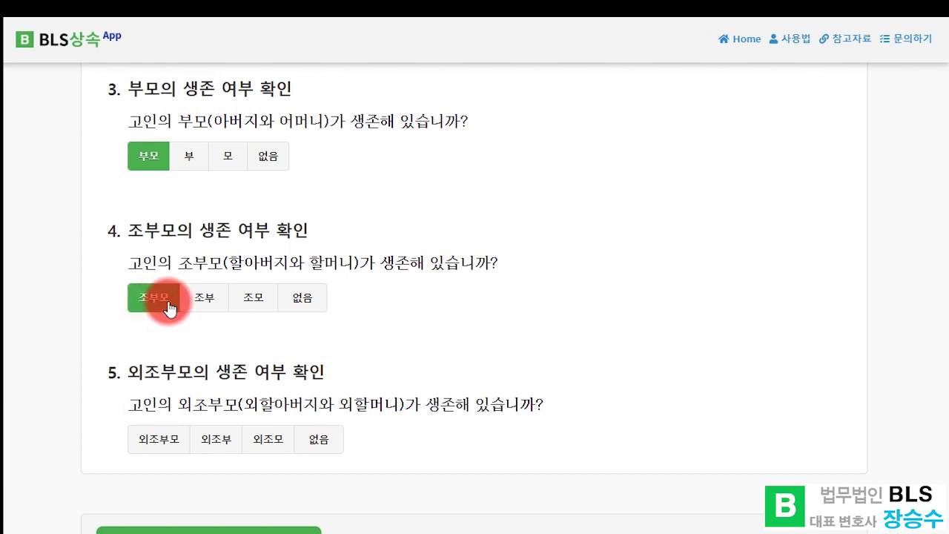
pyautogui.click(203, 306)
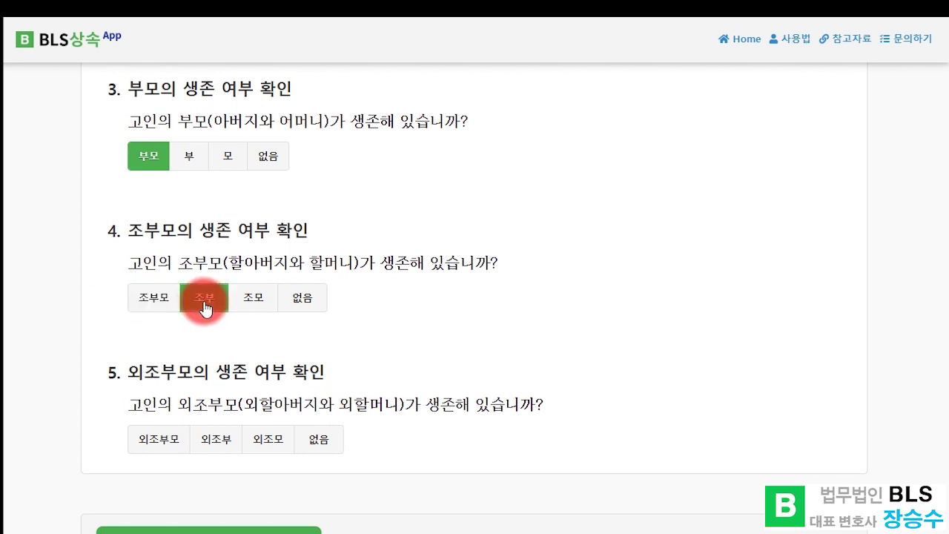
pyautogui.click(252, 306)
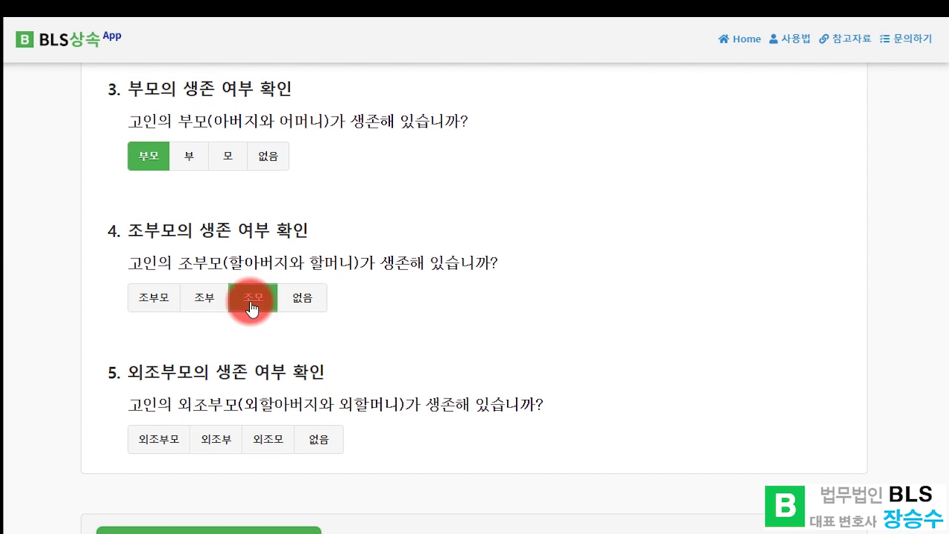
pyautogui.click(304, 303)
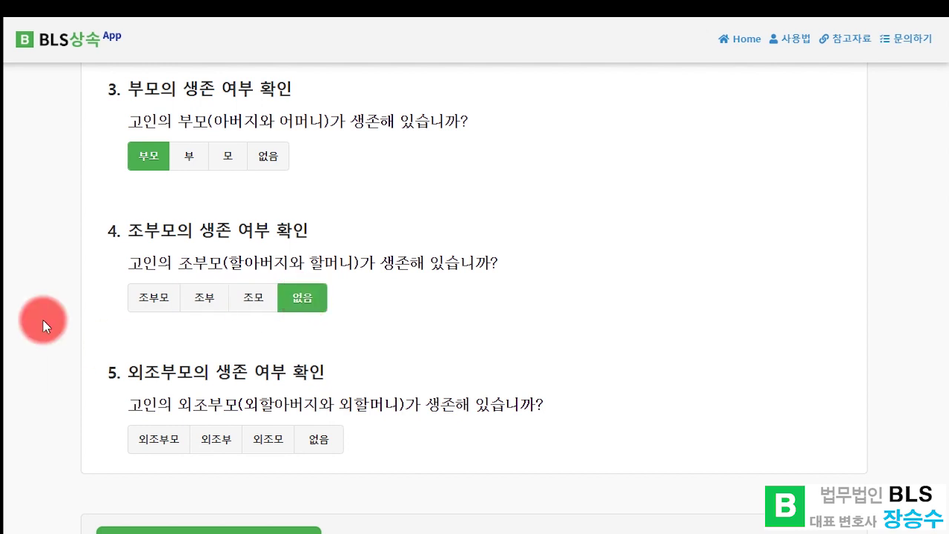
# Step: Set the surviving paternal grandparent to 조부 and the surviving maternal grandparent to 외조모, after trying the other maternal options
pyautogui.scroll(-1, 42, 324)
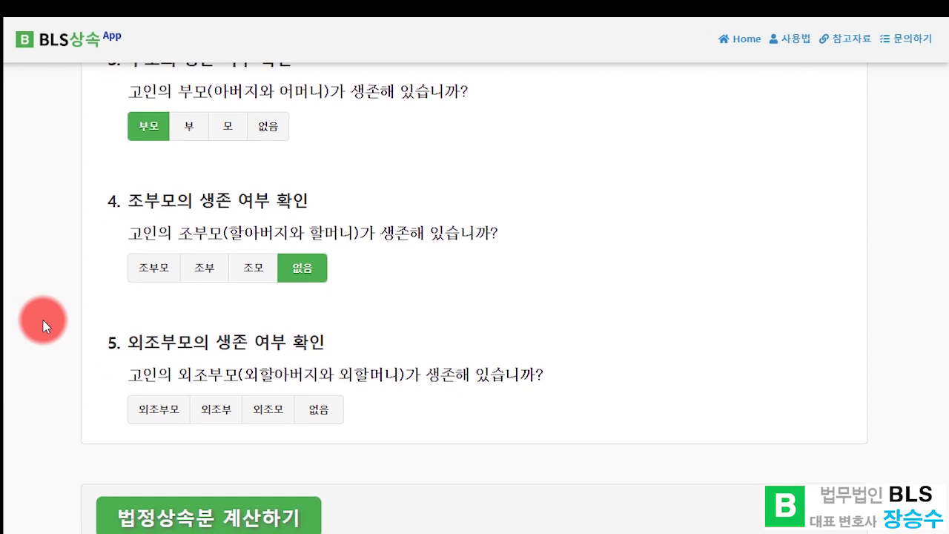
pyautogui.click(143, 410)
pyautogui.click(217, 412)
pyautogui.click(271, 411)
pyautogui.click(315, 411)
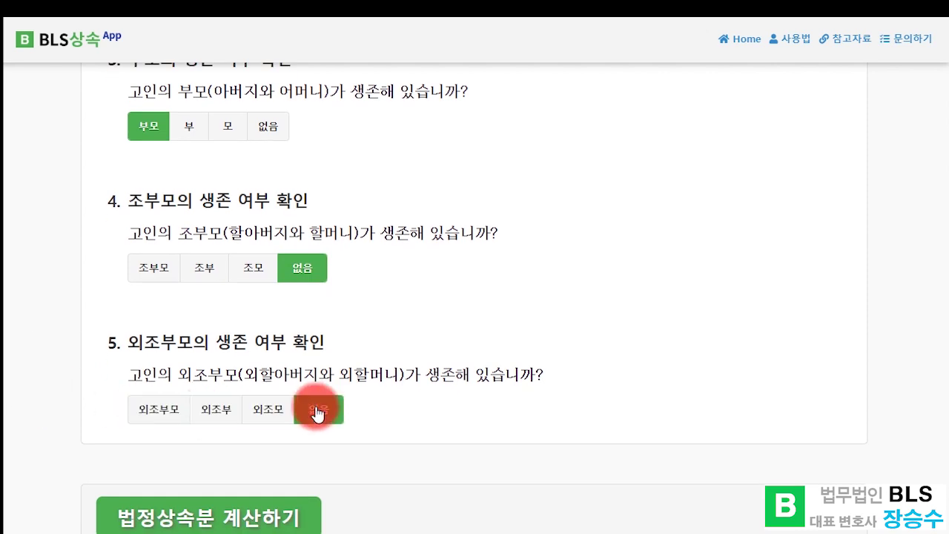
pyautogui.click(206, 274)
pyautogui.click(264, 413)
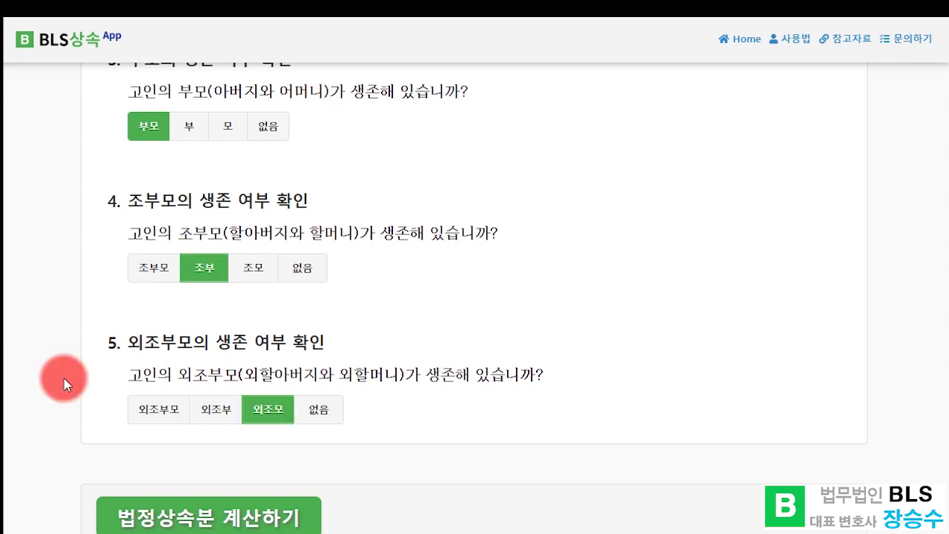
# Step: Calculate the statutory inheritance shares (법정상속분) from the answers given
pyautogui.scroll(-5, 34, 369)
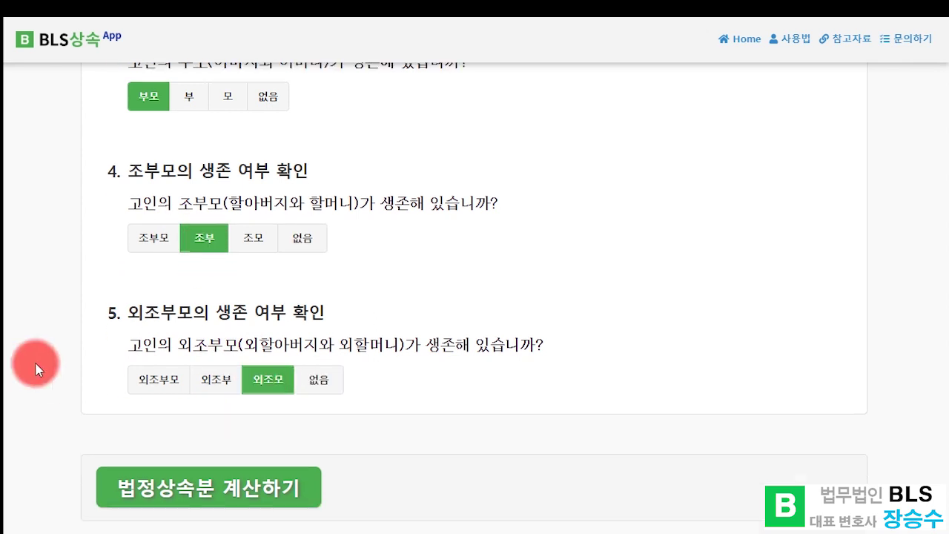
pyautogui.scroll(1, 34, 369)
pyautogui.scroll(-1, 34, 364)
pyautogui.click(189, 134)
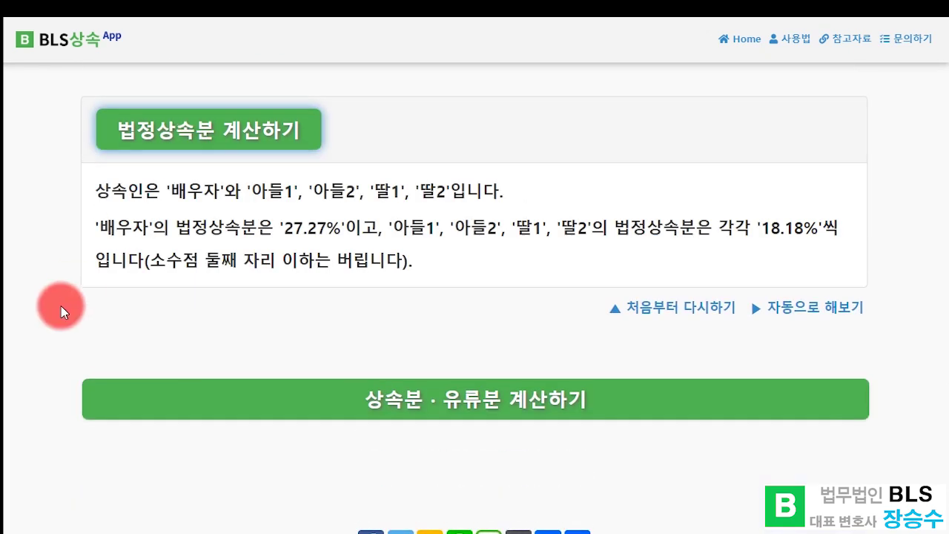
pyautogui.click(111, 194)
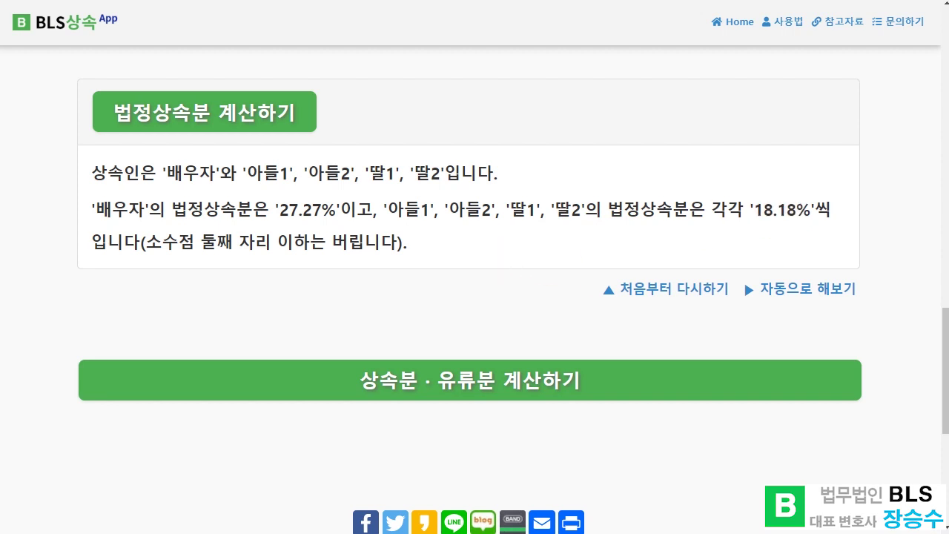
# Step: Open the 상속분·유류분 calculation form below the statutory share result
pyautogui.scroll(-4, 474, 297)
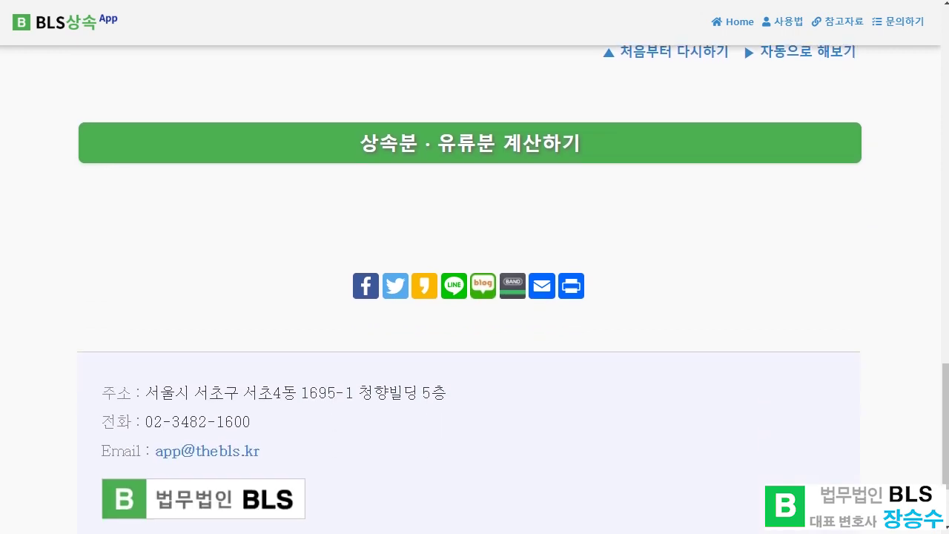
pyautogui.scroll(-1, 513, 289)
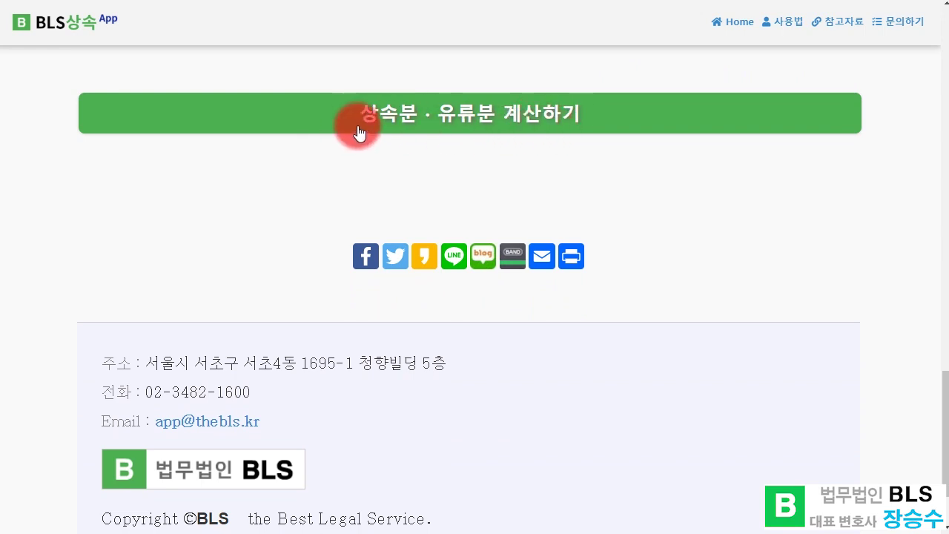
pyautogui.click(420, 120)
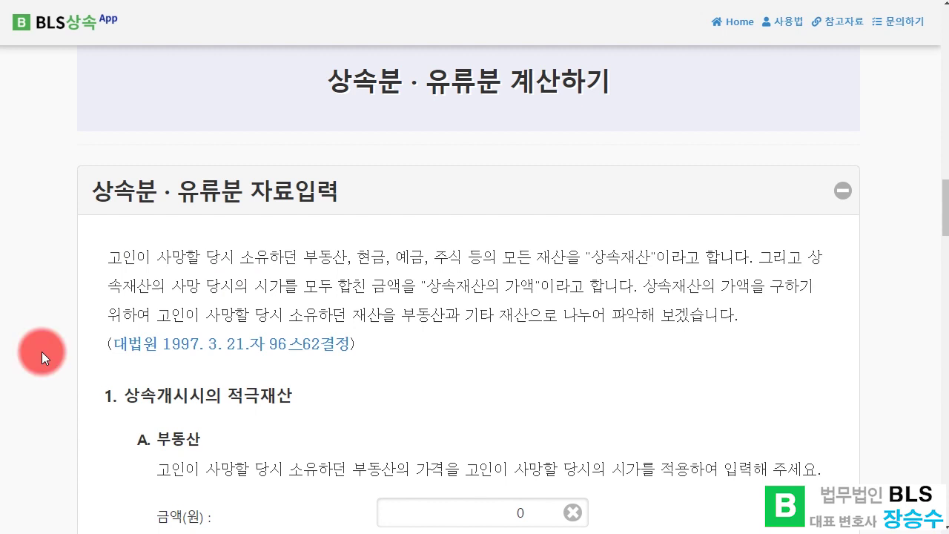
# Step: Enter 400,000,000 won as the value of the deceased's real estate (부동산) at the time of death
pyautogui.scroll(-4, 175, 450)
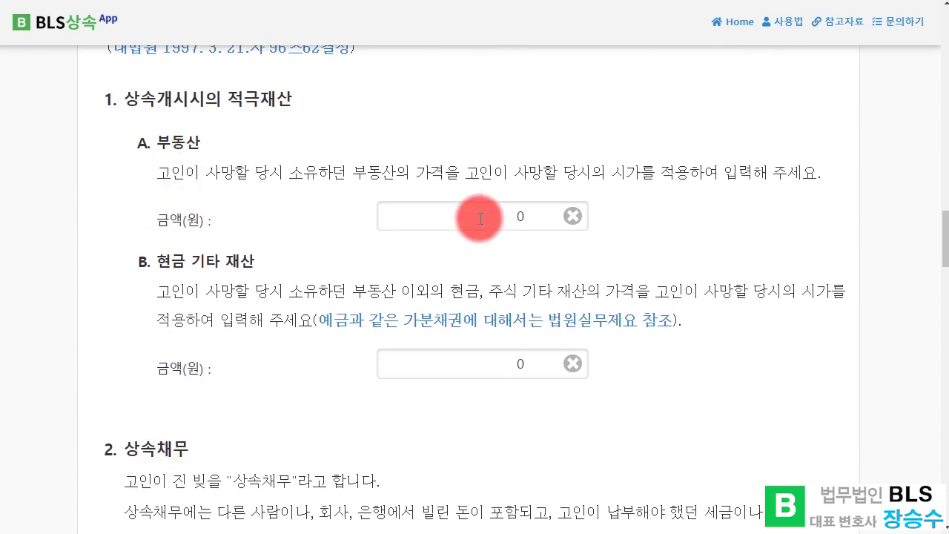
pyautogui.moveTo(511, 173); pyautogui.dragTo(639, 173)
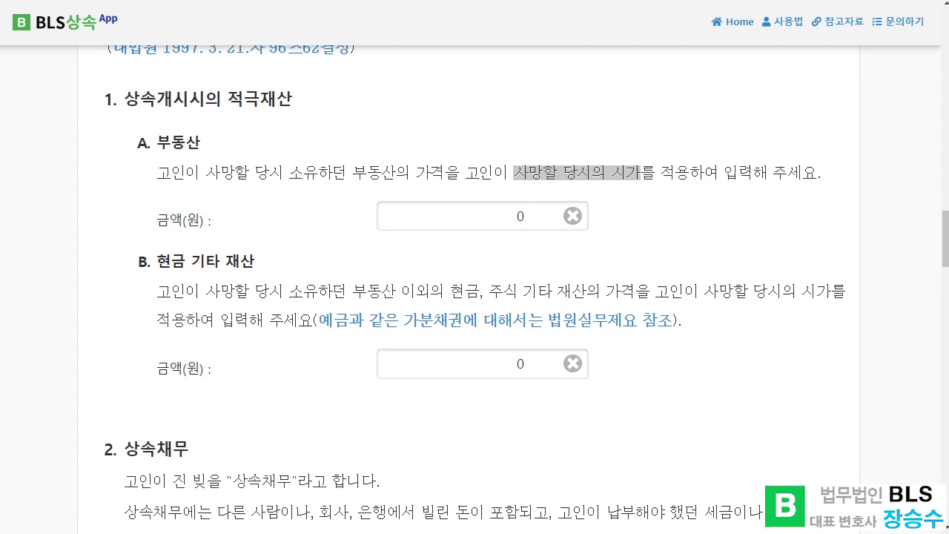
pyautogui.click(462, 216)
pyautogui.write('400,000,00')
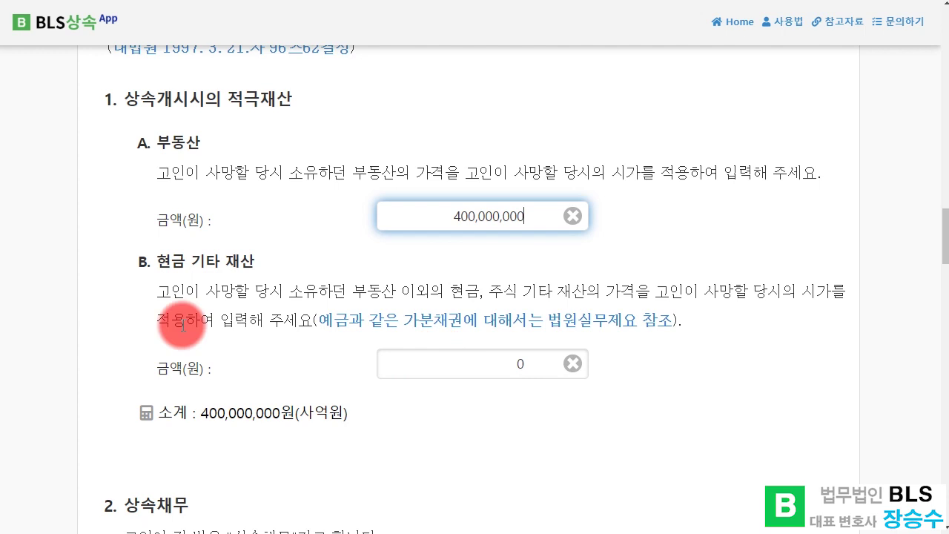
pyautogui.click(180, 272)
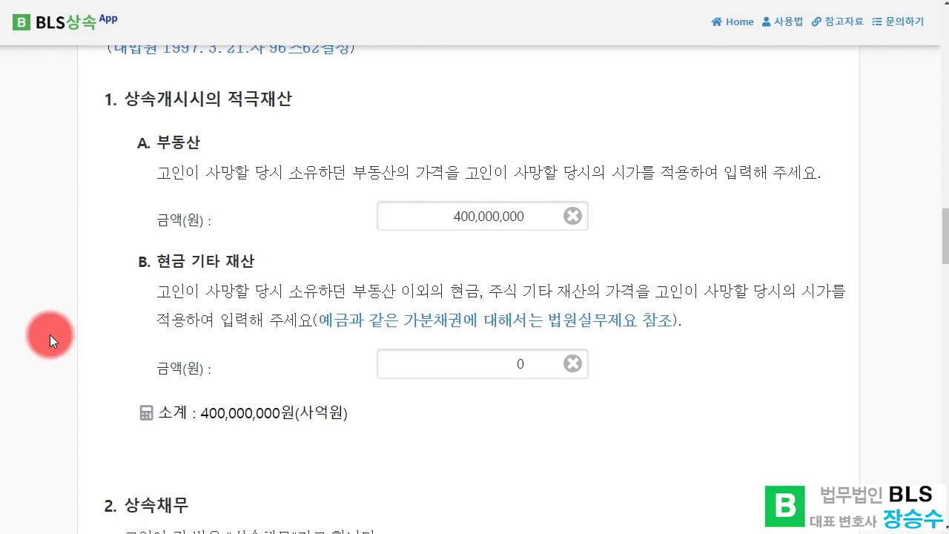
# Step: Set the cash and other property (현금 기타 재산) amount to 20,000,000 won
pyautogui.click(460, 364)
pyautogui.write('200,000,000')
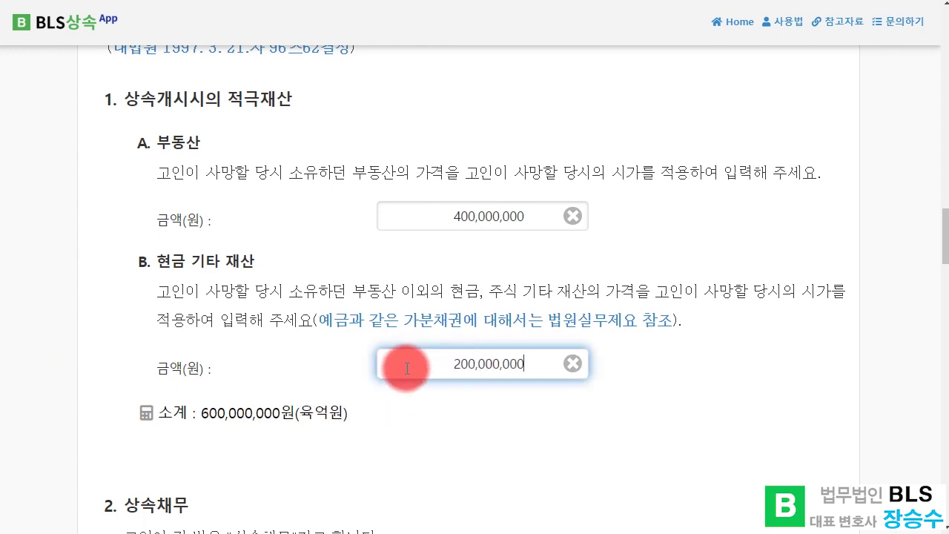
pyautogui.press('BackSpace')
pyautogui.press('Tab')
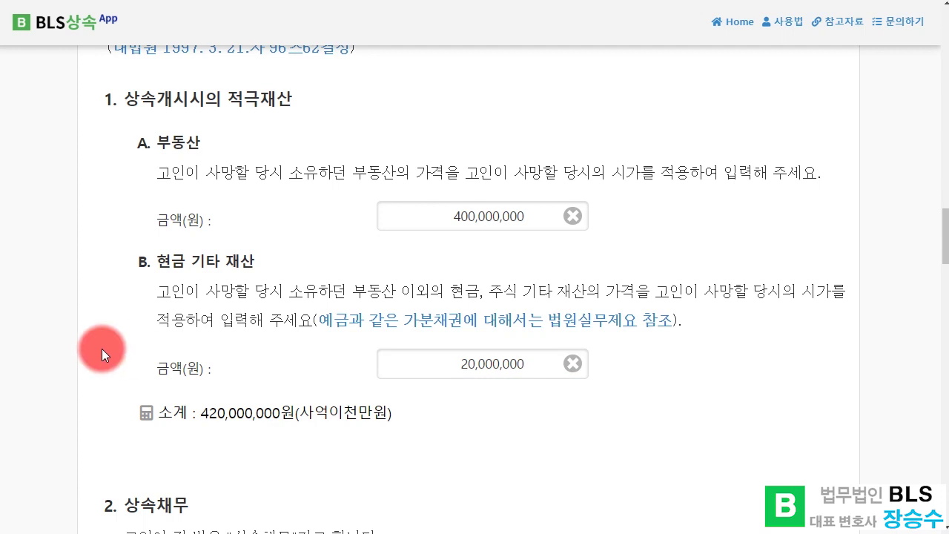
# Step: Read the explanations of 상속채무 and of the heirs' 특별수익, including the definitions of 생전증여 and 유증
pyautogui.scroll(-5, 102, 348)
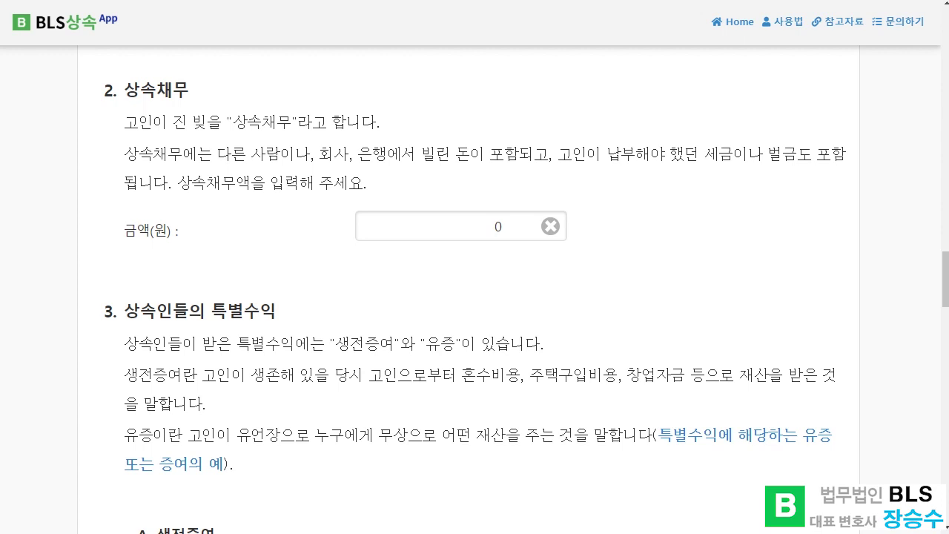
pyautogui.moveTo(702, 154); pyautogui.dragTo(731, 156)
pyautogui.scroll(-2, 32, 270)
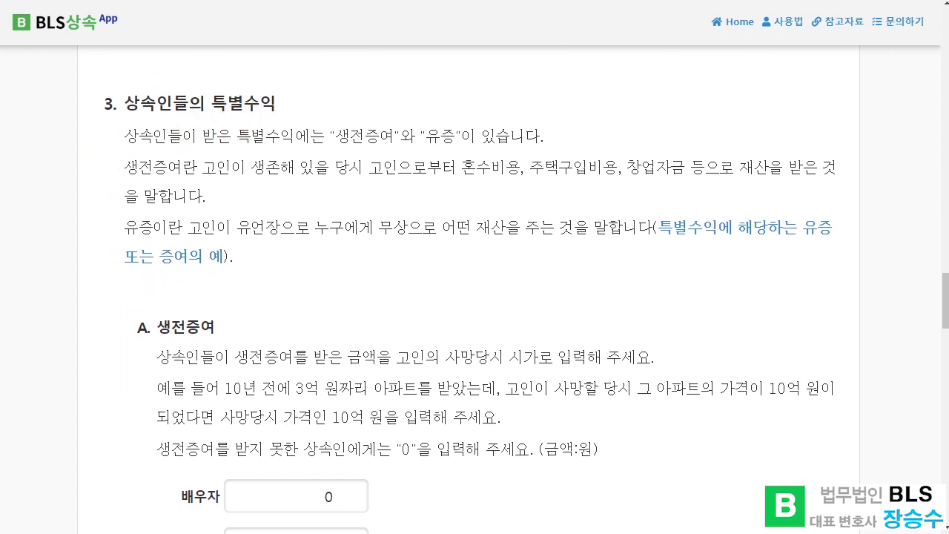
pyautogui.click(203, 123)
pyautogui.moveTo(459, 170); pyautogui.dragTo(685, 170)
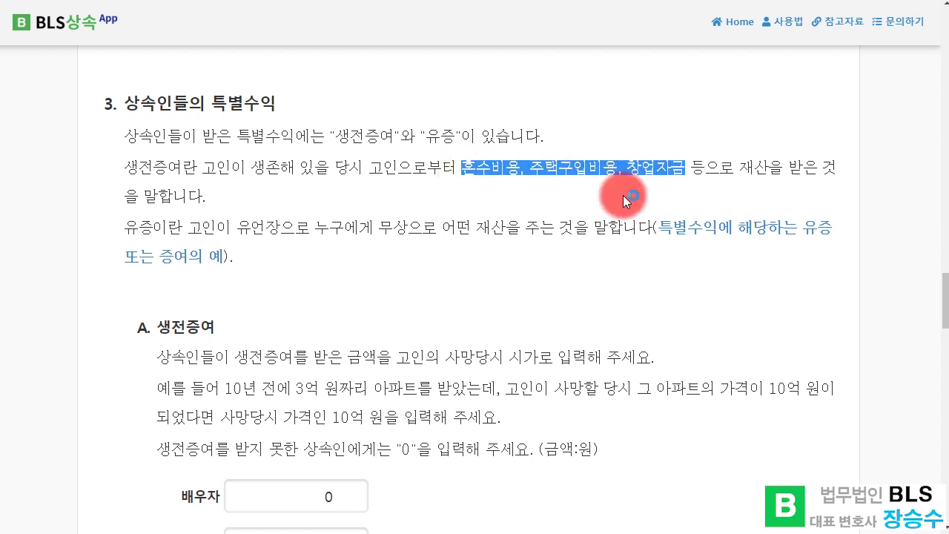
pyautogui.click(589, 185)
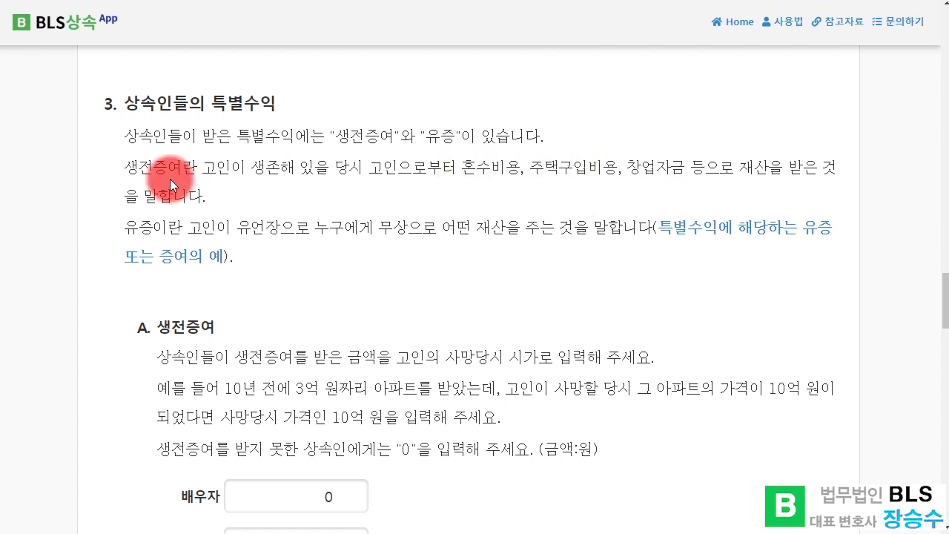
pyautogui.moveTo(122, 167)
pyautogui.mouseDown()
pyautogui.moveTo(178, 167)
pyautogui.moveTo(116, 179)
pyautogui.mouseUp()
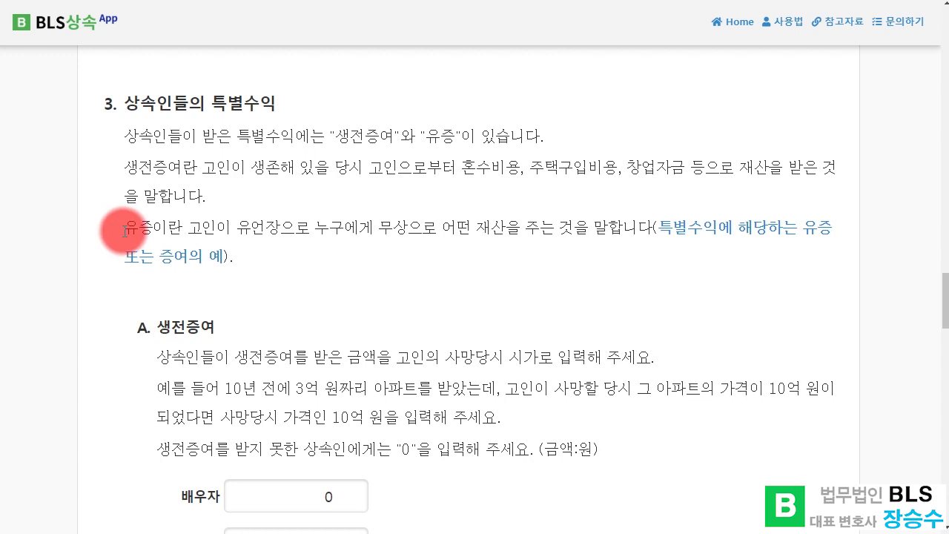
pyautogui.moveTo(124, 227); pyautogui.dragTo(156, 231)
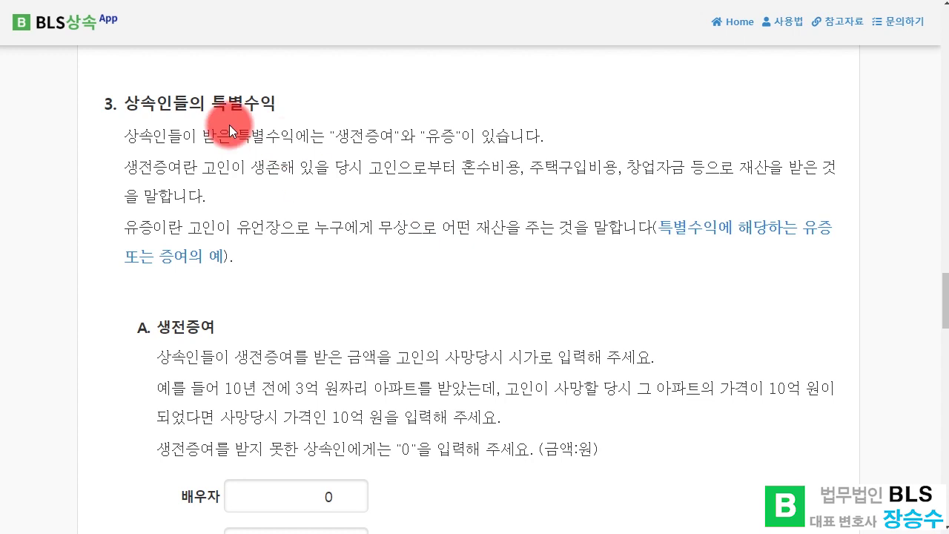
pyautogui.moveTo(212, 102); pyautogui.dragTo(282, 104)
pyautogui.click(282, 103)
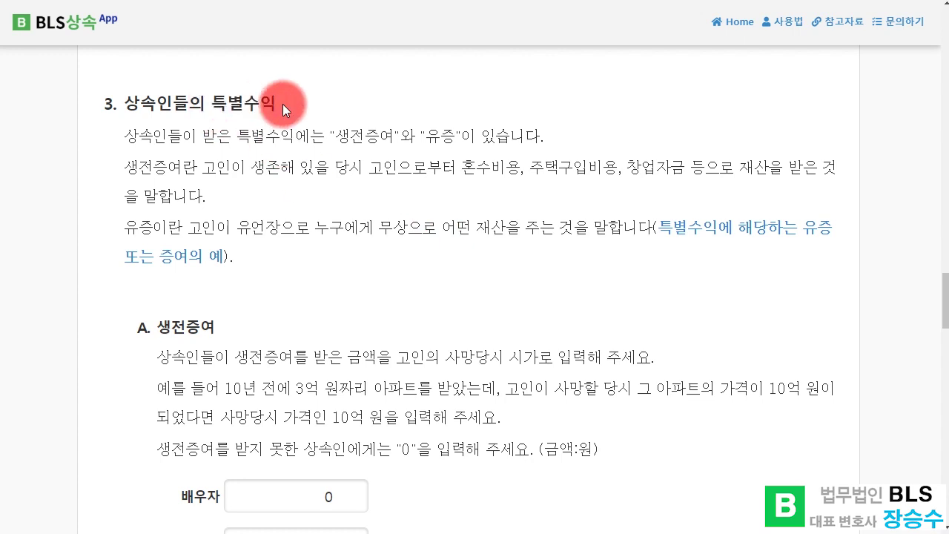
# Step: Open the linked reference on bequests and gifts that count as 특별수익, review its examples and share formula, and return to the form
pyautogui.click(713, 234)
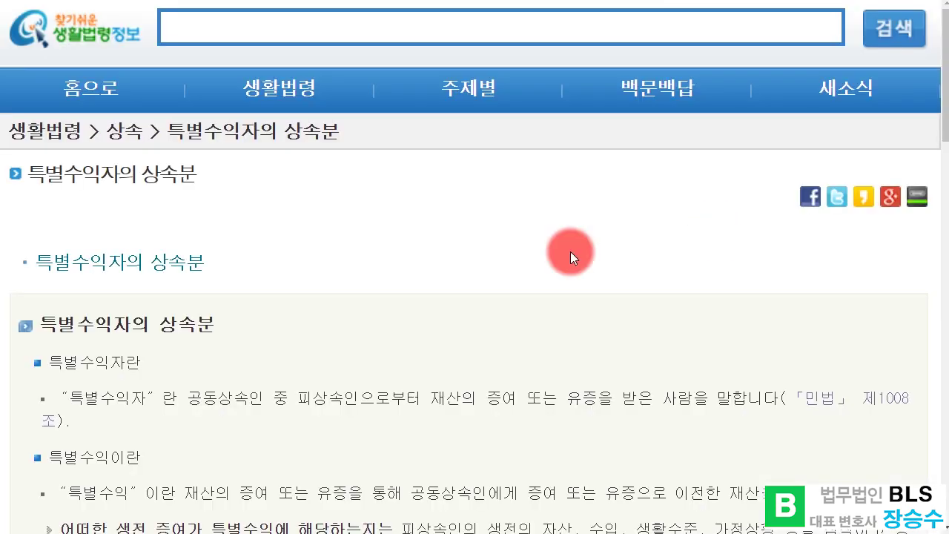
pyautogui.scroll(-3, 570, 251)
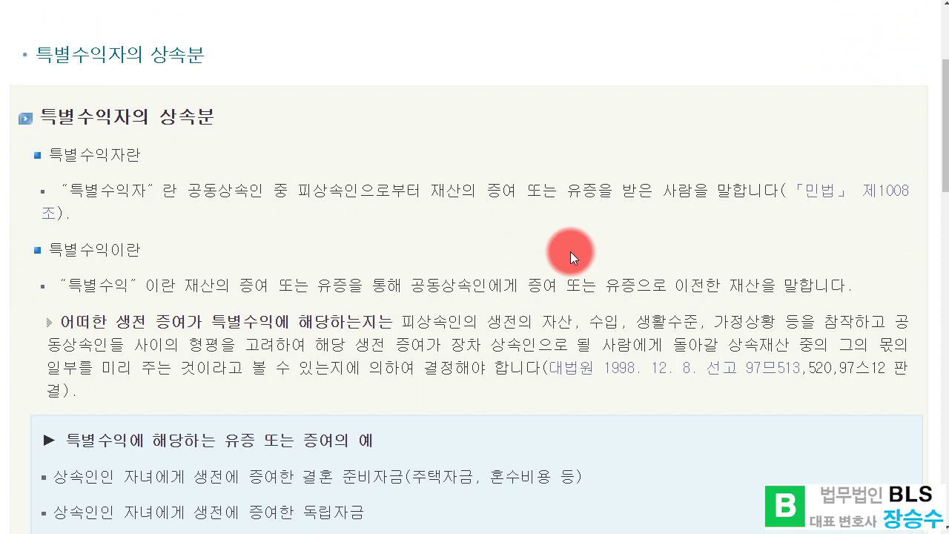
pyautogui.scroll(-4, 570, 252)
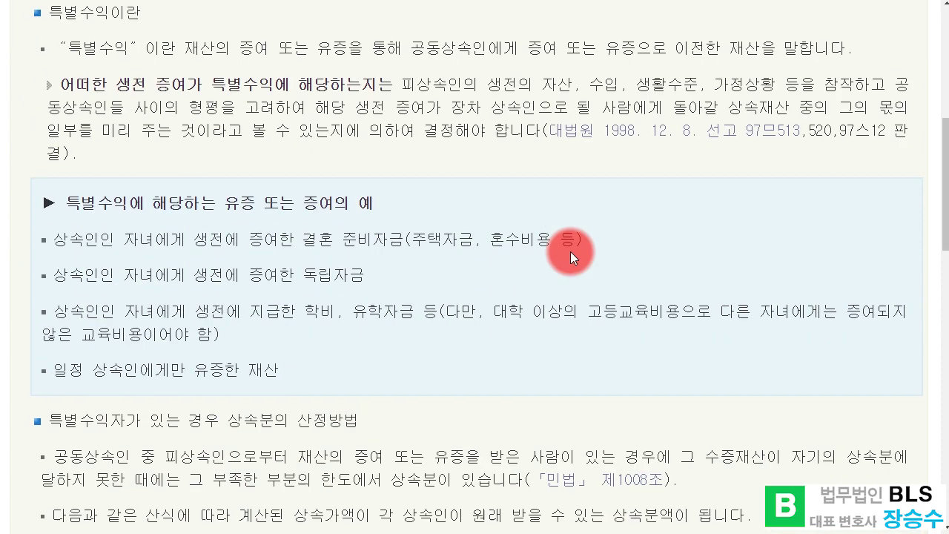
pyautogui.scroll(-6, 570, 251)
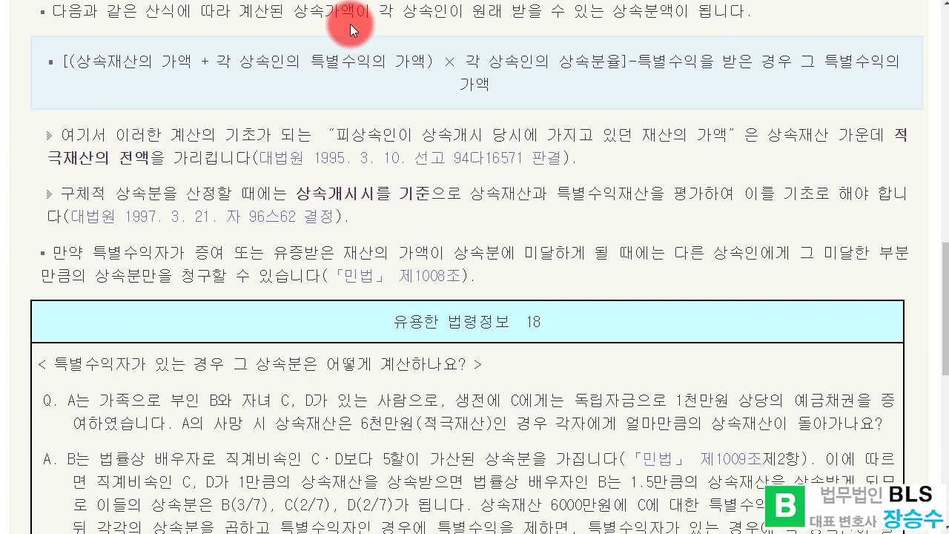
pyautogui.click(368, 3)
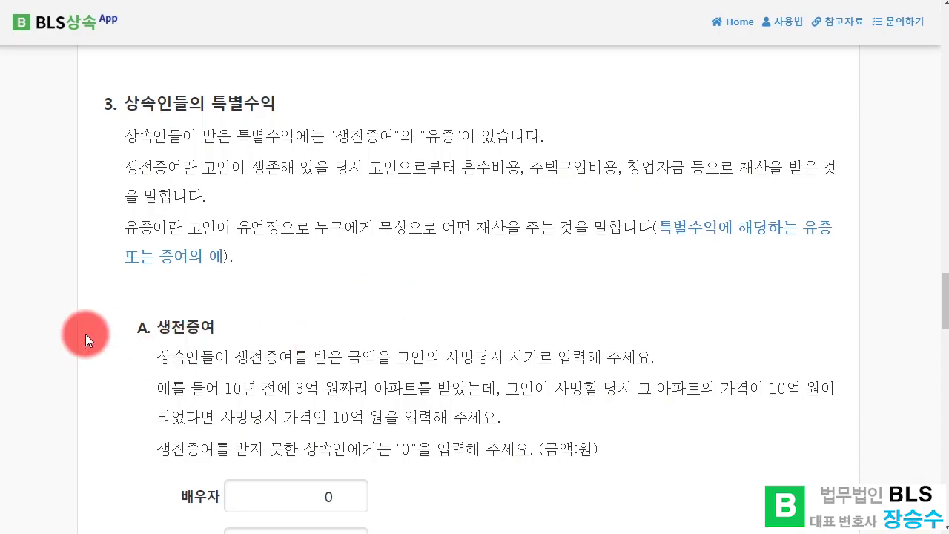
# Step: Read the 생전증여 instructions and the apartment example on using the value at the time of death
pyautogui.scroll(-5, 85, 333)
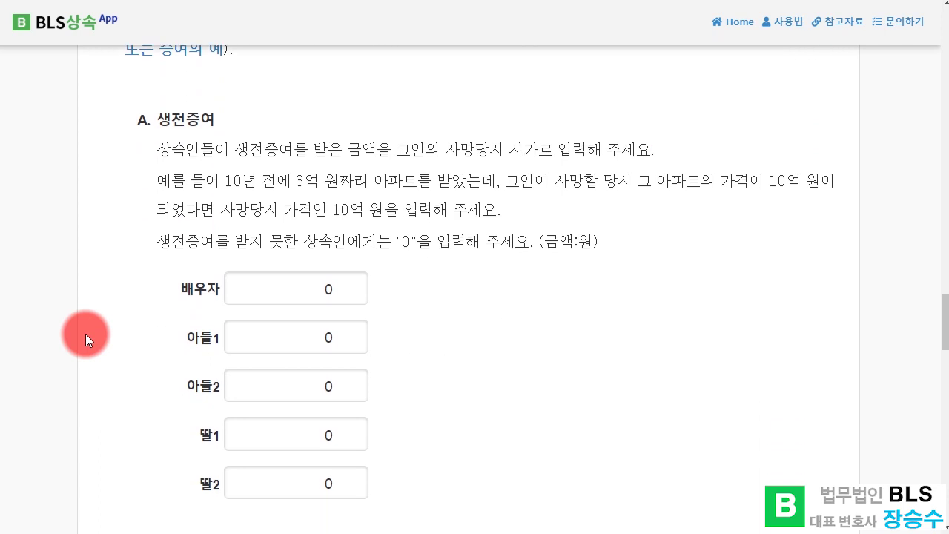
pyautogui.scroll(-1, 86, 334)
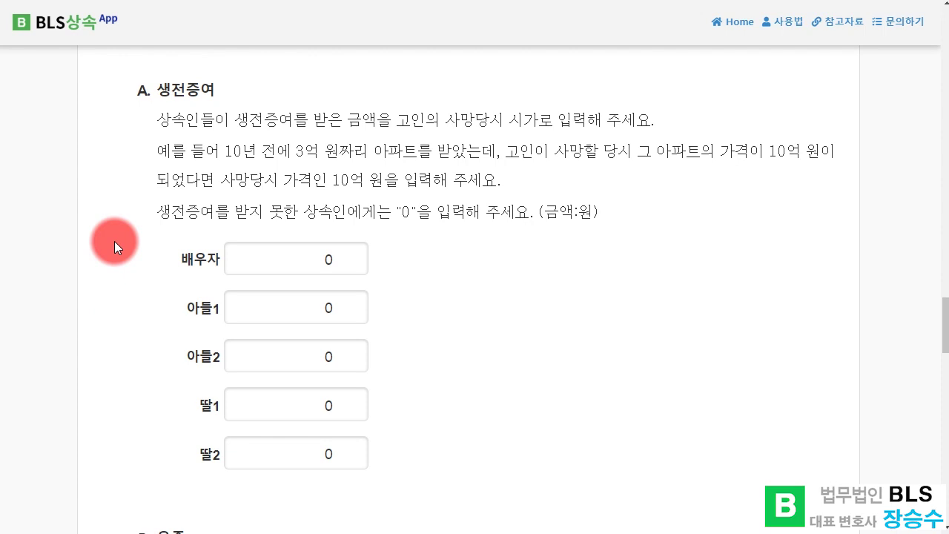
pyautogui.moveTo(506, 151); pyautogui.dragTo(631, 152)
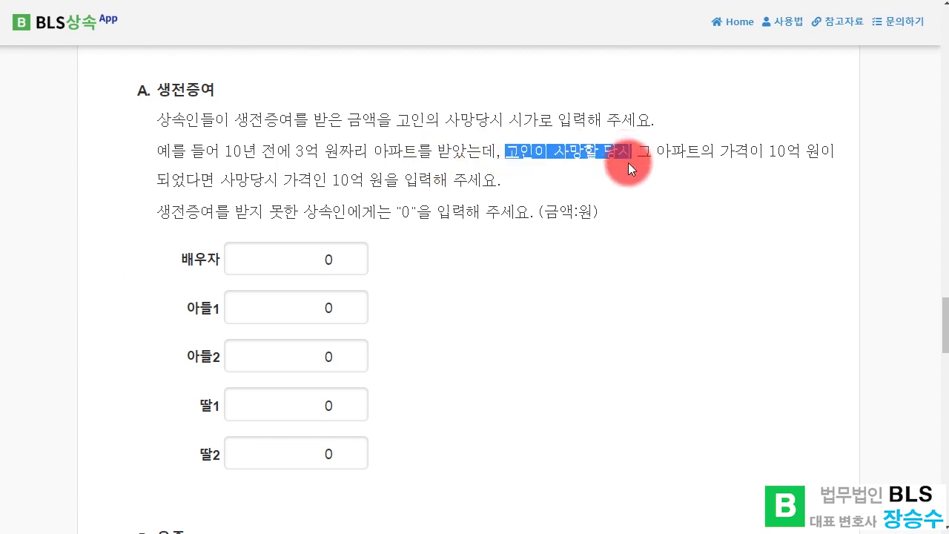
pyautogui.click(632, 200)
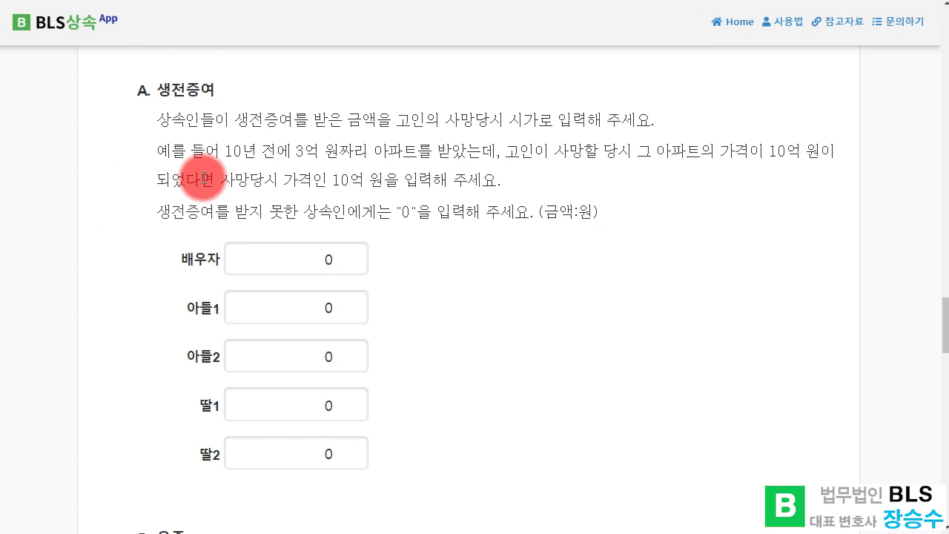
pyautogui.moveTo(224, 150); pyautogui.dragTo(817, 158)
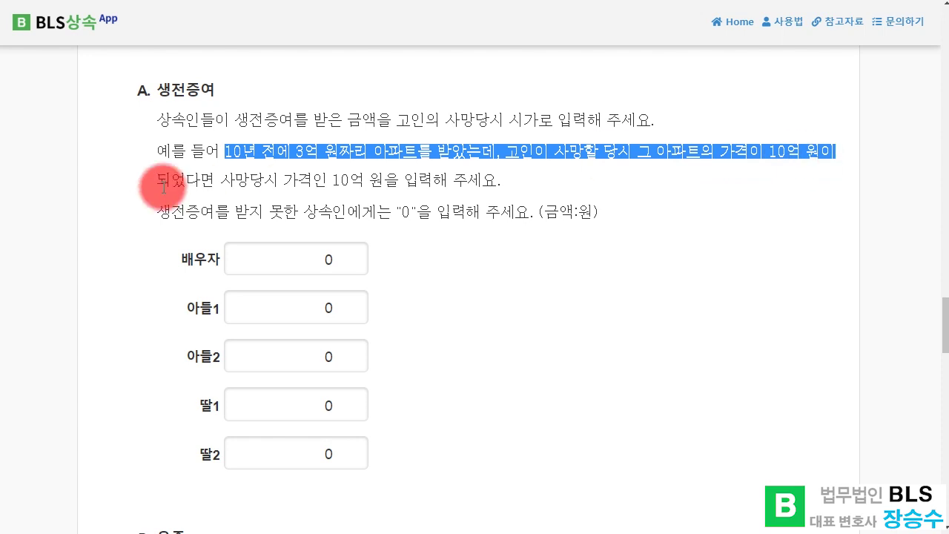
pyautogui.moveTo(155, 186); pyautogui.dragTo(436, 188)
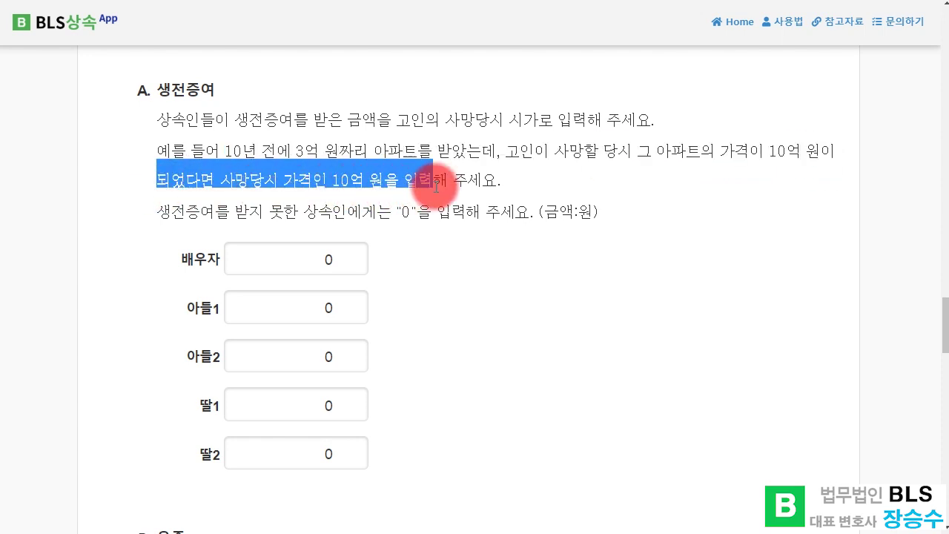
pyautogui.click(115, 234)
# Step: Enter the lifetime gifts (생전증여): 180,000,000 won for 아들1, 120,000,000 won for 아들2 and 50,000,000 won for 딸1
pyautogui.click(283, 311)
pyautogui.write('18000000')
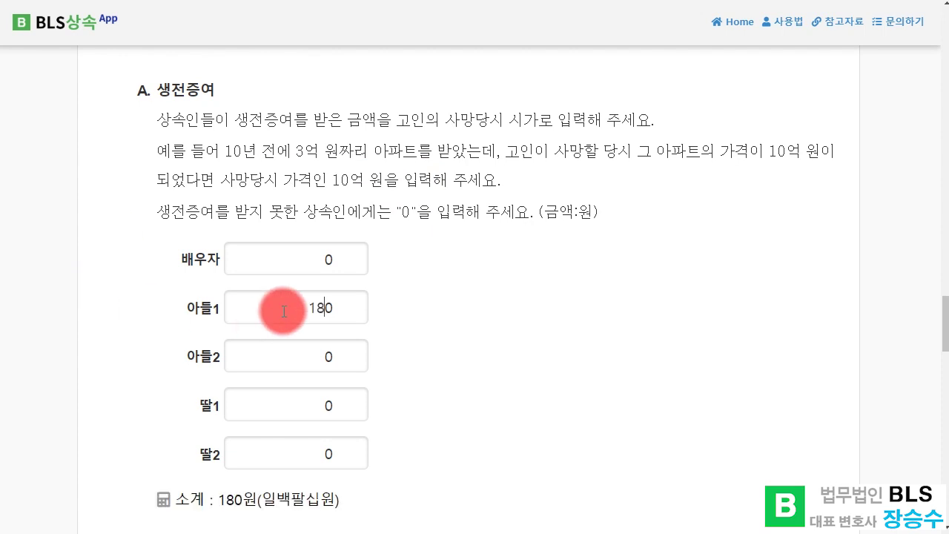
pyautogui.click(262, 346)
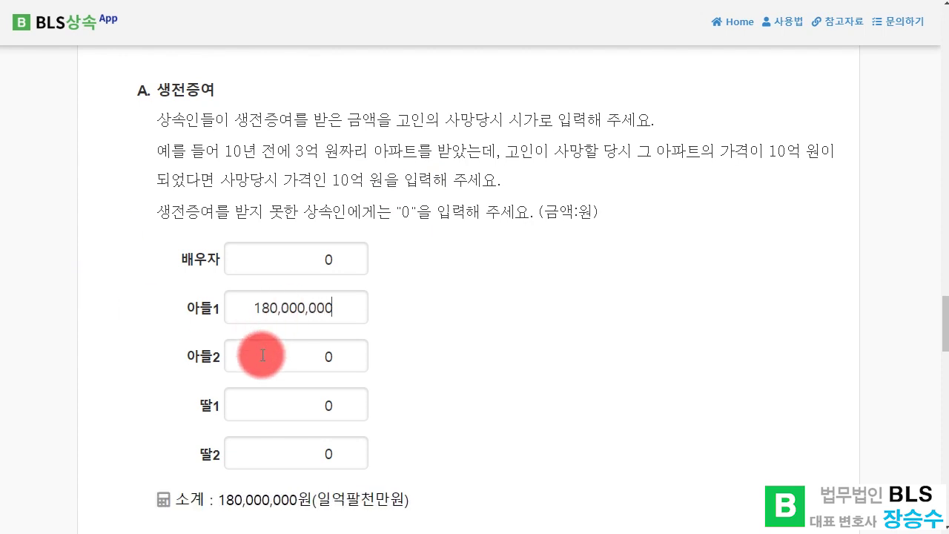
pyautogui.write('120,000,00')
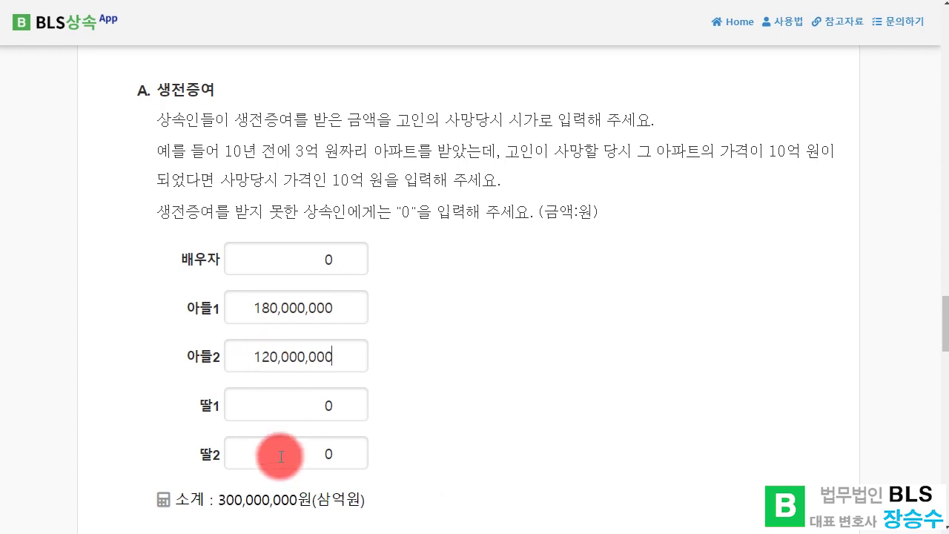
pyautogui.click(289, 405)
pyautogui.write('50,000,00')
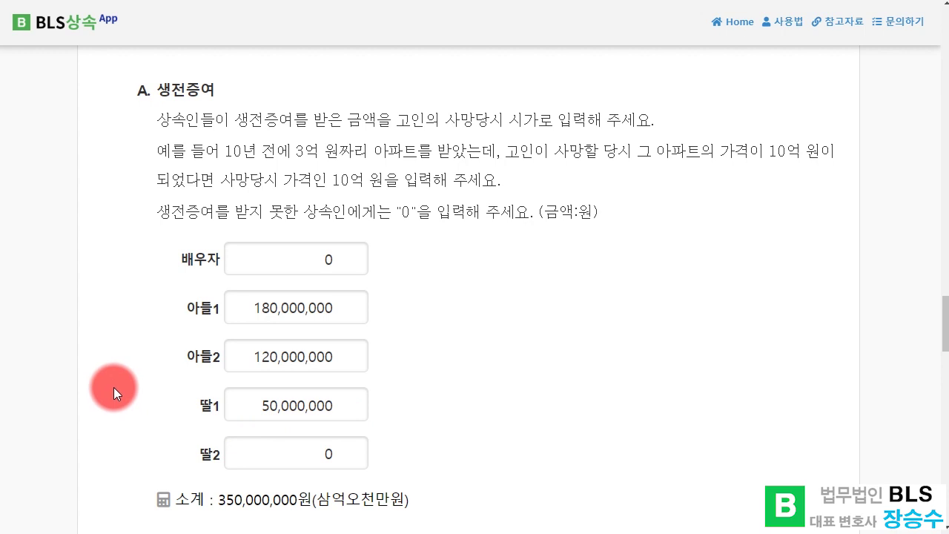
# Step: Enter a bequest (유증) of 150,000,000 won for 딸2
pyautogui.scroll(-5, 114, 387)
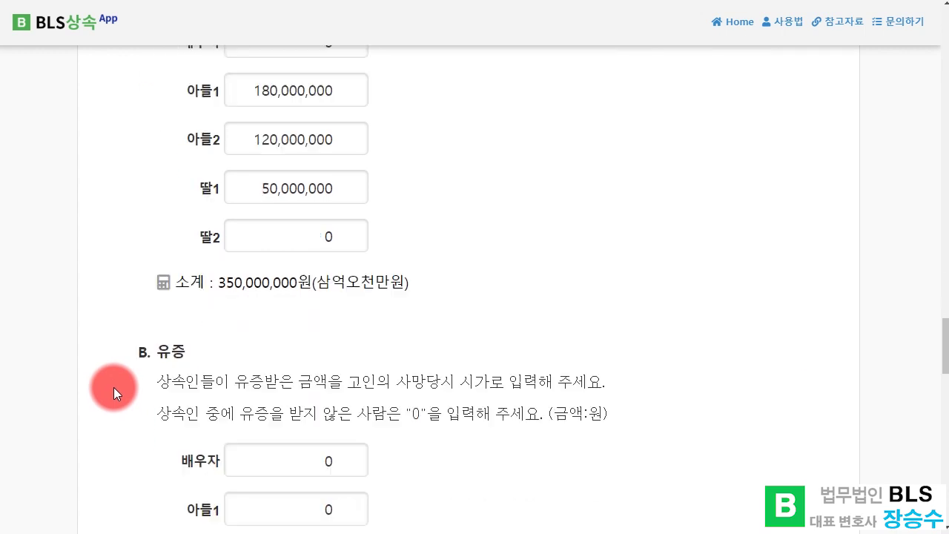
pyautogui.scroll(-2, 114, 387)
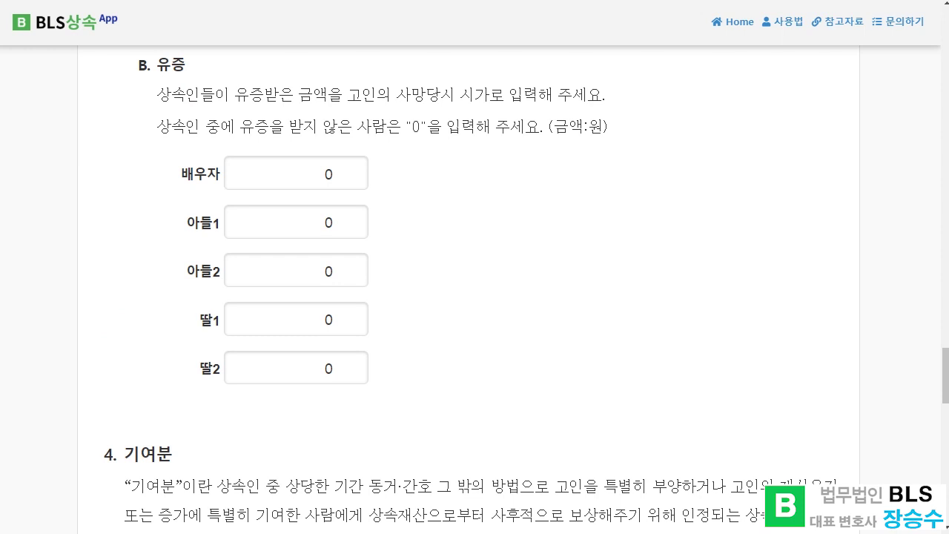
pyautogui.click(252, 369)
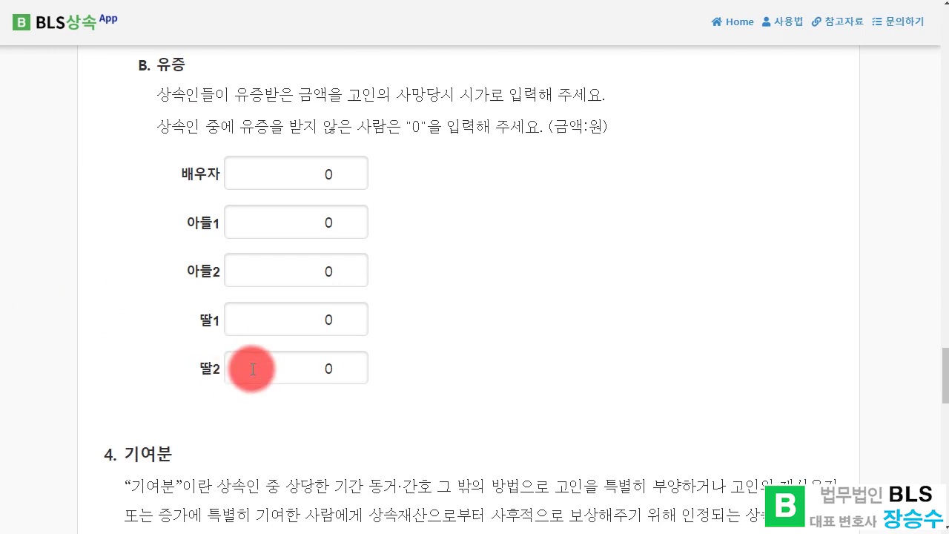
pyautogui.write('150,000,')
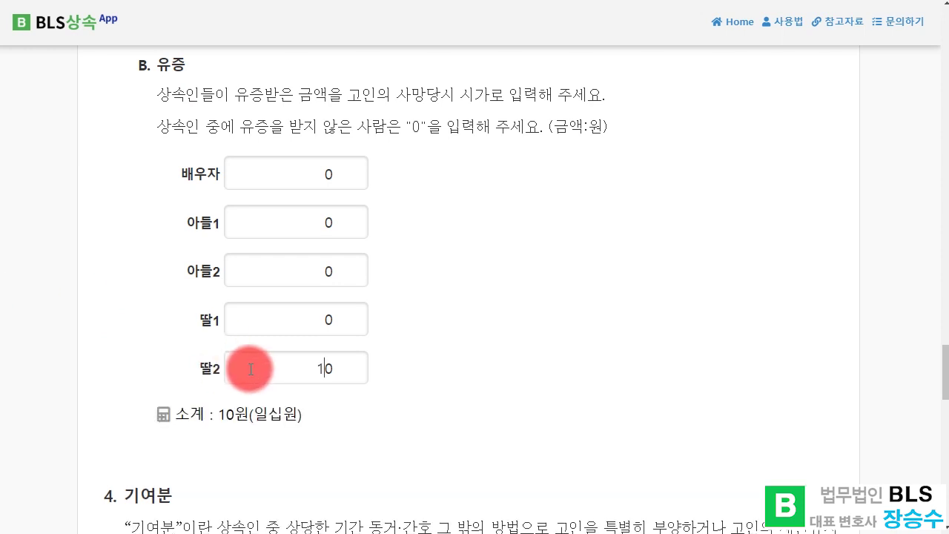
pyautogui.write('00')
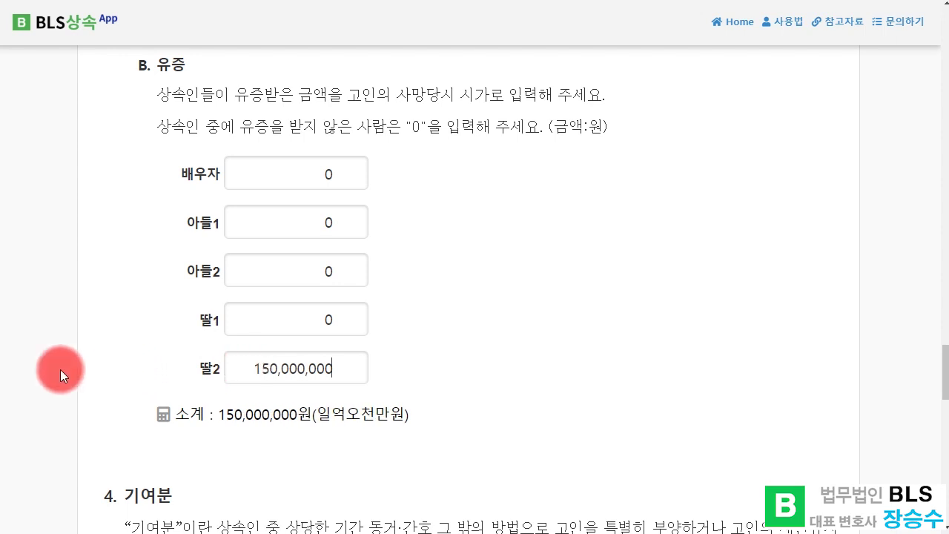
# Step: Read the 기여분 explanation, review the linked reference on 기여자와 기여분, and return to the form
pyautogui.scroll(-5, 48, 373)
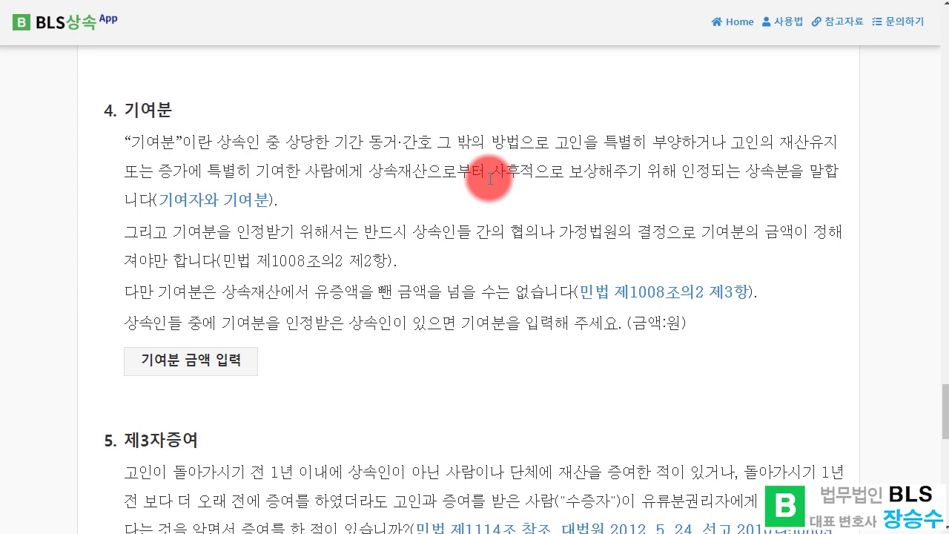
pyautogui.moveTo(491, 170); pyautogui.dragTo(597, 172)
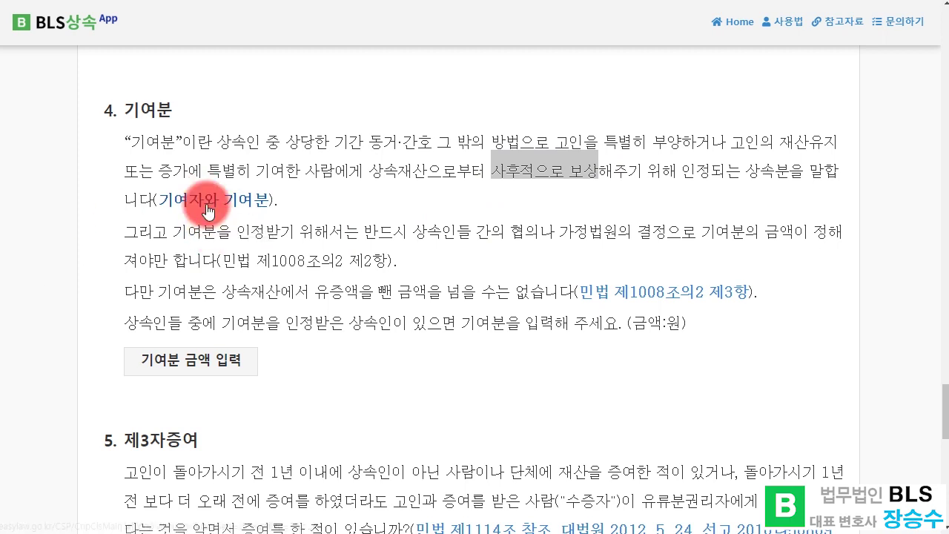
pyautogui.click(206, 201)
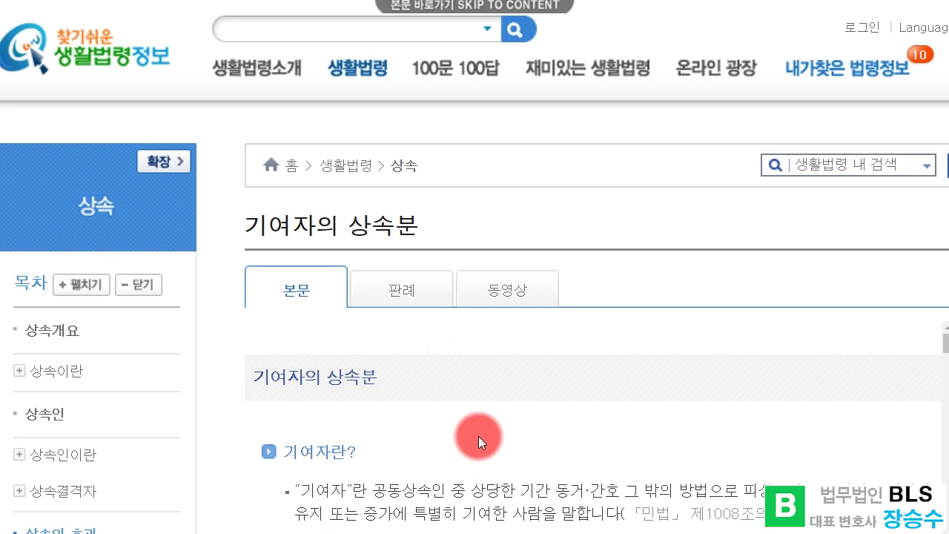
pyautogui.scroll(-2, 478, 436)
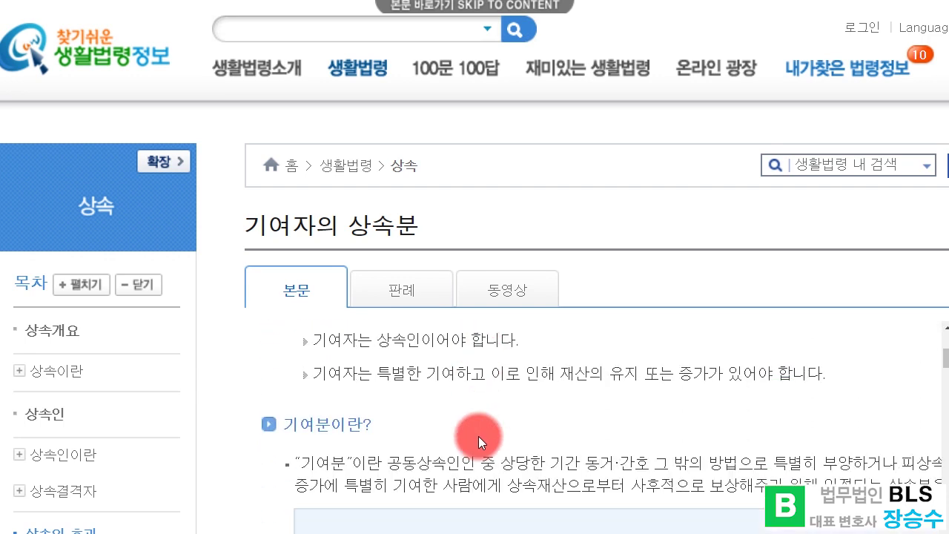
pyautogui.scroll(-1, 478, 435)
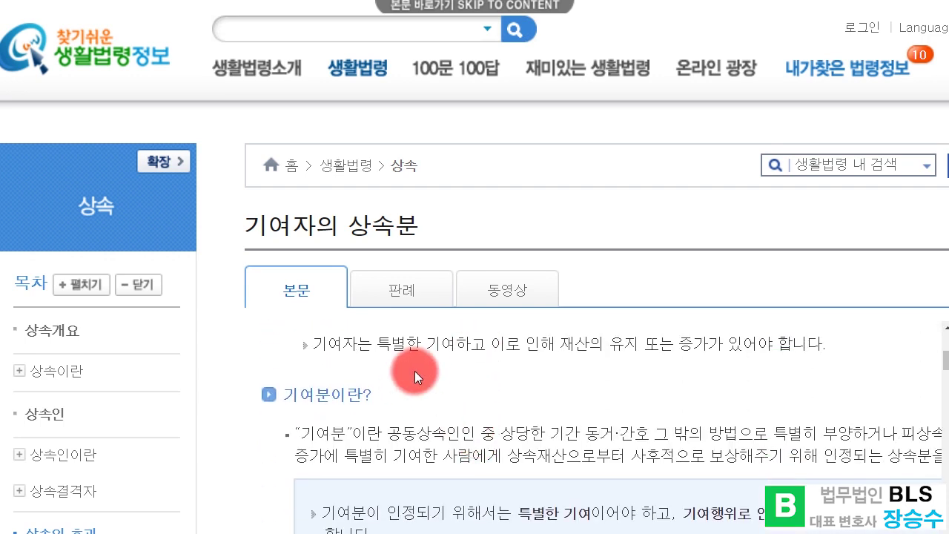
pyautogui.scroll(-1, 439, 397)
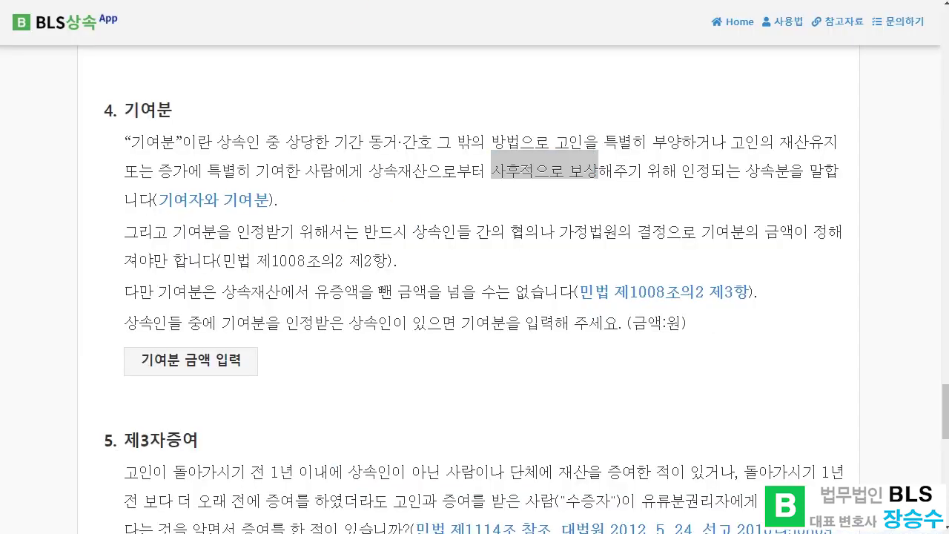
# Step: Show the 기여분 amount fields and enter 40,000,000 won for 배우자
pyautogui.click(178, 366)
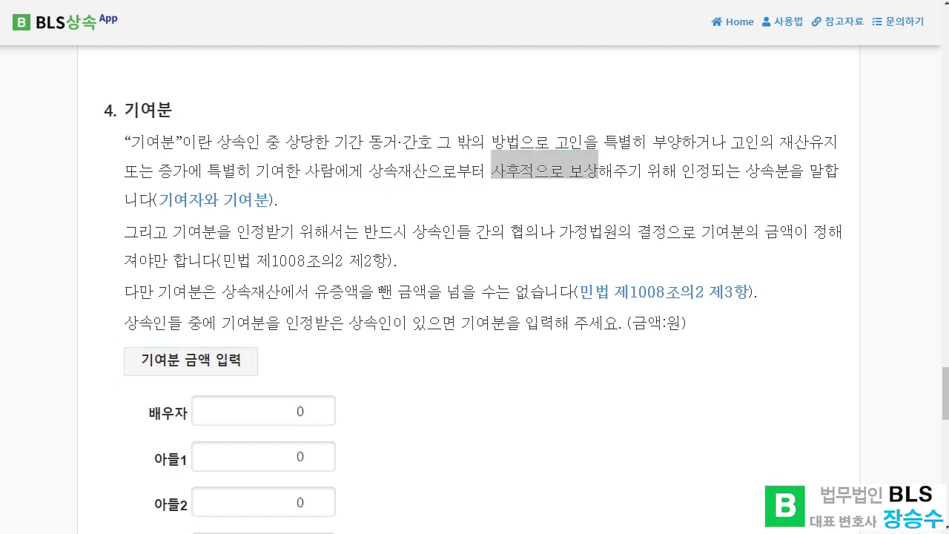
pyautogui.click(412, 413)
pyautogui.scroll(-2, 412, 413)
pyautogui.scroll(-1, 411, 413)
pyautogui.click(282, 204)
pyautogui.write('40,000,00')
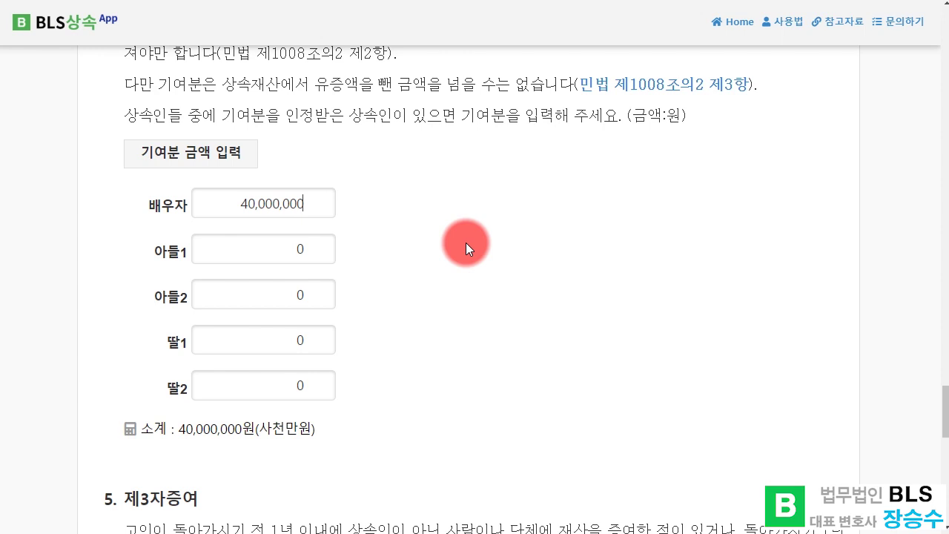
# Step: Reset the 기여분 amount of 배우자 to 0
pyautogui.press('BackSpace')
pyautogui.press('BackSpace')
pyautogui.press('BackSpace')
pyautogui.press('BackSpace')
pyautogui.press('BackSpace')
pyautogui.press('BackSpace')
pyautogui.press('BackSpace')
pyautogui.press('BackSpace')
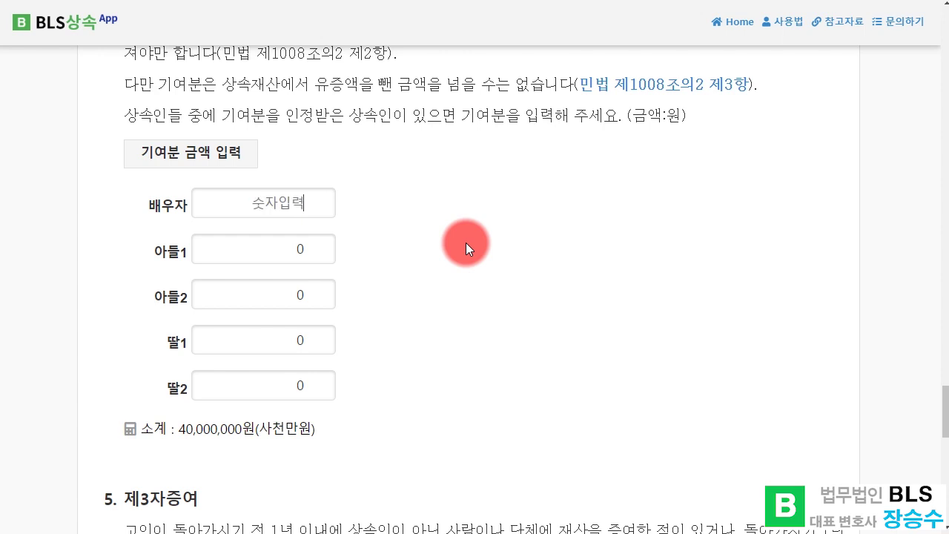
pyautogui.write('0')
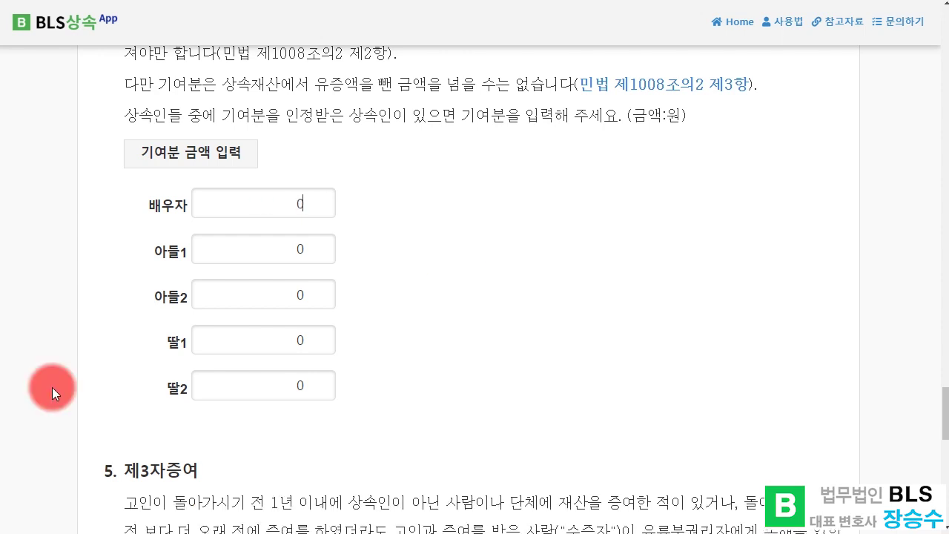
# Step: Read the 제3자증여 question, open the linked Supreme Court ruling 2010다50809, examine its holding on gifts to third parties, and return to the form
pyautogui.scroll(-3, 607, 378)
pyautogui.scroll(-2, 606, 377)
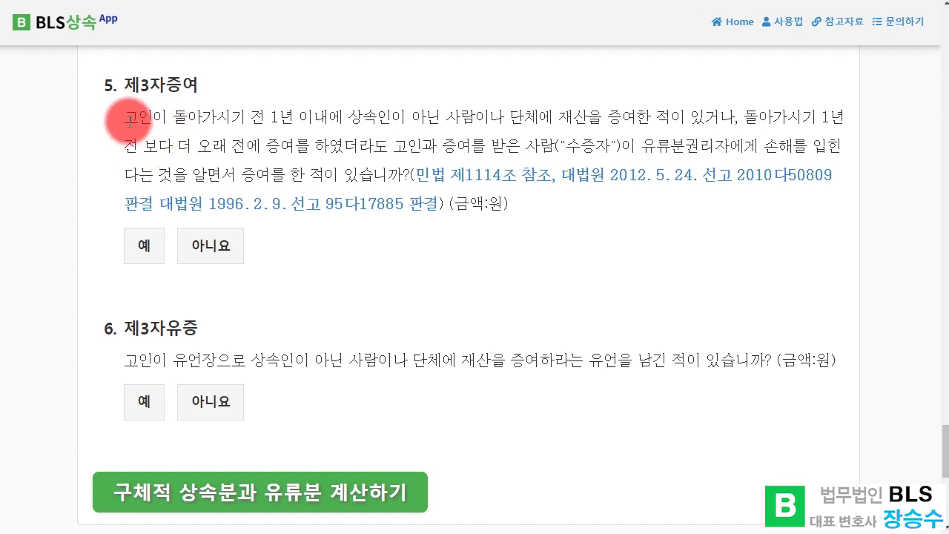
pyautogui.moveTo(125, 121); pyautogui.dragTo(334, 115)
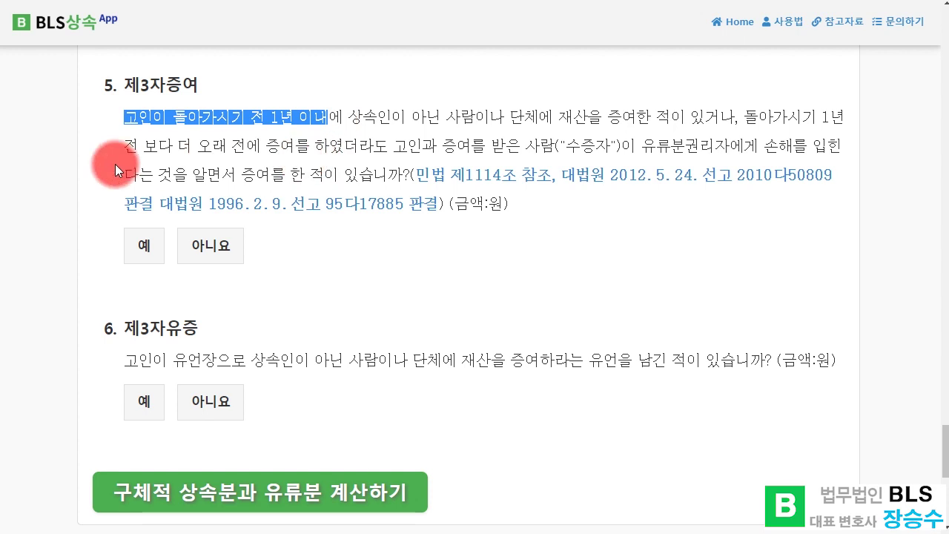
pyautogui.click(120, 132)
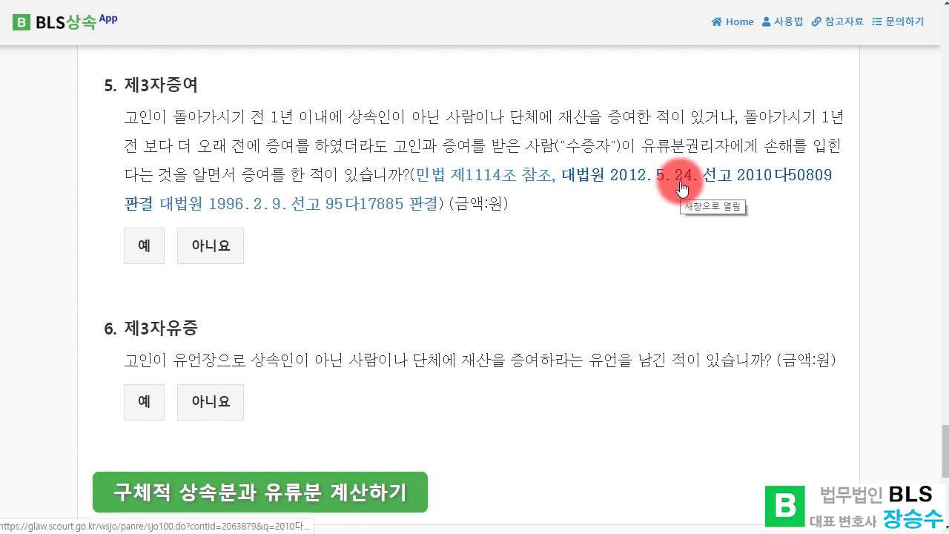
pyautogui.click(747, 185)
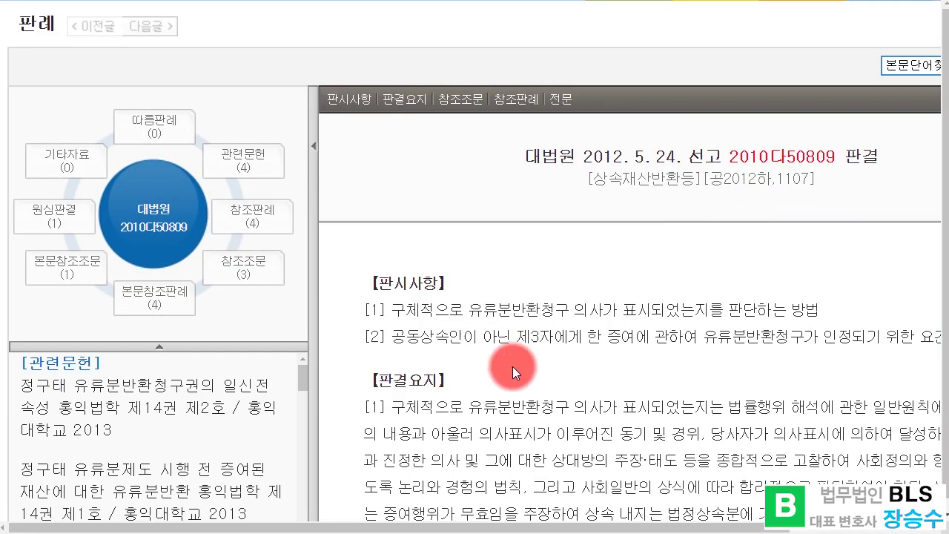
pyautogui.hscroll(3, 512, 366)
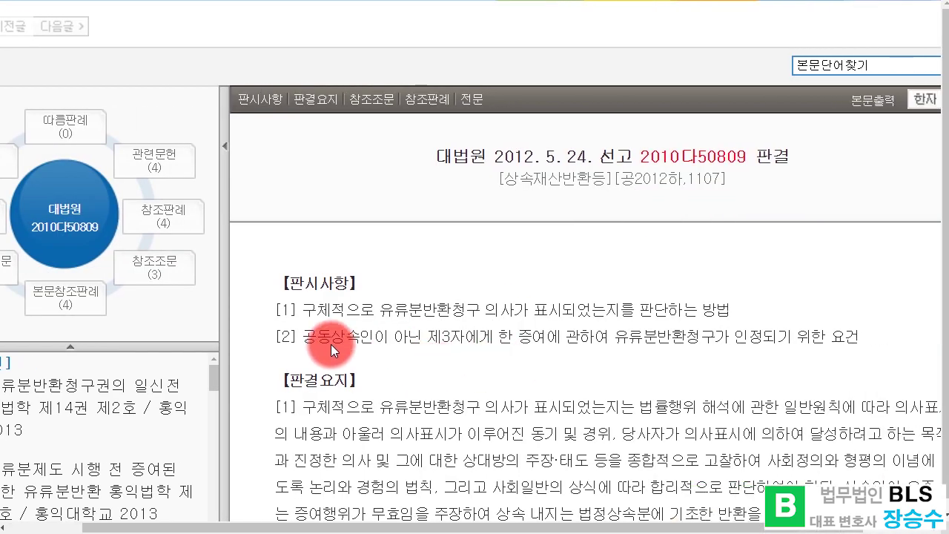
pyautogui.moveTo(300, 337); pyautogui.dragTo(807, 362)
pyautogui.click(815, 364)
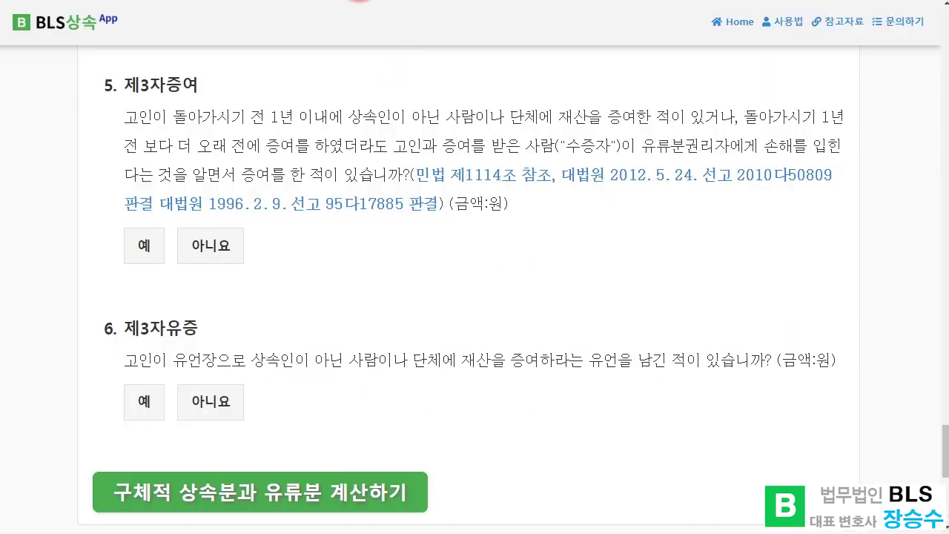
# Step: Answer the 제3자증여 question with 예, set the number of recipients to 1명, and enter 5,000,000,000 won for 수증자1
pyautogui.click(142, 245)
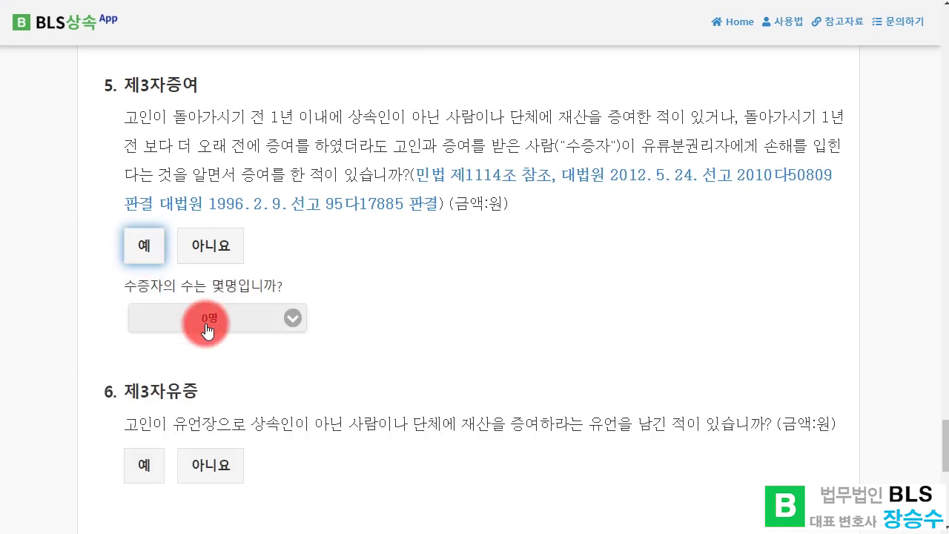
pyautogui.click(214, 248)
pyautogui.click(141, 247)
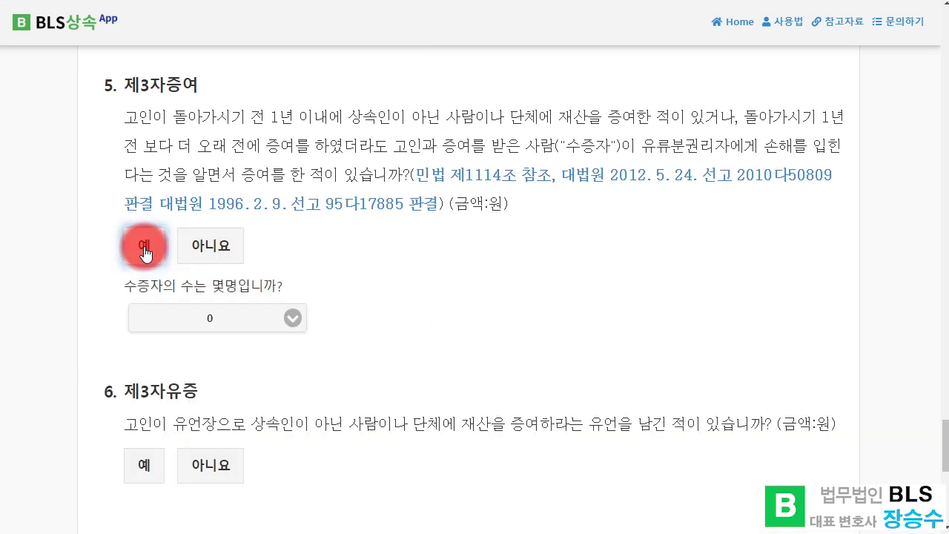
pyautogui.click(203, 248)
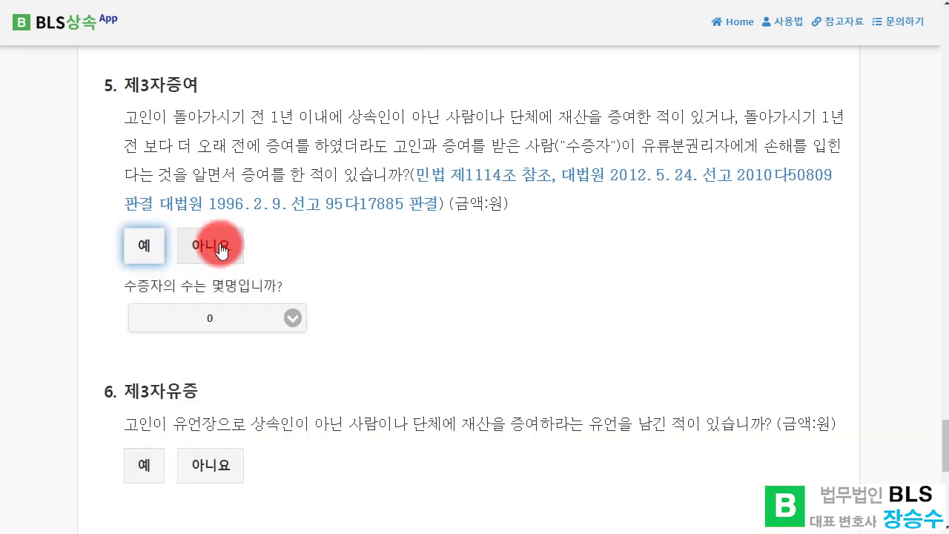
pyautogui.click(140, 248)
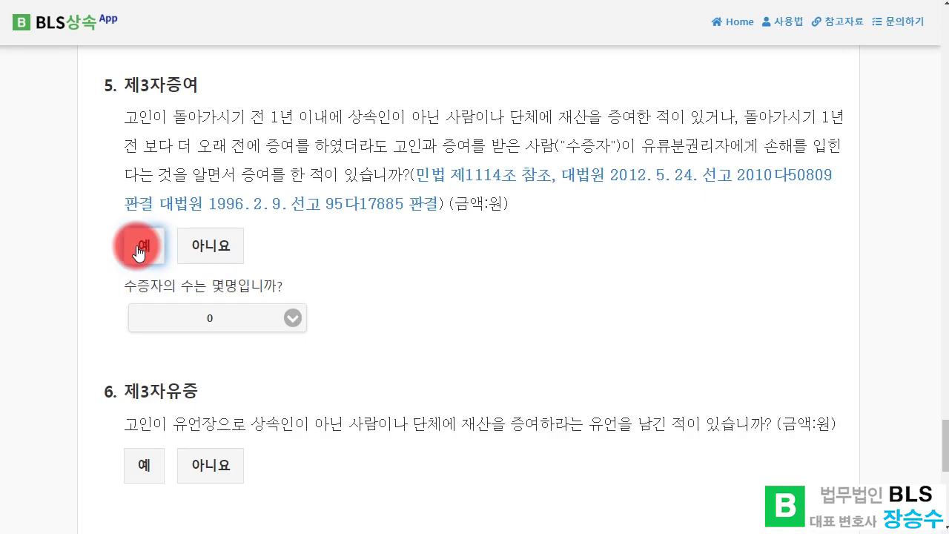
pyautogui.click(190, 327)
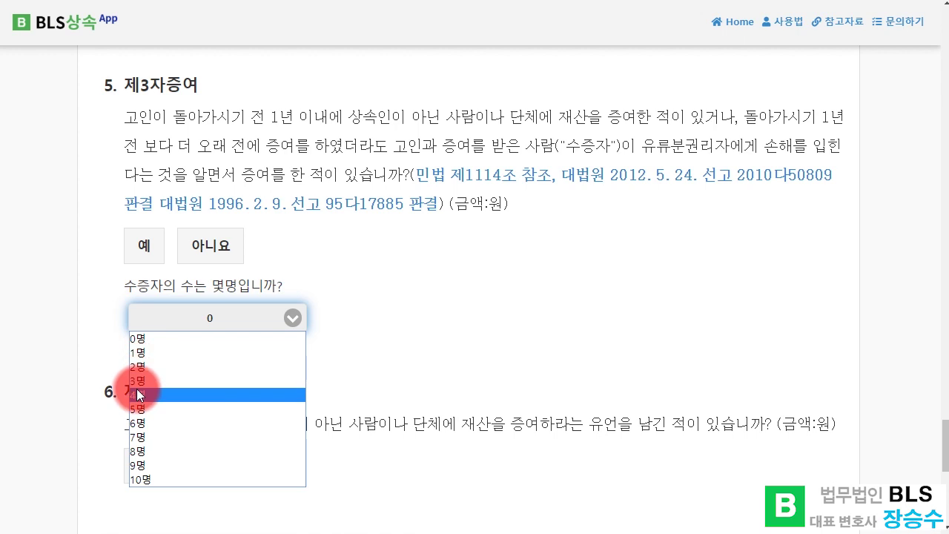
pyautogui.click(142, 351)
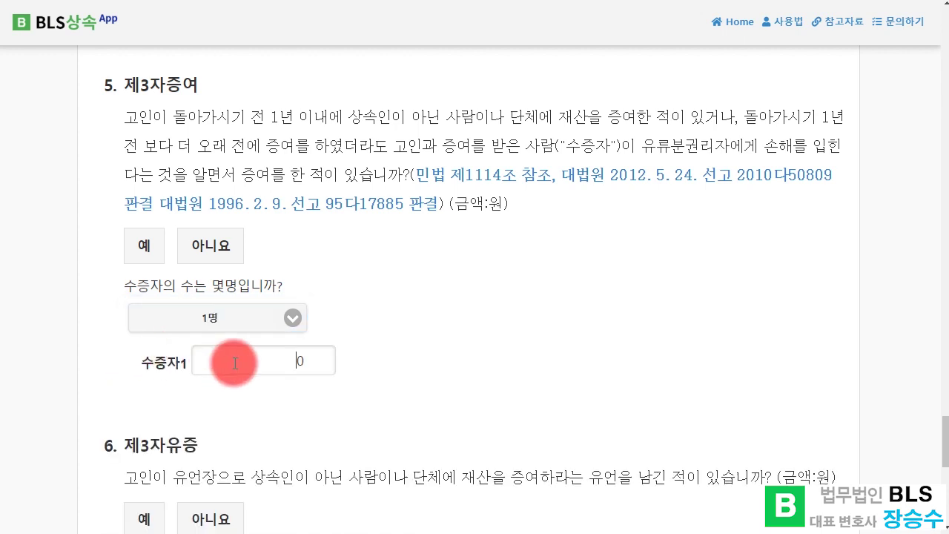
pyautogui.write('500000000')
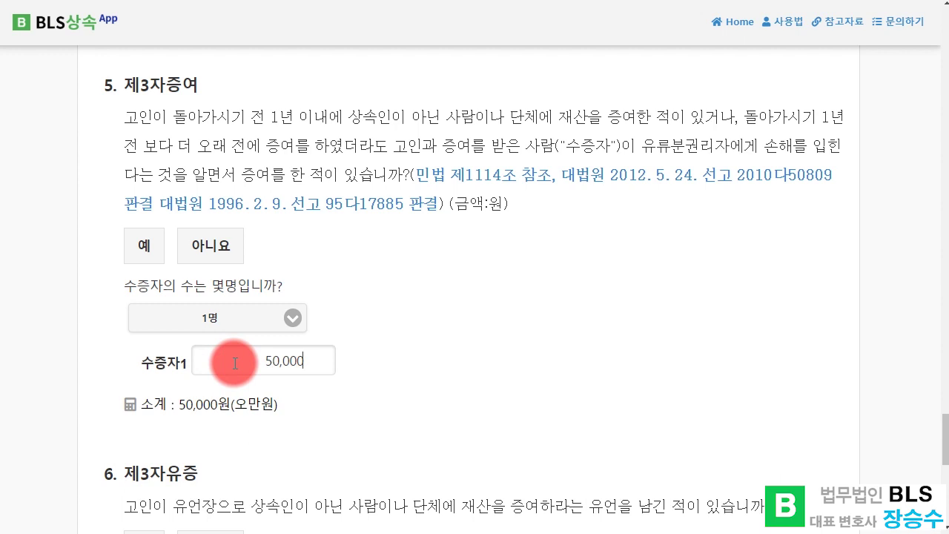
# Step: Clear the gift amount of 수증자1 back to 0
pyautogui.click(334, 362)
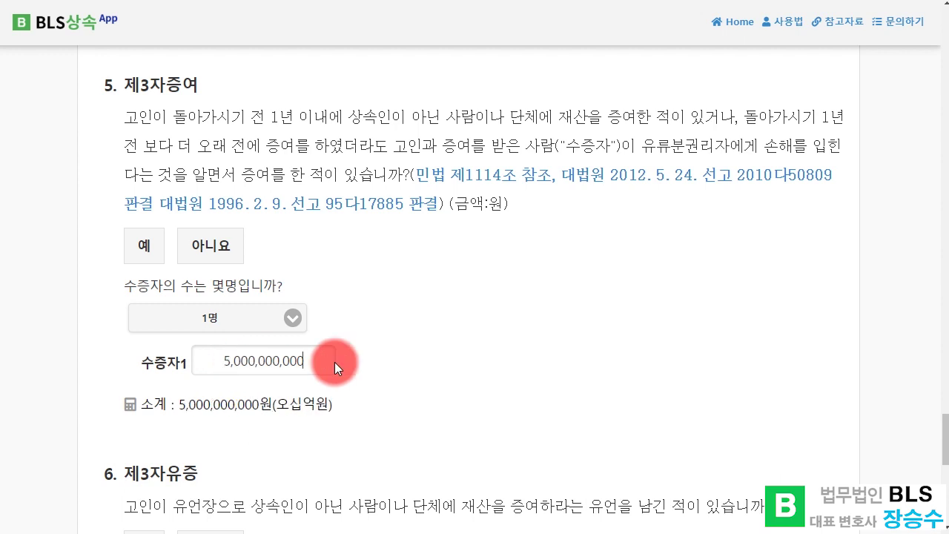
pyautogui.press('BackSpace')
pyautogui.press('BackSpace')
pyautogui.press('BackSpace')
pyautogui.press('BackSpace')
pyautogui.press('BackSpace')
pyautogui.press('BackSpace')
pyautogui.press('BackSpace')
pyautogui.press('BackSpace')
pyautogui.press('BackSpace')
pyautogui.press('BackSpace')
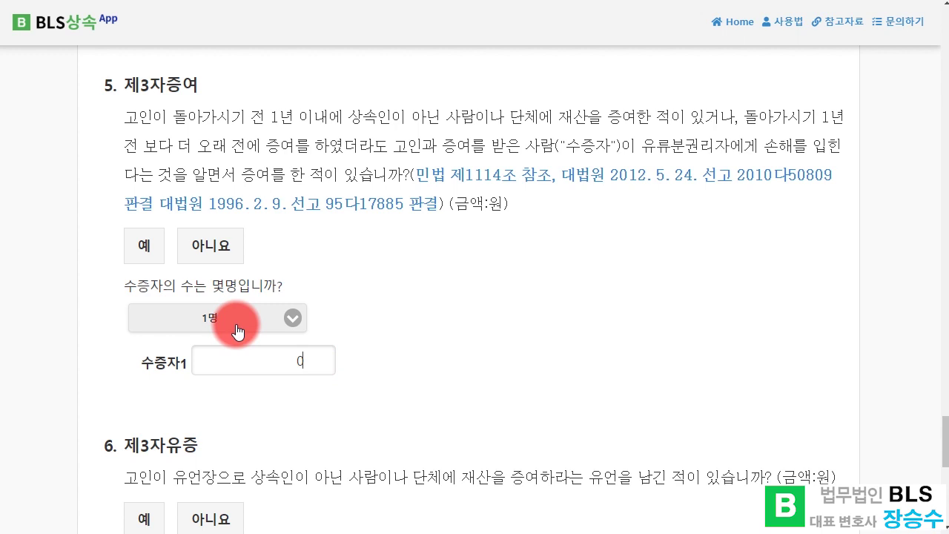
# Step: Set the number of third-party gift recipients to 0명 and answer the 제3자증여 question with 아니요
pyautogui.click(238, 332)
pyautogui.click(169, 340)
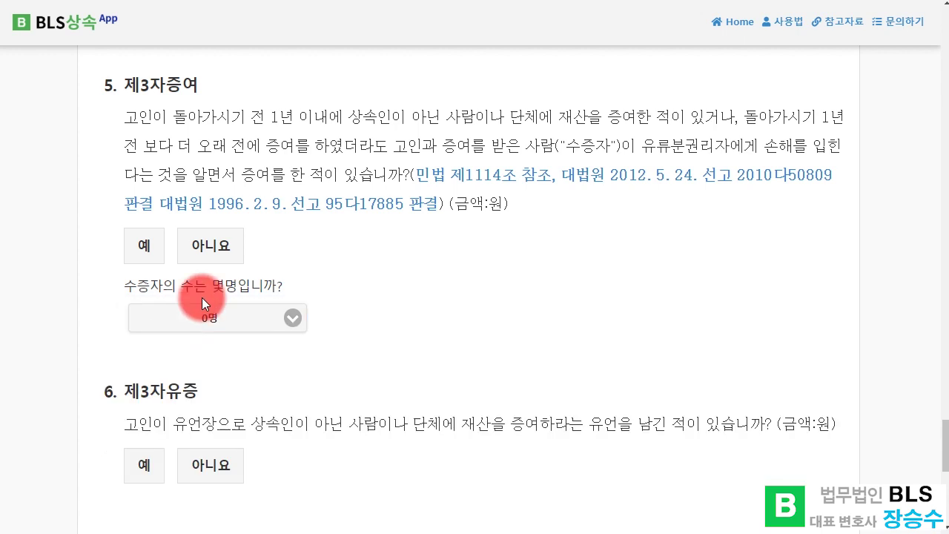
pyautogui.click(215, 252)
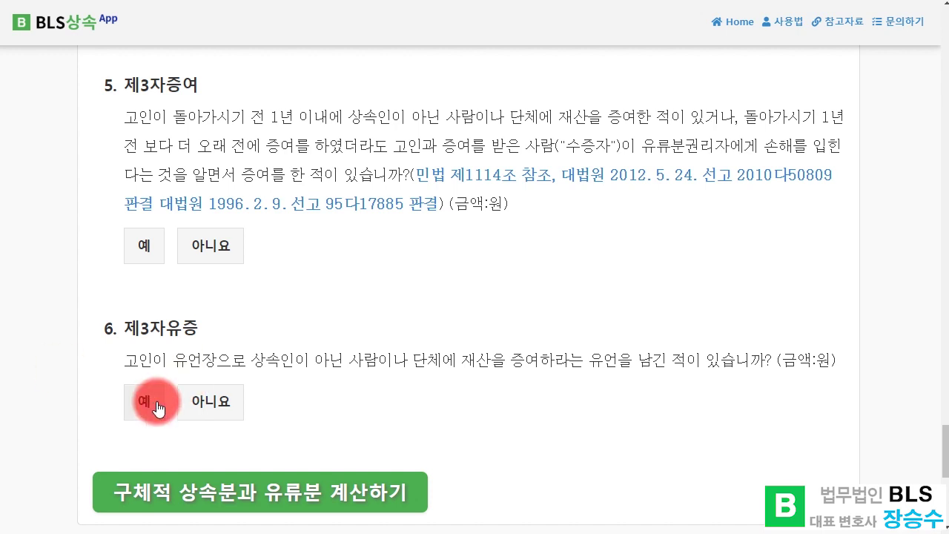
# Step: Answer the 제3자유증 question with 예 and set the number of 수유자 to 1명
pyautogui.click(148, 404)
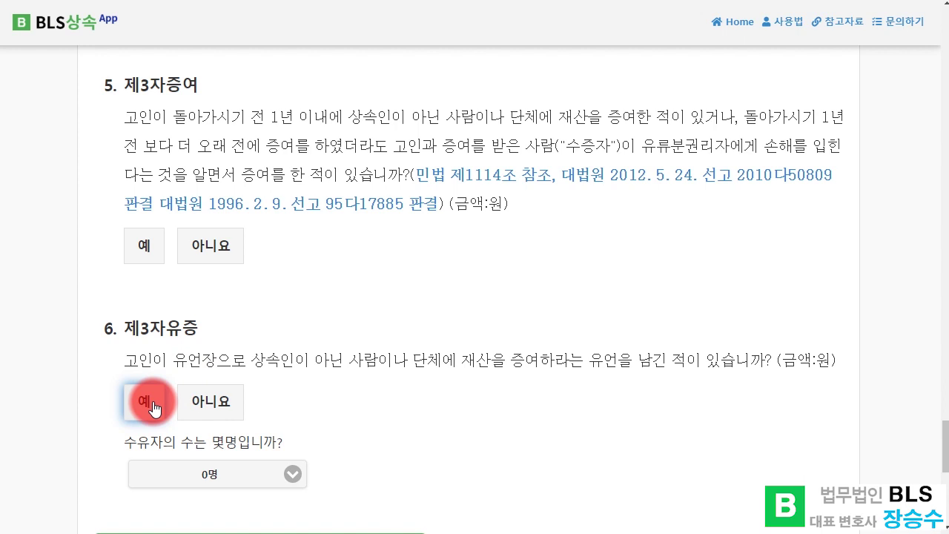
pyautogui.click(212, 399)
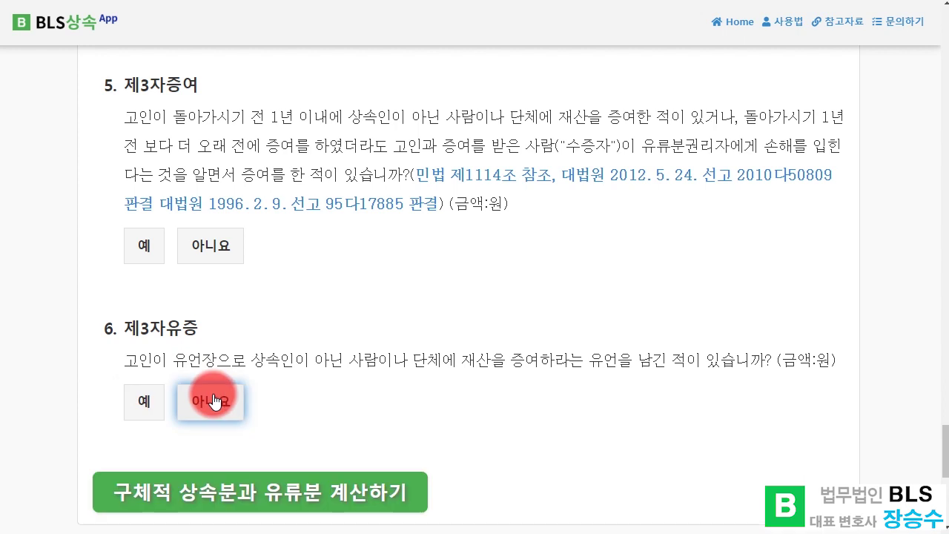
pyautogui.click(144, 401)
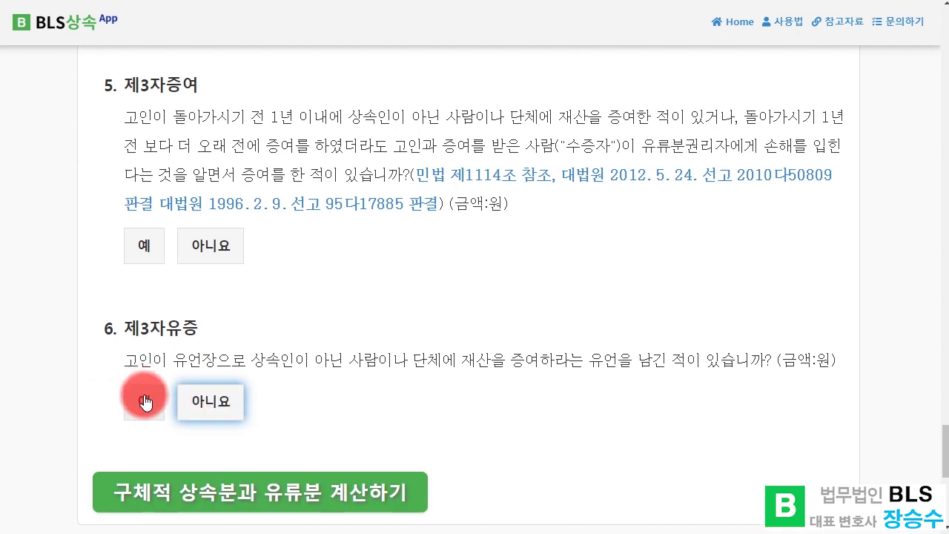
pyautogui.click(112, 387)
pyautogui.scroll(-1, 112, 387)
pyautogui.scroll(-3, 112, 387)
pyautogui.click(195, 211)
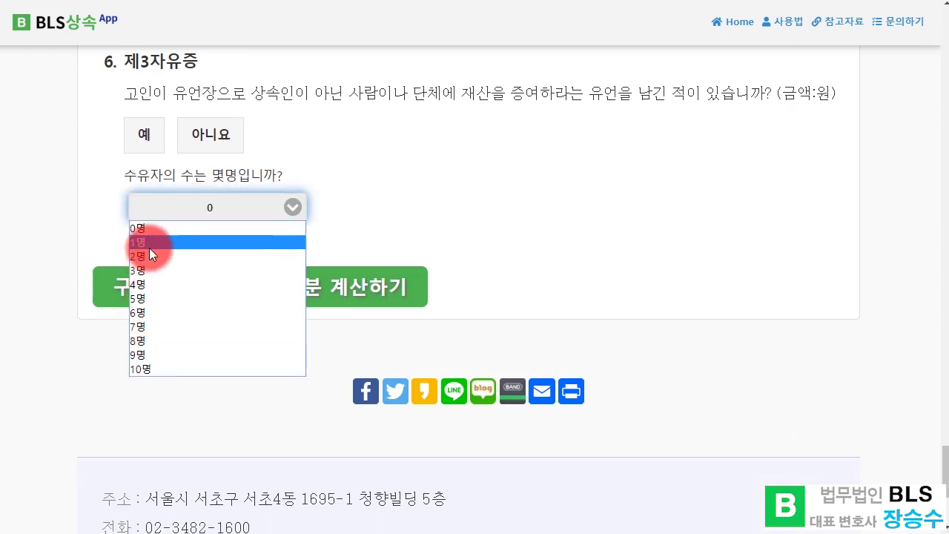
pyautogui.click(150, 242)
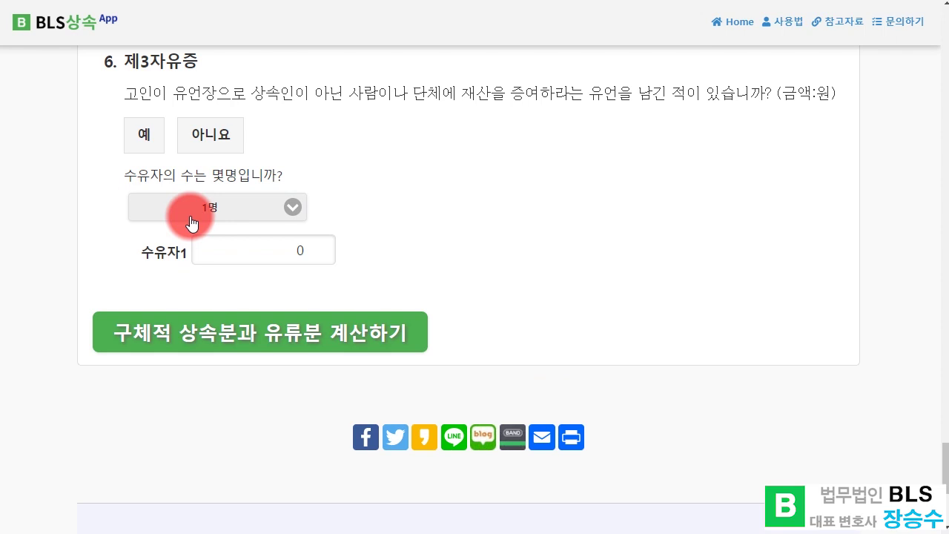
# Step: Enter 70,000,000 won for 수유자1, then clear the amount back to 0
pyautogui.click(214, 252)
pyautogui.write('700,000,0')
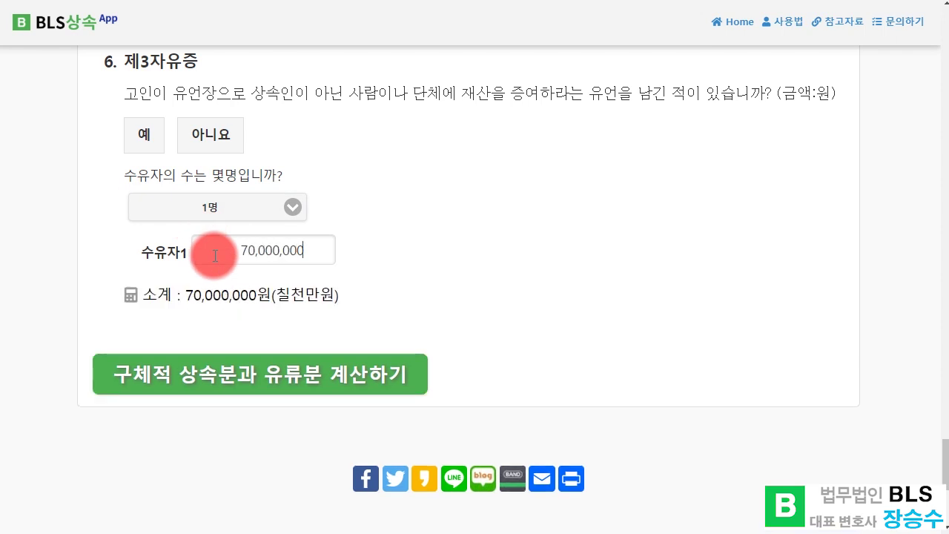
pyautogui.write('0')
pyautogui.press('BackSpace')
pyautogui.hotkey('ctrl', 'a')
pyautogui.press('BackSpace')
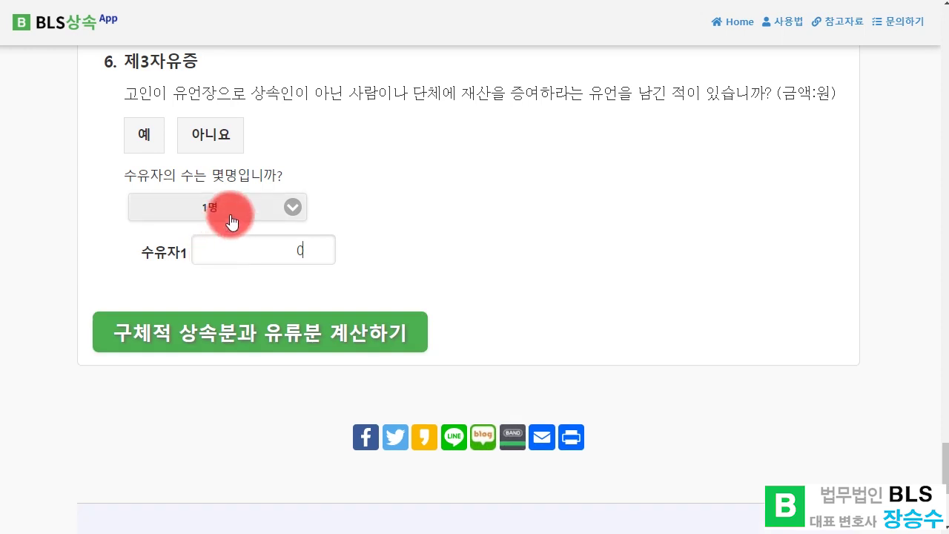
# Step: Set the number of 수유자 to 0명 and answer the 제3자유증 question with 아니요
pyautogui.click(226, 210)
pyautogui.click(194, 230)
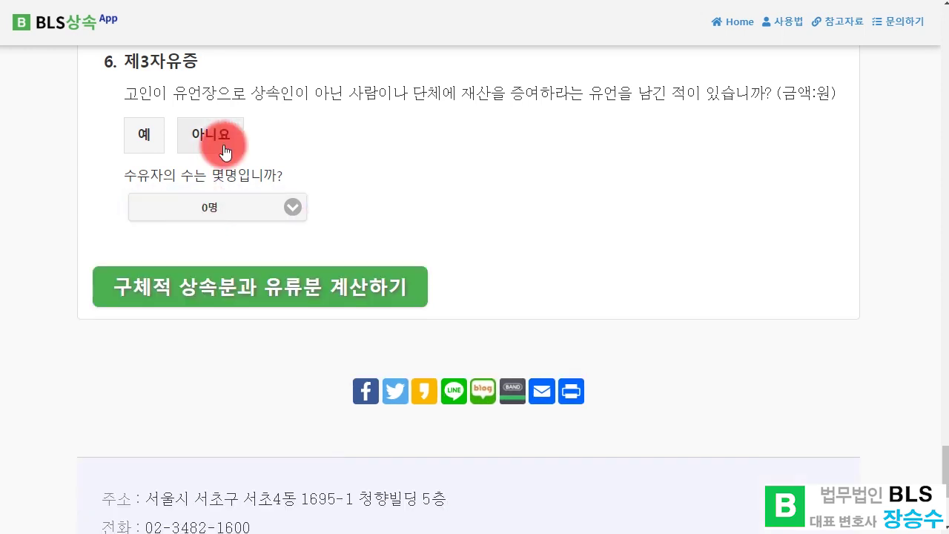
pyautogui.click(220, 136)
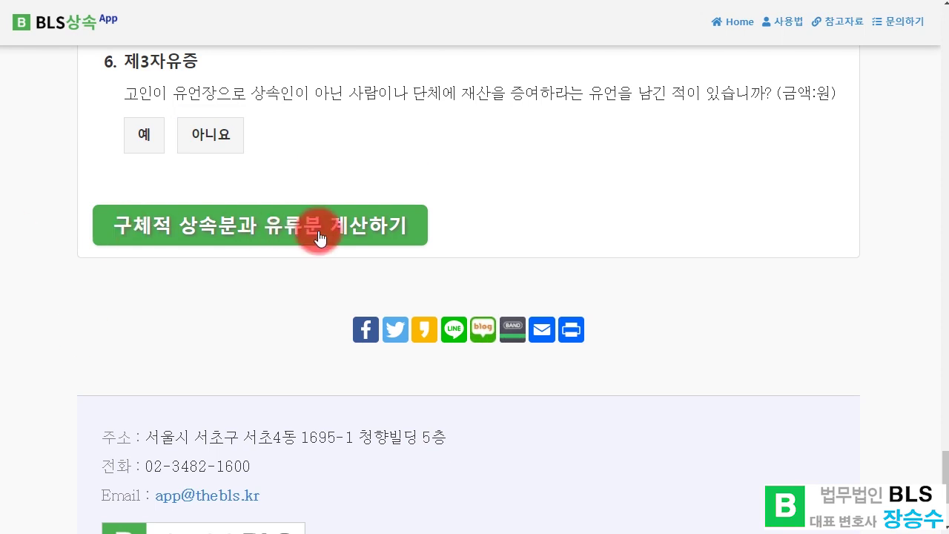
# Step: Calculate the 구체적 상속분 and 유류분, and read the results' explanation and the 상속 재산 summary
pyautogui.click(239, 235)
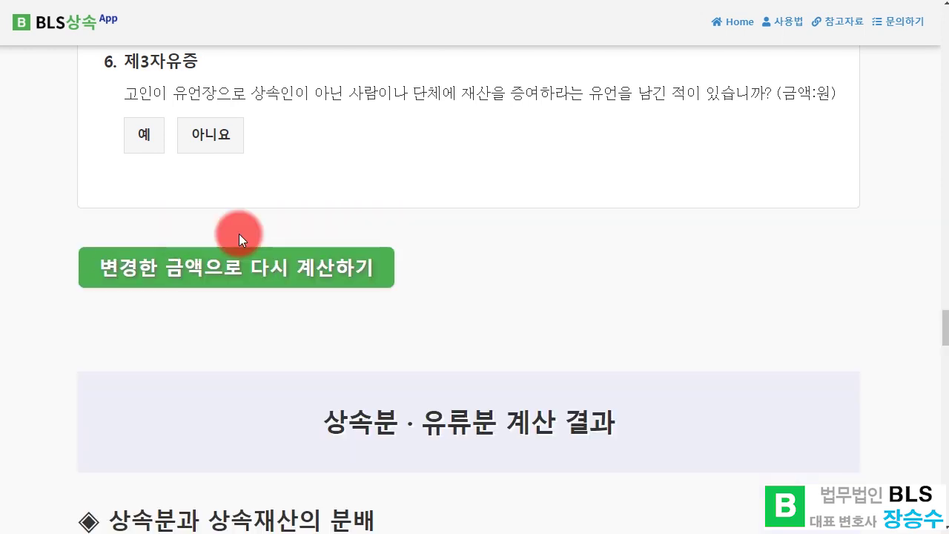
pyautogui.scroll(-3, 45, 327)
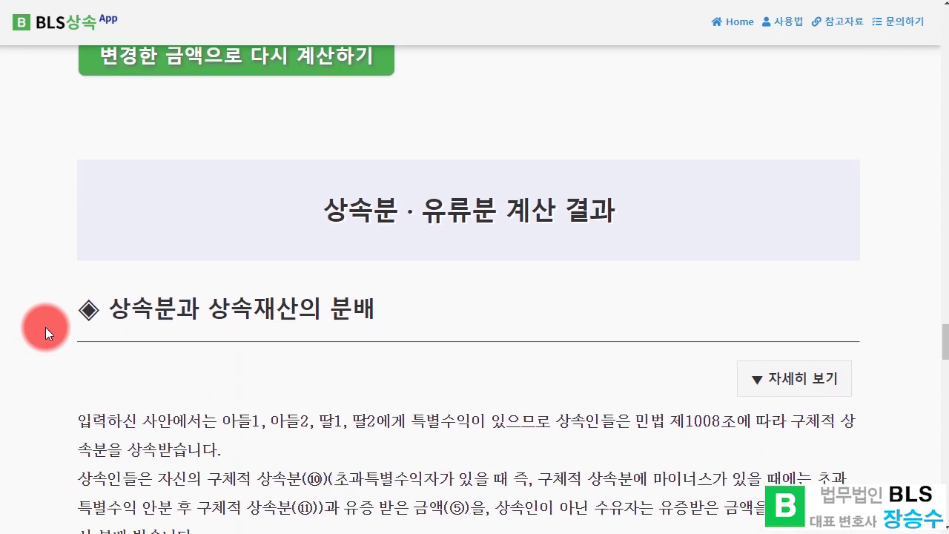
pyautogui.scroll(-1, 45, 327)
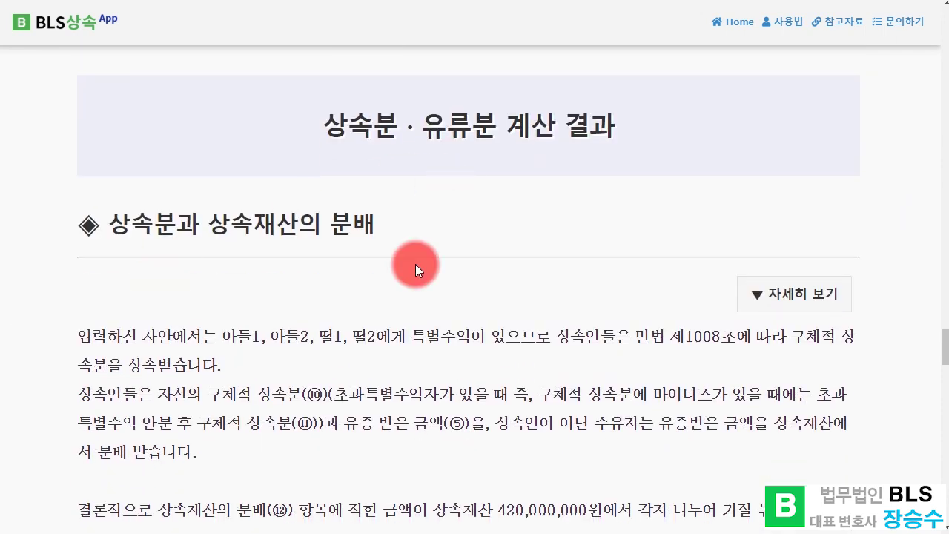
pyautogui.scroll(-1, 177, 418)
pyautogui.scroll(-4, 144, 371)
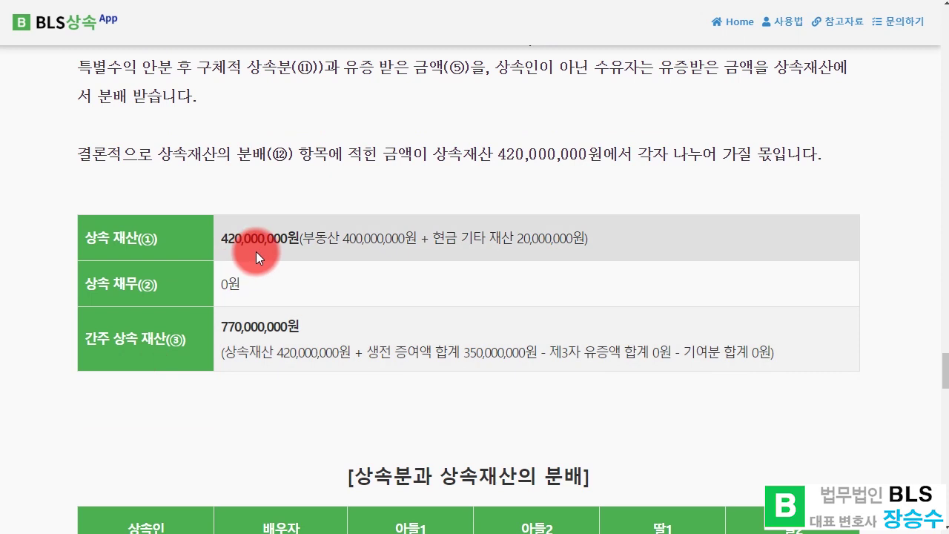
# Step: Examine the 상속분과 상속재산의 분배 table row by row, from 생전증여 to 상속채무 분담액
pyautogui.scroll(-5, 255, 251)
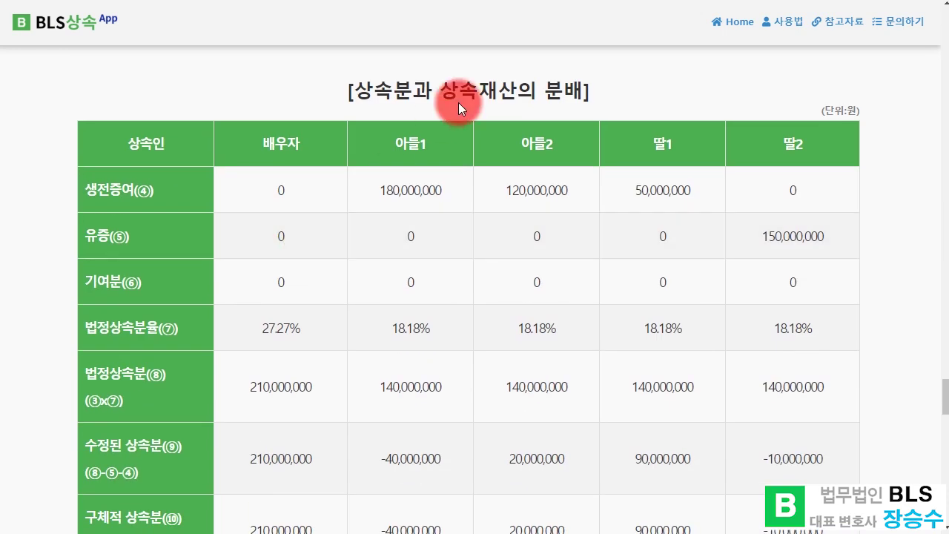
pyautogui.scroll(-1, 454, 104)
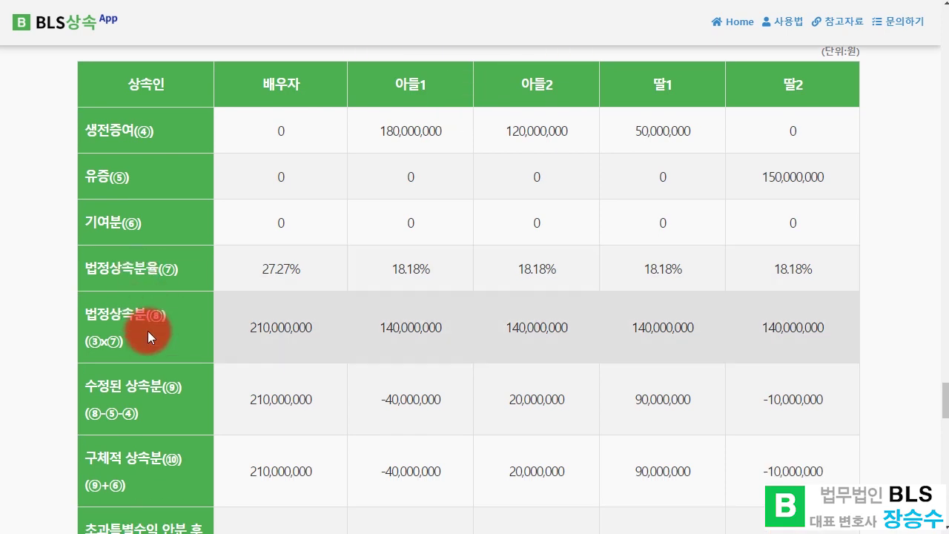
pyautogui.scroll(-1, 148, 448)
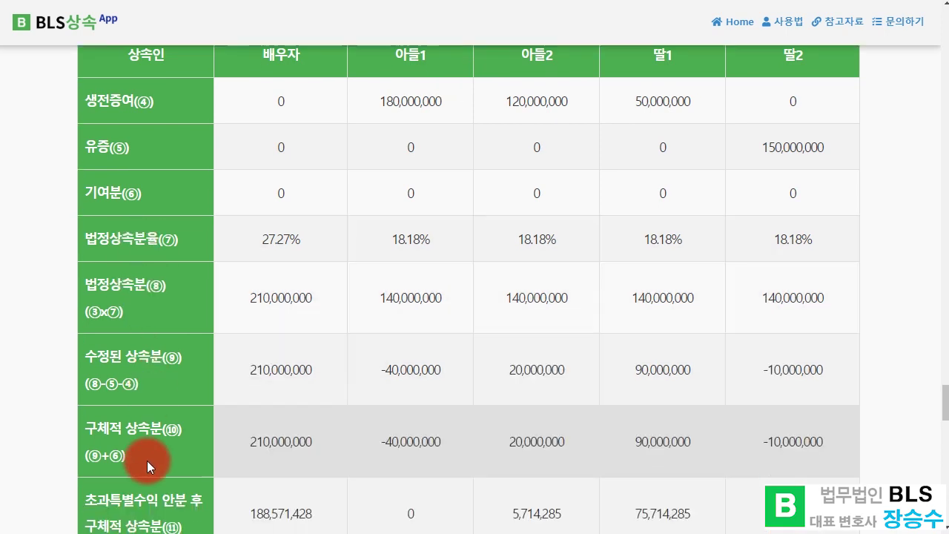
pyautogui.scroll(-2, 147, 445)
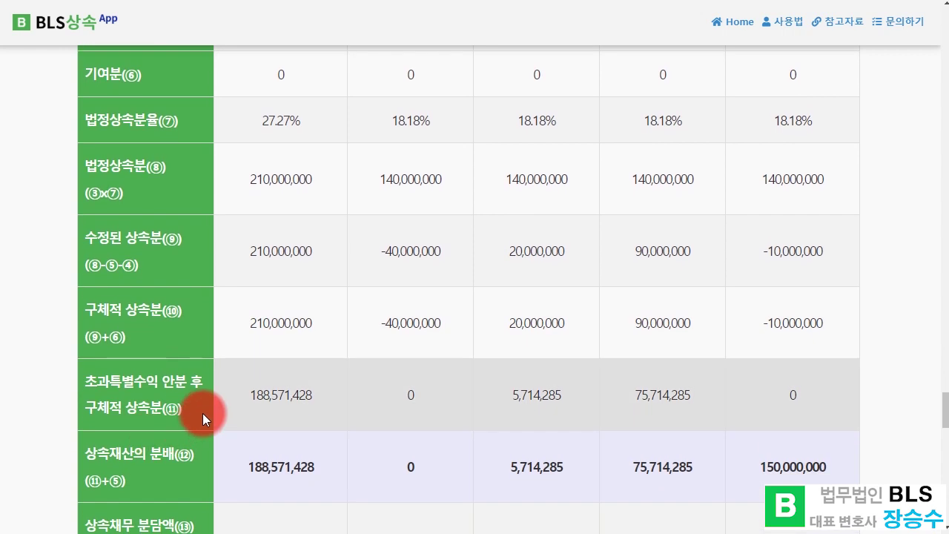
pyautogui.scroll(-1, 183, 412)
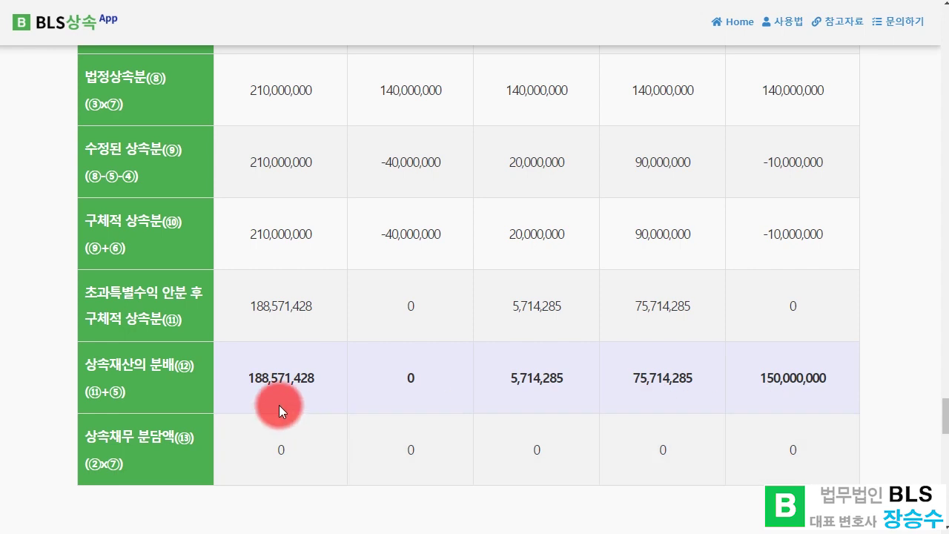
# Step: Check each heir's 상속재산의 분배 amount against the column headings and the preceding calculation rows, from 배우자 to 딸2
pyautogui.scroll(3, 469, 285)
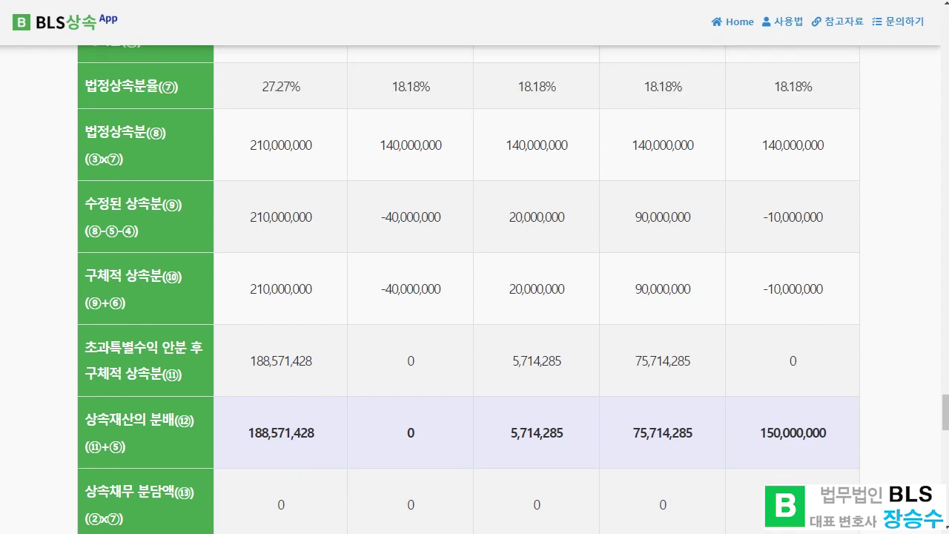
pyautogui.scroll(-3, 469, 289)
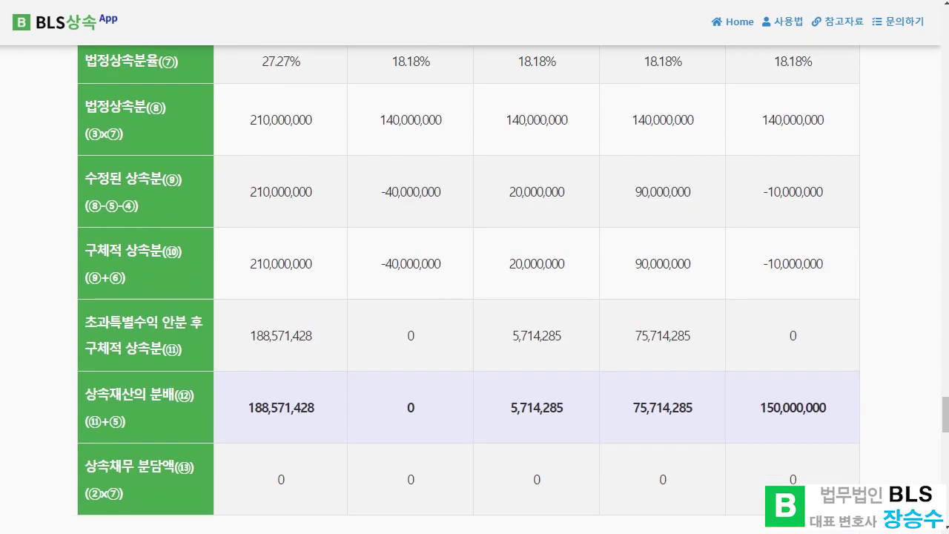
pyautogui.scroll(3, 66, 319)
pyautogui.scroll(-2, 66, 319)
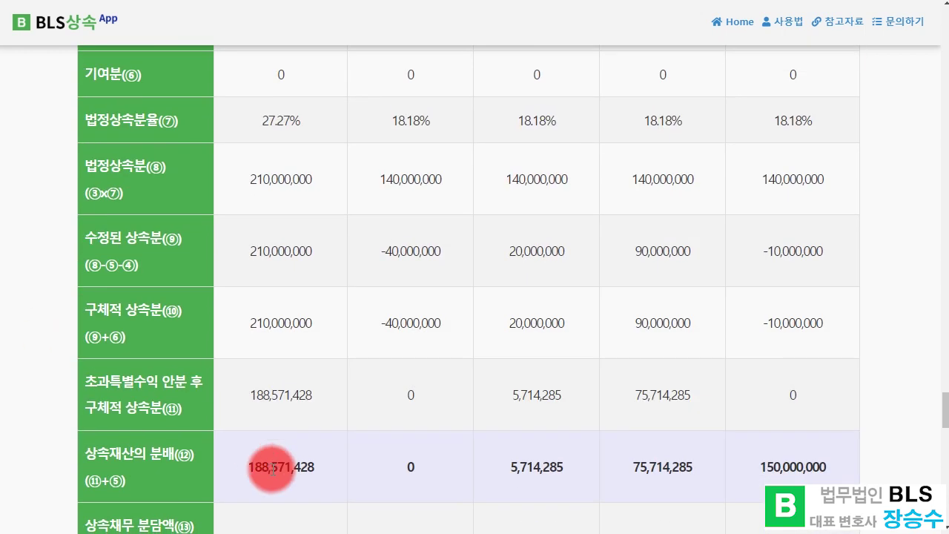
pyautogui.scroll(6, 334, 445)
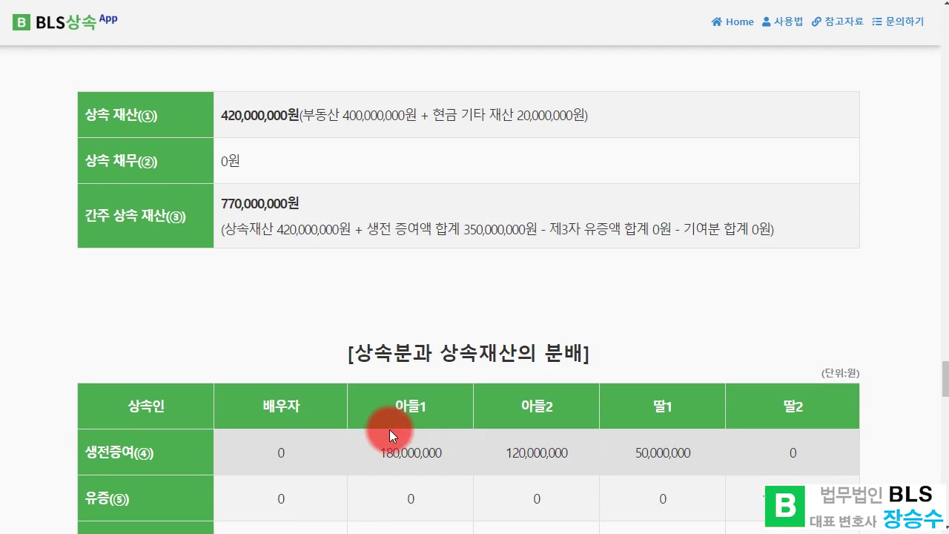
pyautogui.scroll(-6, 390, 429)
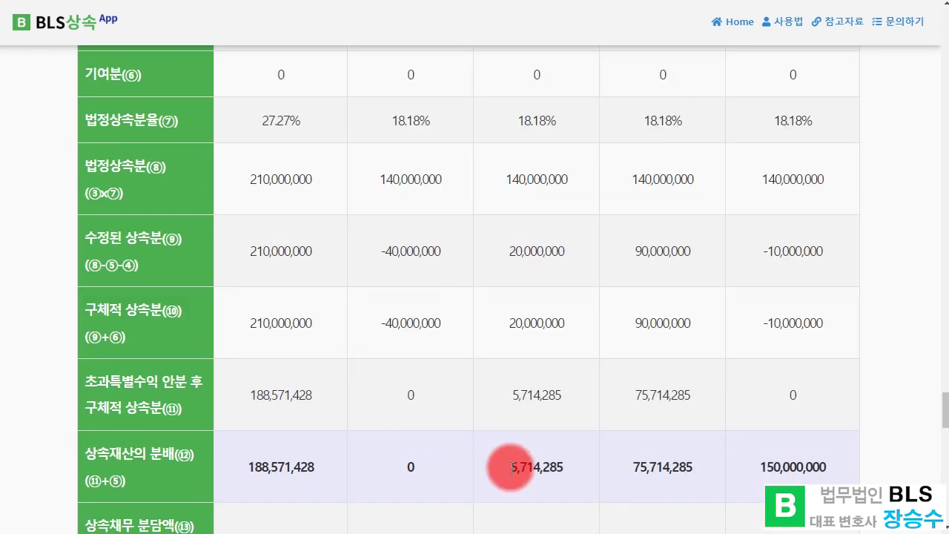
pyautogui.scroll(1, 507, 467)
pyautogui.scroll(4, 506, 467)
pyautogui.scroll(-4, 506, 465)
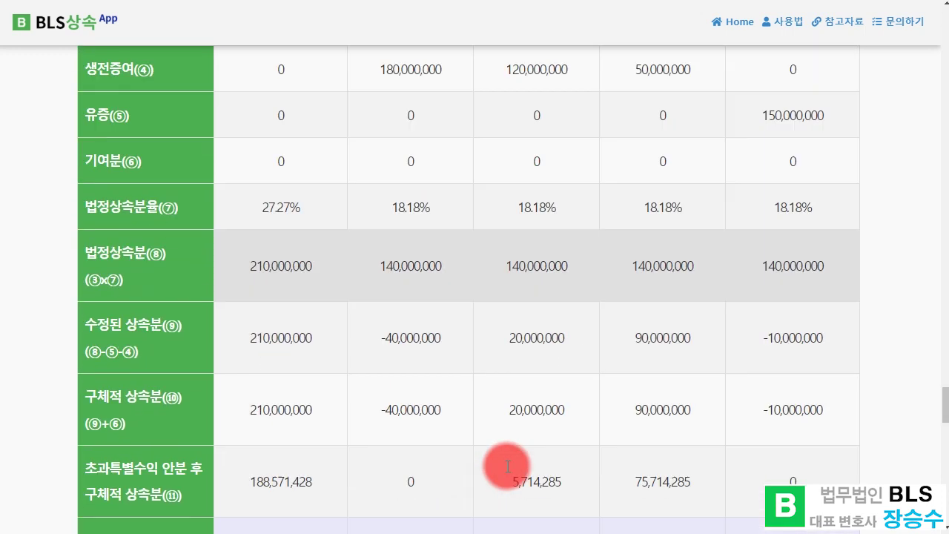
pyautogui.scroll(4, 661, 458)
pyautogui.scroll(-4, 661, 458)
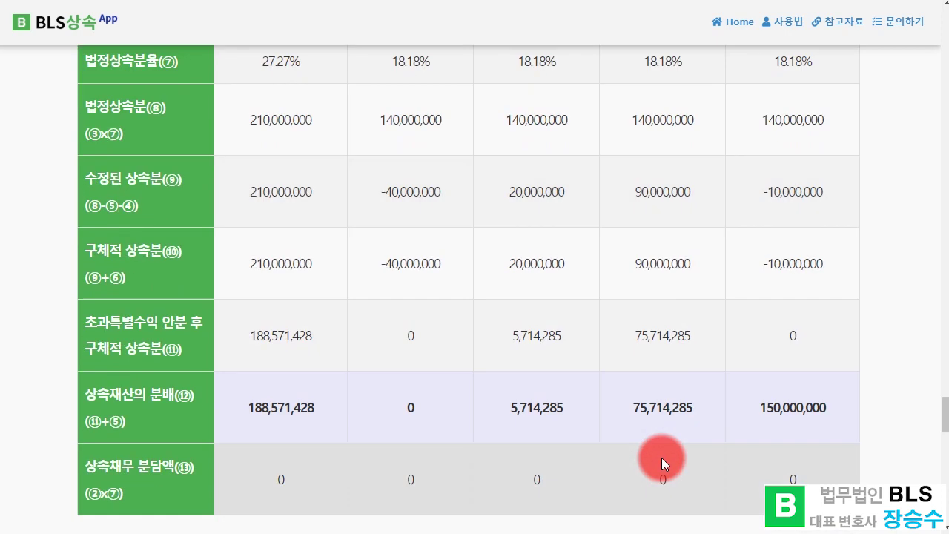
pyautogui.scroll(1, 808, 412)
pyautogui.scroll(3, 808, 413)
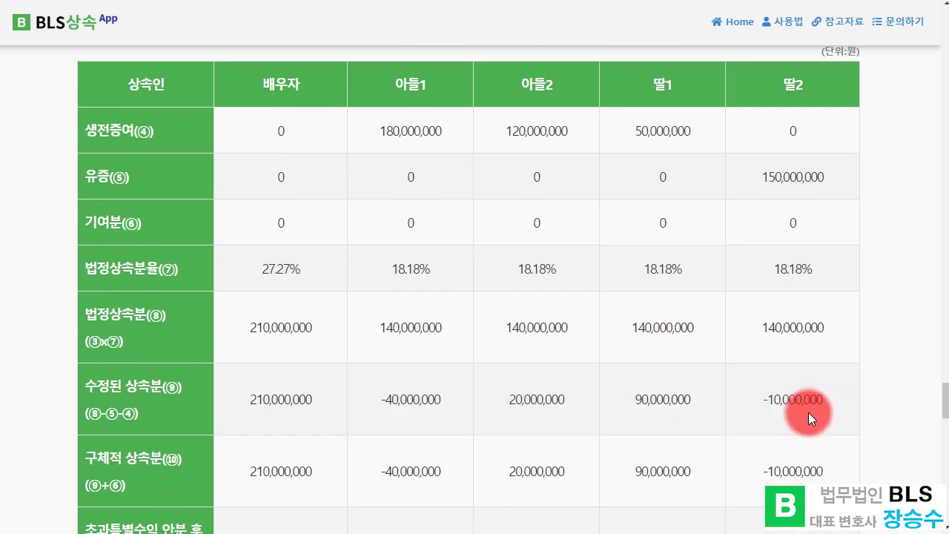
pyautogui.scroll(-3, 793, 412)
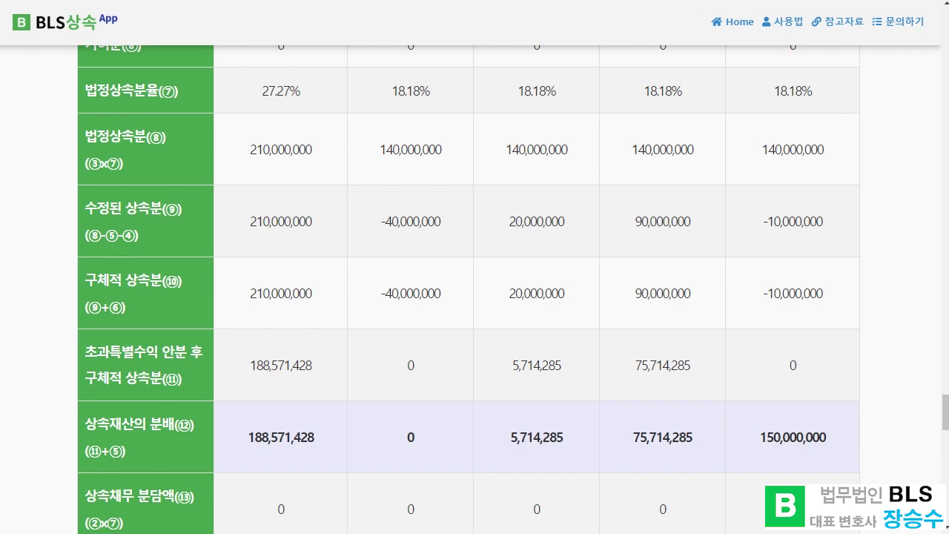
# Step: Compare the 생전증여 and 유증 each heir received with that heir's share in the 상속재산의 분배 row
pyautogui.scroll(4, 131, 239)
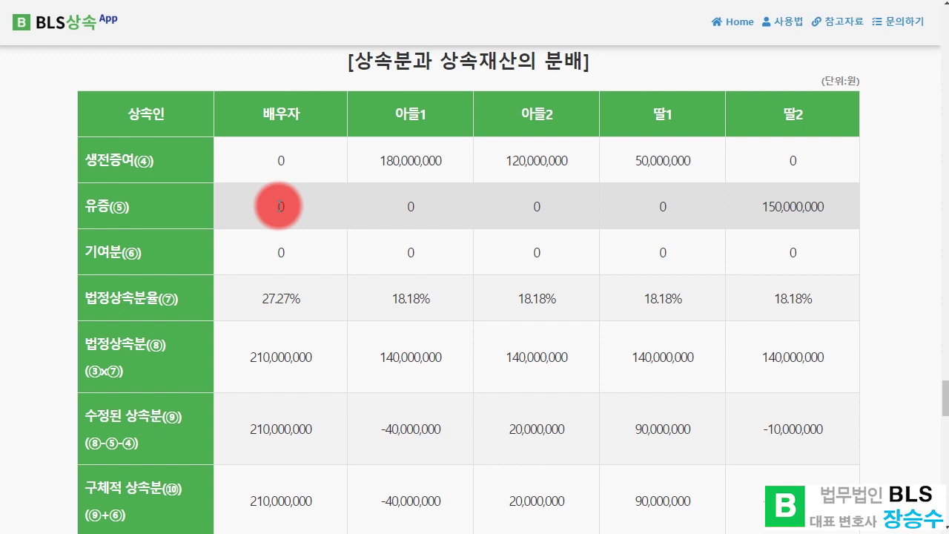
pyautogui.click(266, 151)
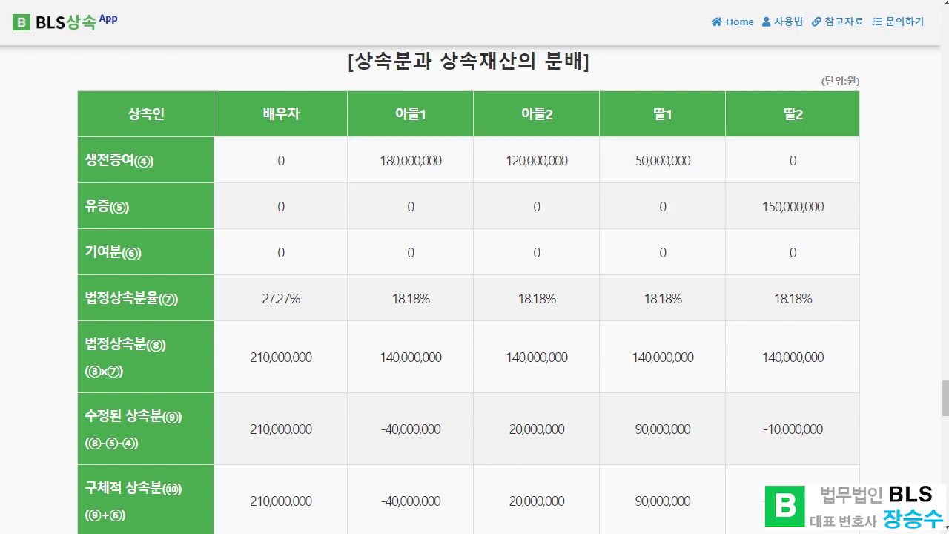
pyautogui.click(381, 162)
pyautogui.click(432, 122)
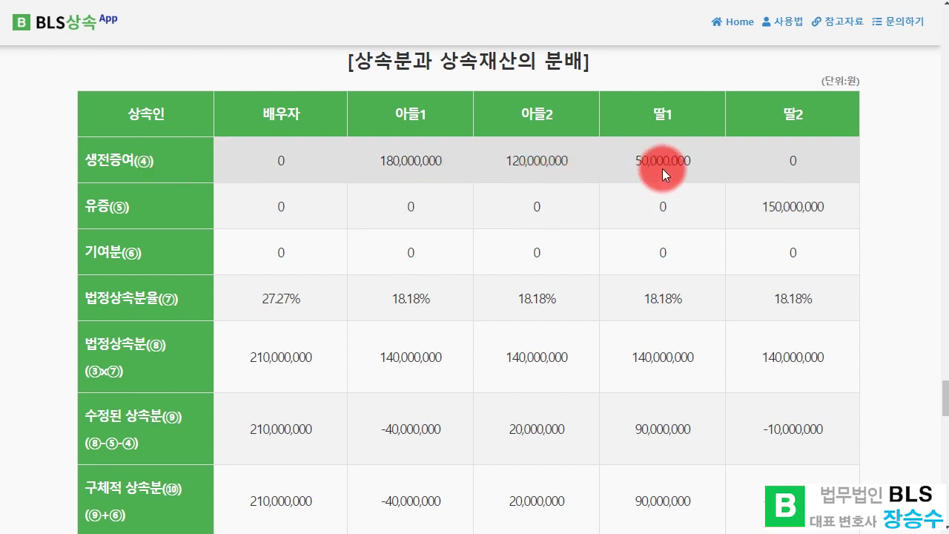
pyautogui.scroll(-3, 662, 168)
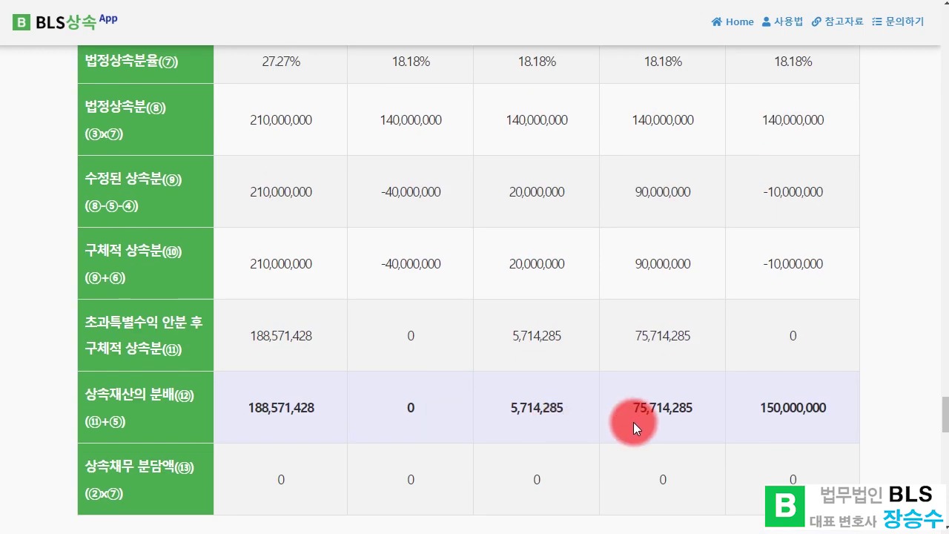
pyautogui.scroll(4, 634, 422)
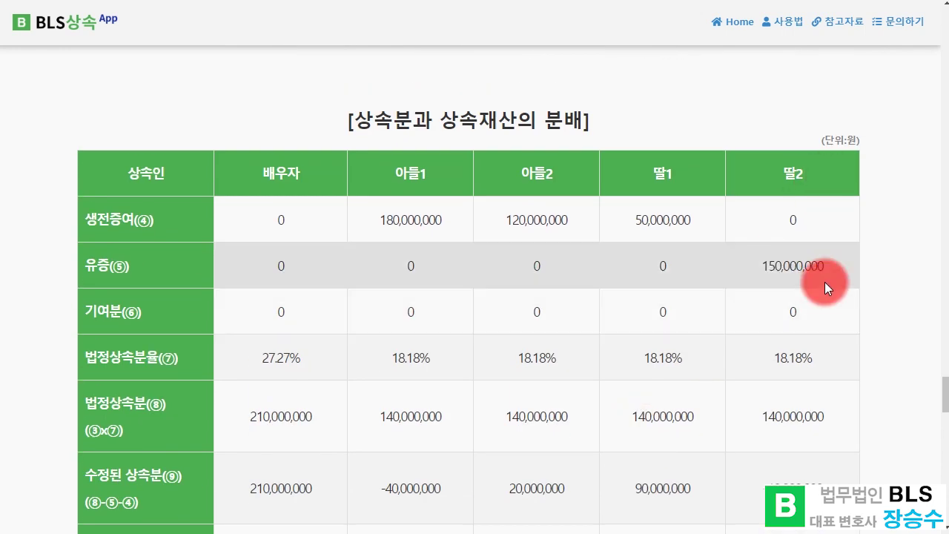
pyautogui.scroll(-1, 824, 282)
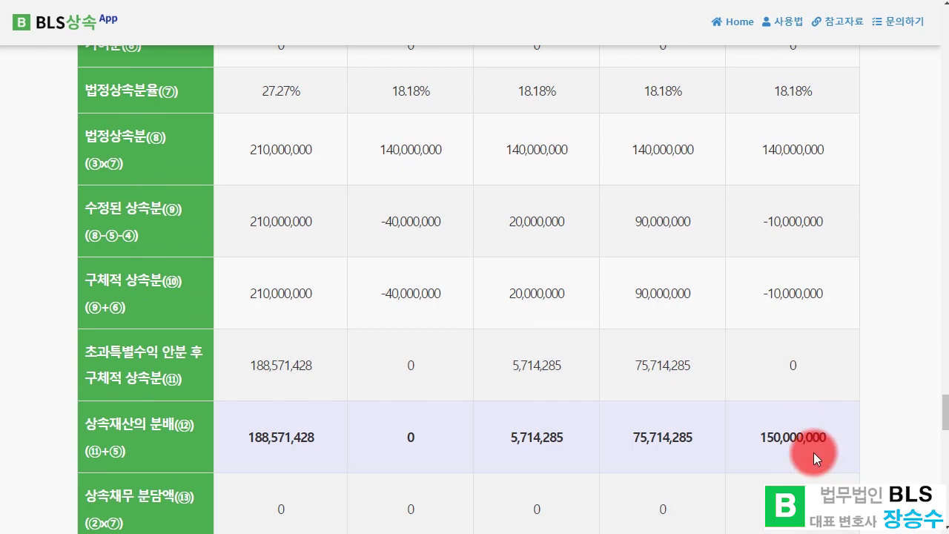
pyautogui.scroll(-3, 814, 452)
pyautogui.scroll(1, 813, 452)
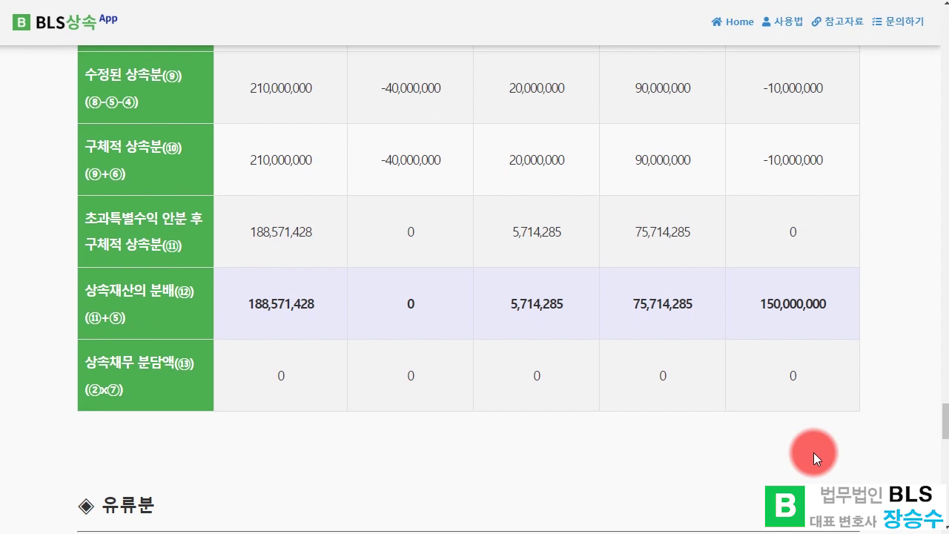
pyautogui.scroll(8, 813, 452)
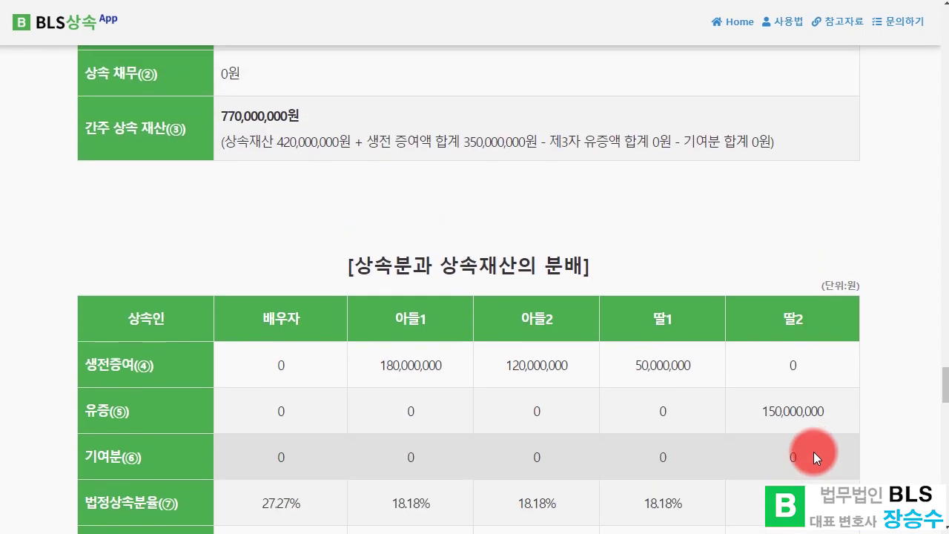
# Step: Expand the detailed explanation of 상속분과 상속재산의 분배 and read the division principles and the 구체적 상속분 formulas
pyautogui.scroll(-2, 813, 452)
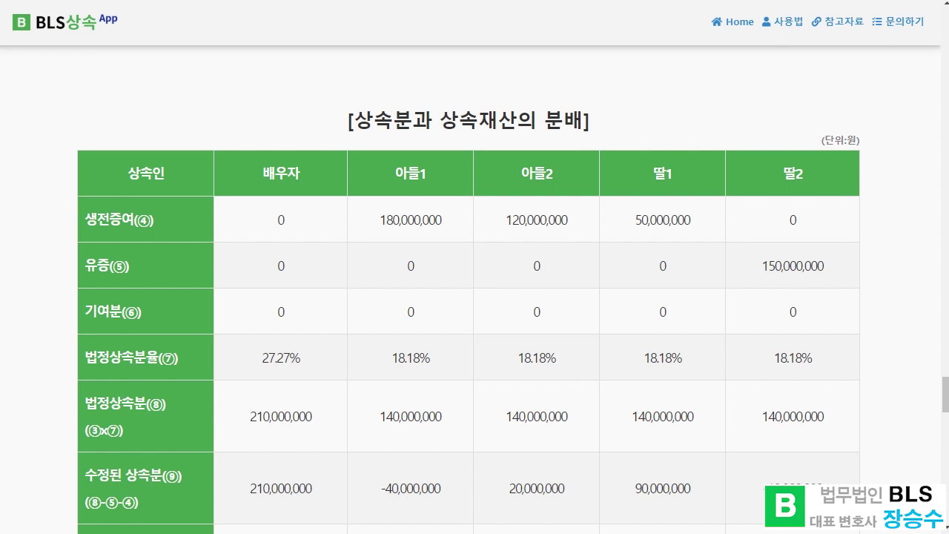
pyautogui.scroll(9, 55, 263)
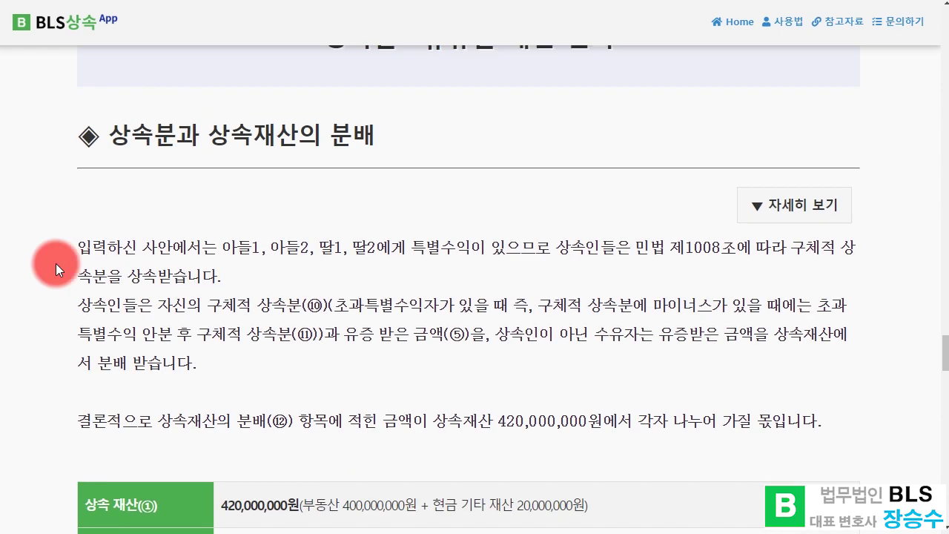
pyautogui.click(758, 204)
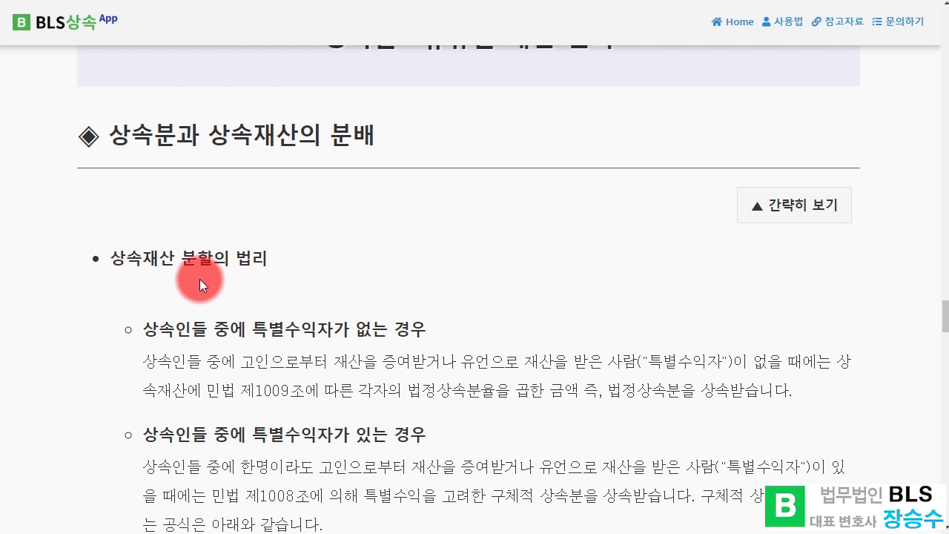
pyautogui.scroll(-6, 63, 363)
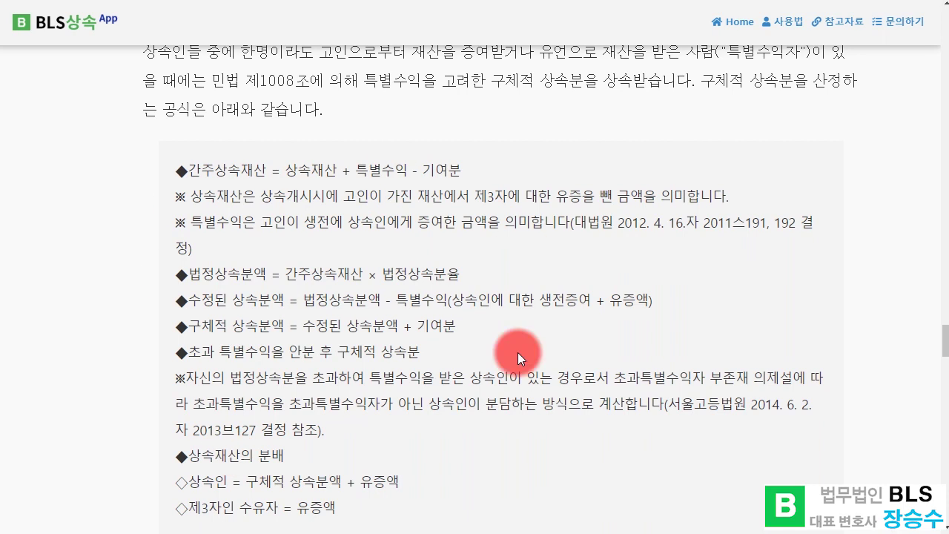
pyautogui.scroll(-1, 85, 309)
pyautogui.scroll(-12, 85, 309)
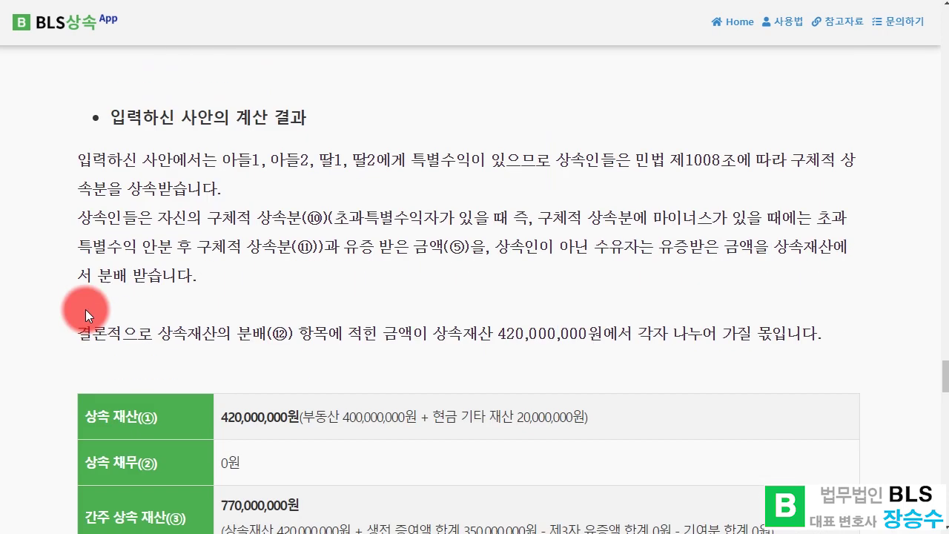
# Step: Expand the detailed explanation in the 유류분 section and read the definition of 유류분 and its formulas
pyautogui.scroll(-15, 86, 309)
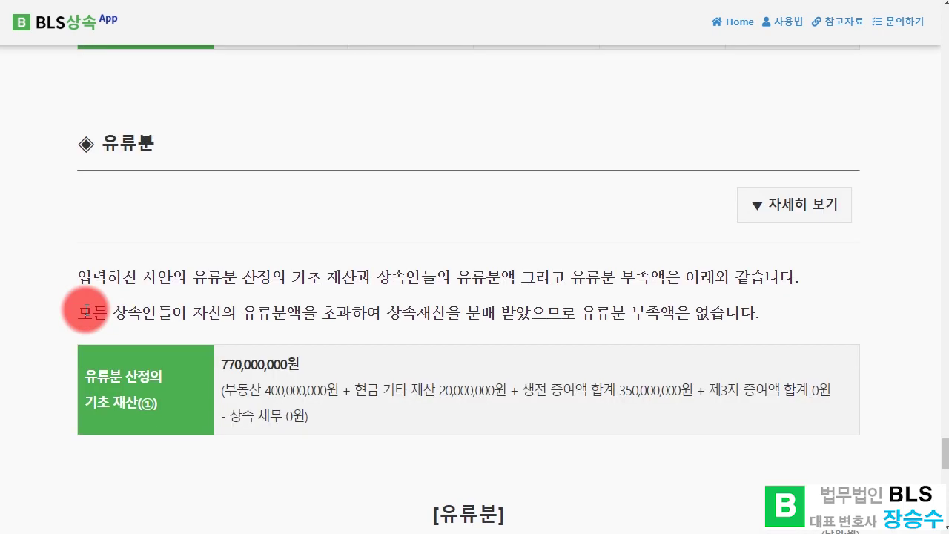
pyautogui.scroll(-1, 85, 310)
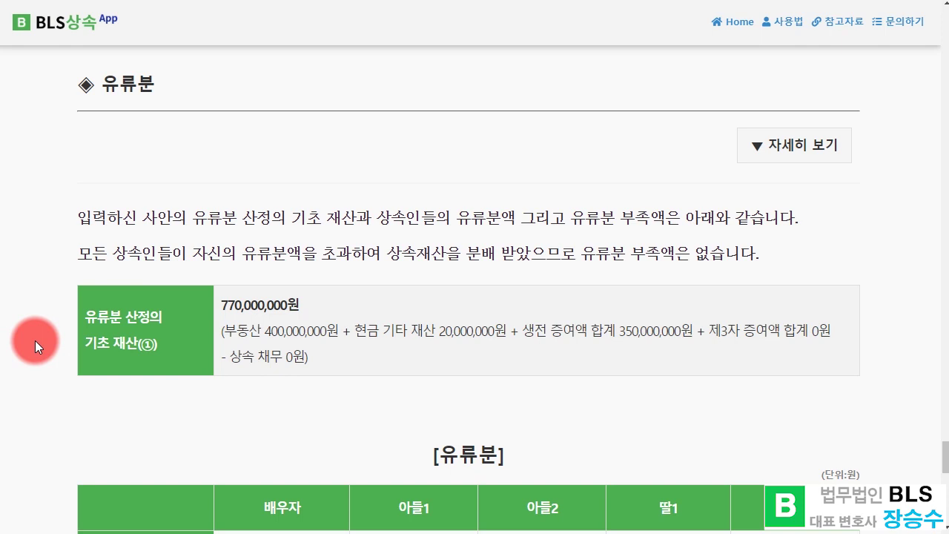
pyautogui.click(778, 139)
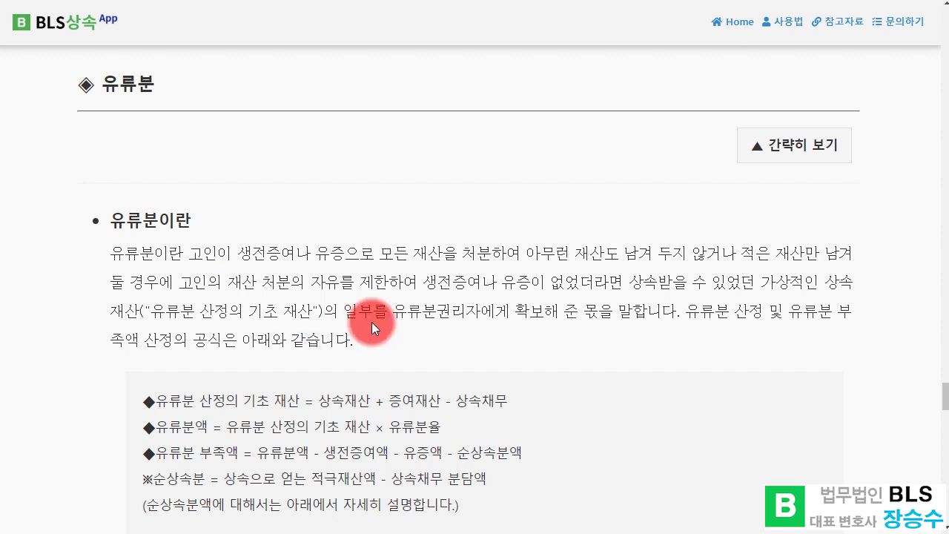
pyautogui.moveTo(387, 317); pyautogui.dragTo(599, 312)
pyautogui.click(671, 364)
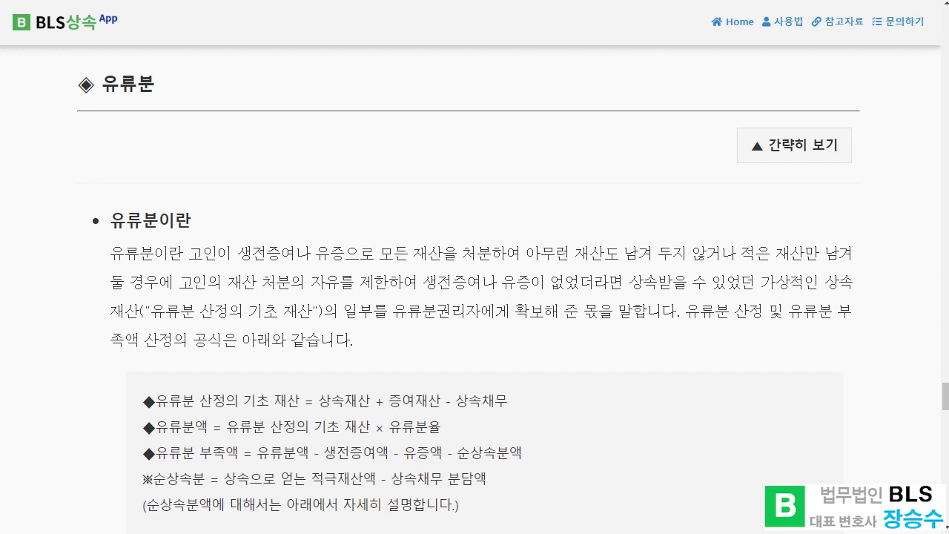
pyautogui.scroll(1, 31, 374)
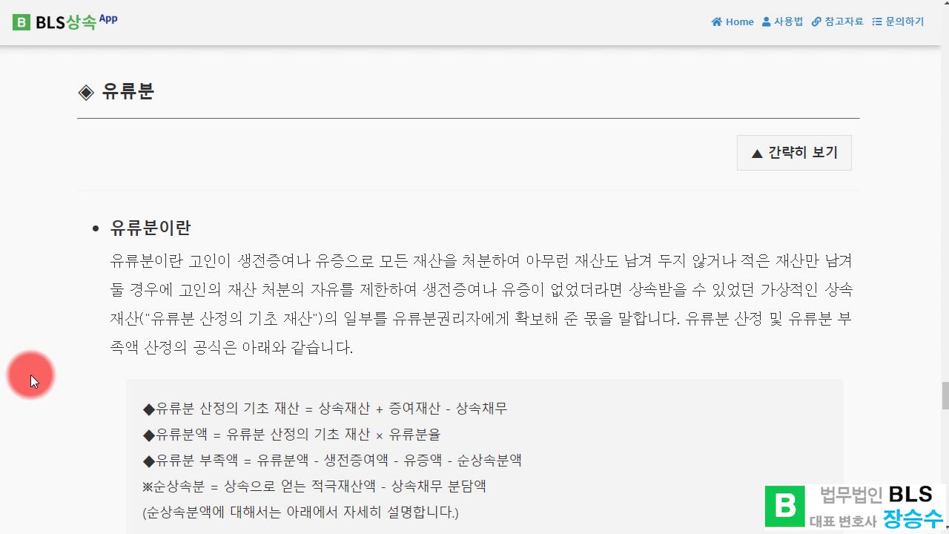
# Step: Rerun the 법정상속분 calculation and check the statutory share of the 배우자 and of each child
pyautogui.scroll(20, 31, 374)
pyautogui.scroll(15, 30, 374)
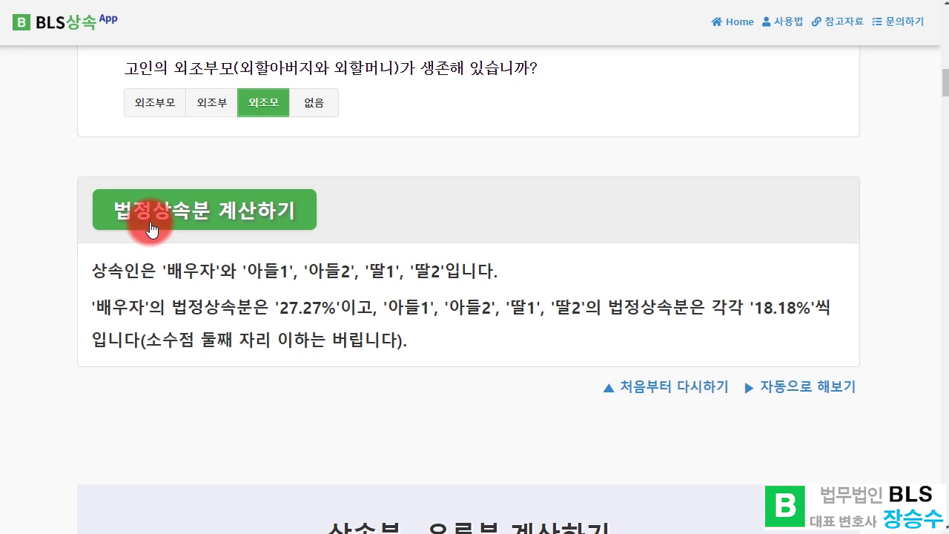
pyautogui.click(179, 237)
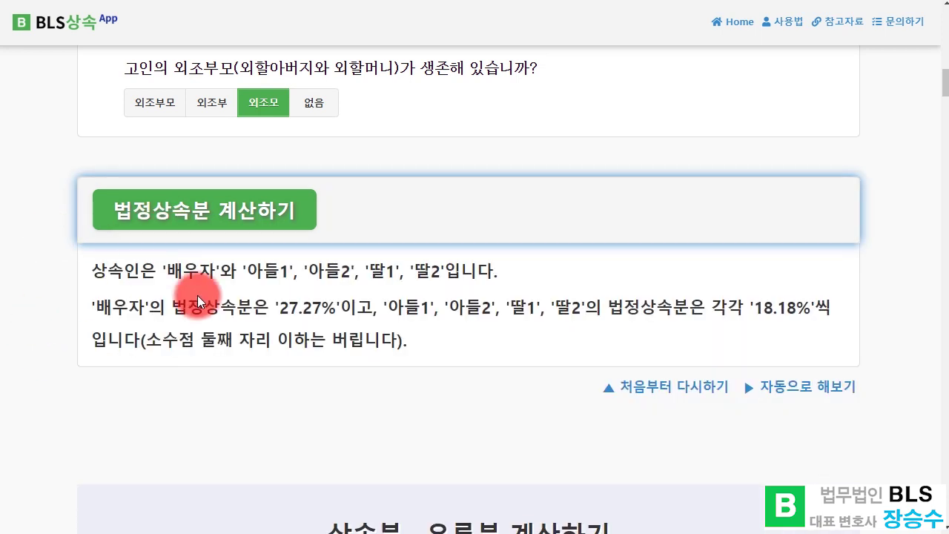
pyautogui.click(305, 315)
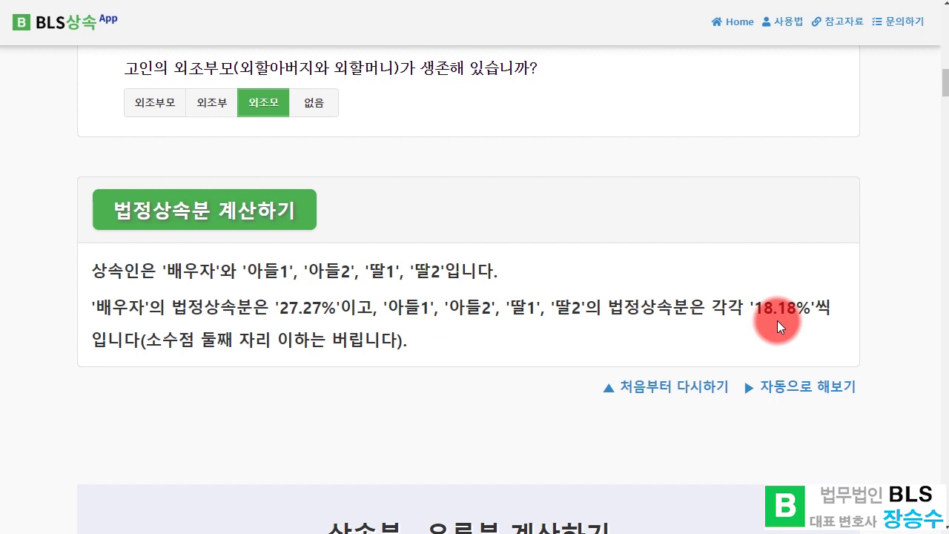
# Step: Return to the 유류분 table in the results and check the 유류분율 of each heir from 배우자 to 딸2
pyautogui.scroll(-15, 777, 321)
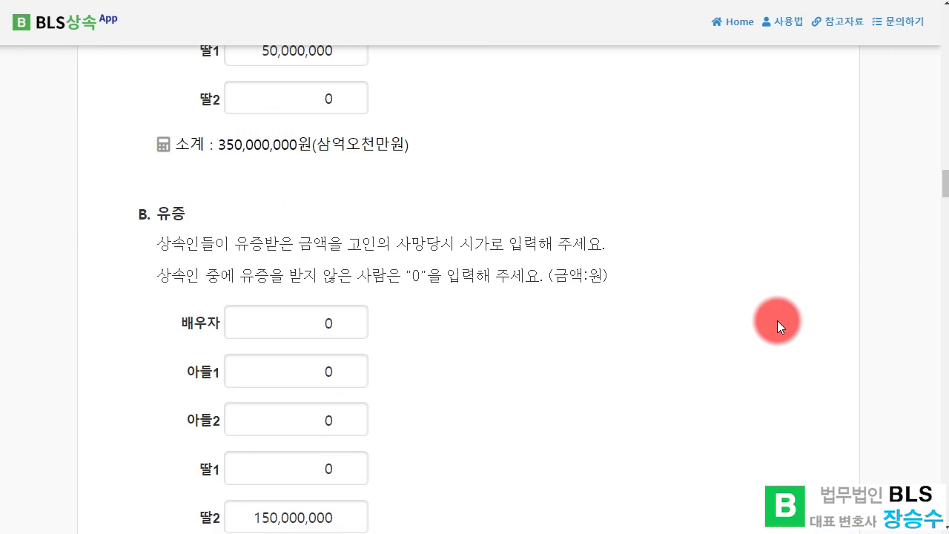
pyautogui.scroll(-20, 779, 321)
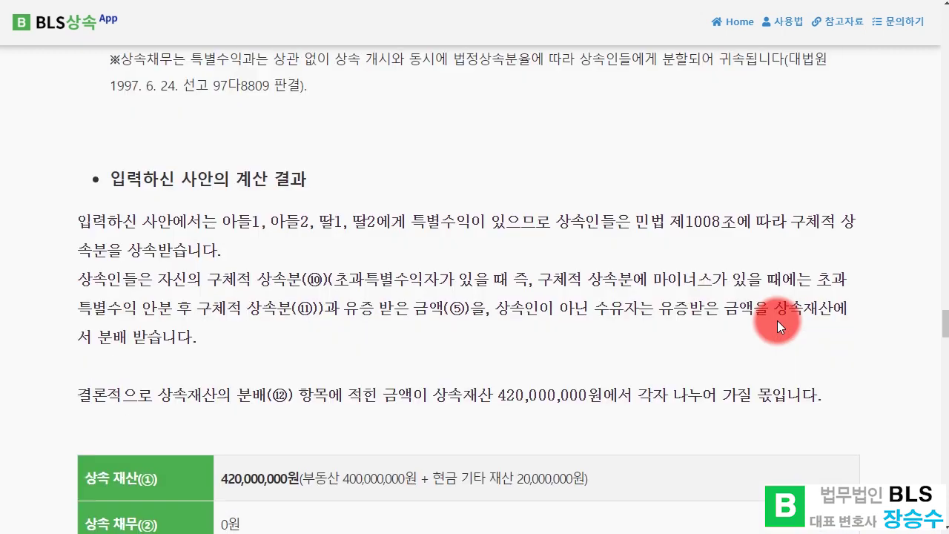
pyautogui.scroll(-18, 776, 320)
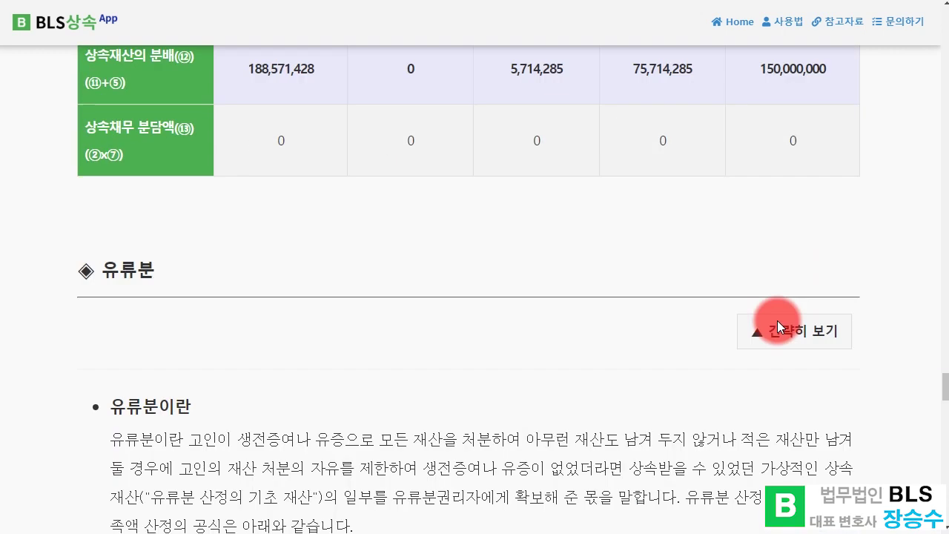
pyautogui.scroll(-6, 777, 322)
pyautogui.scroll(-5, 777, 320)
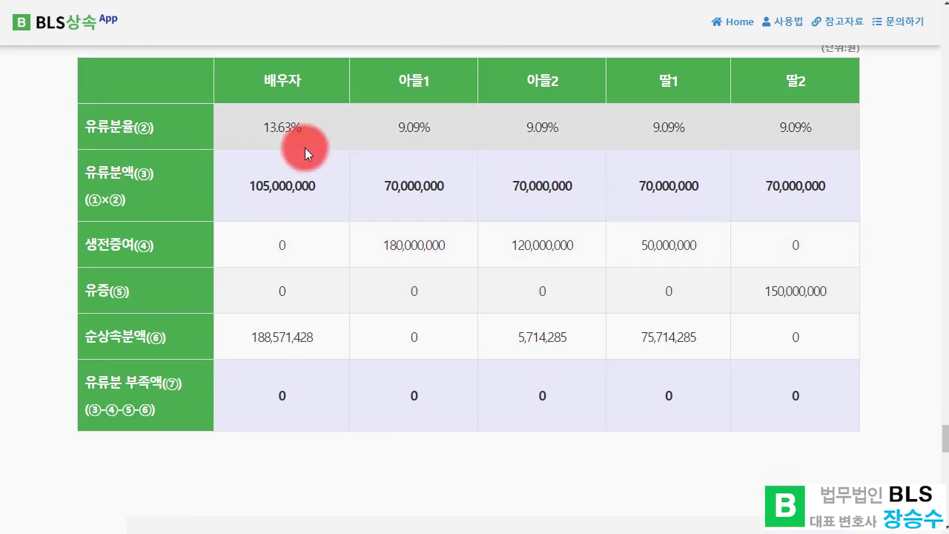
pyautogui.scroll(1, 305, 148)
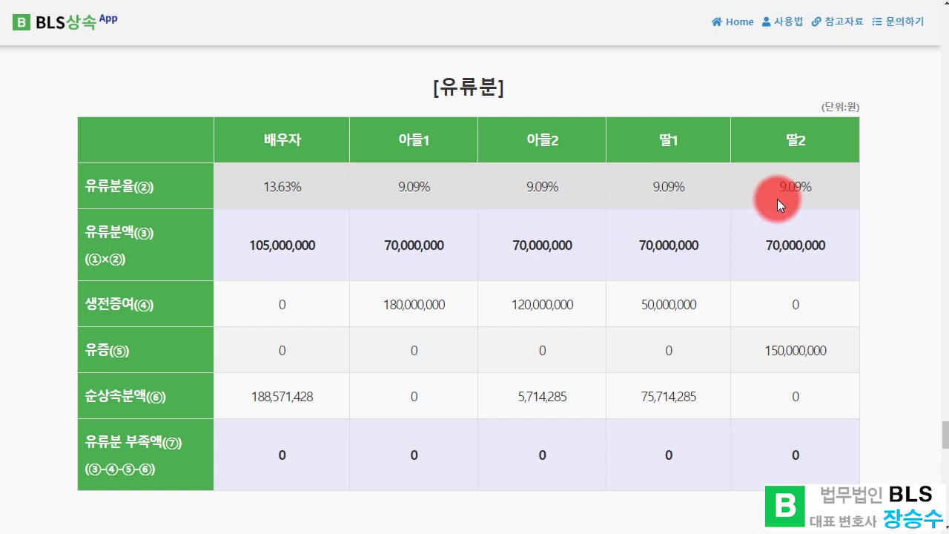
# Step: Review the 유류분 산정의 기초 재산 breakdown and compare it with each heir's 유류분액 and 유류분 부족액 in the table
pyautogui.scroll(4, 777, 199)
pyautogui.scroll(3, 734, 202)
pyautogui.scroll(-1, 735, 203)
pyautogui.scroll(-1, 735, 202)
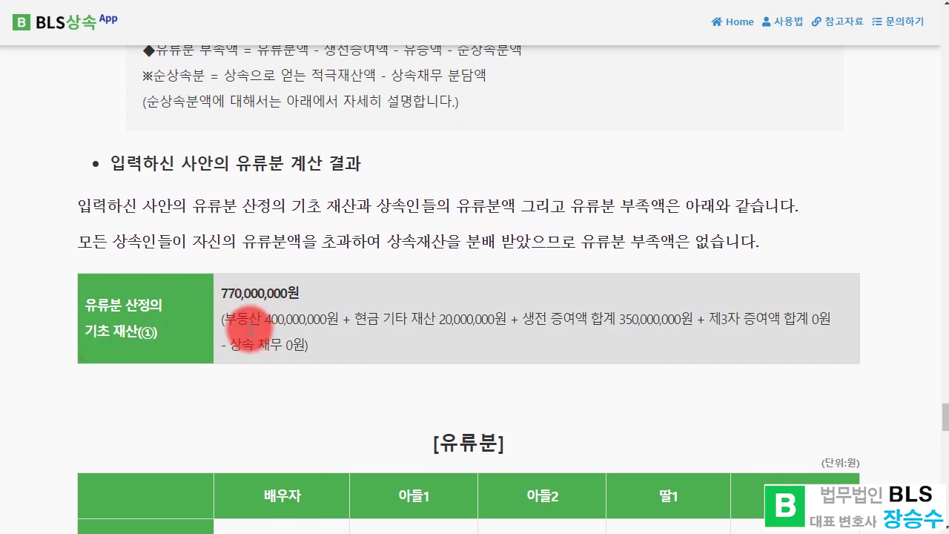
pyautogui.scroll(-4, 151, 352)
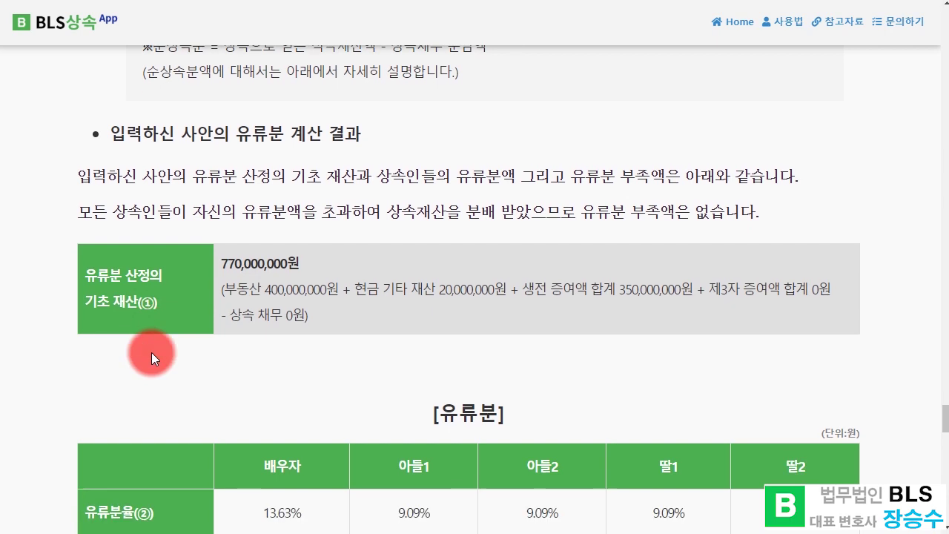
pyautogui.scroll(-1, 151, 352)
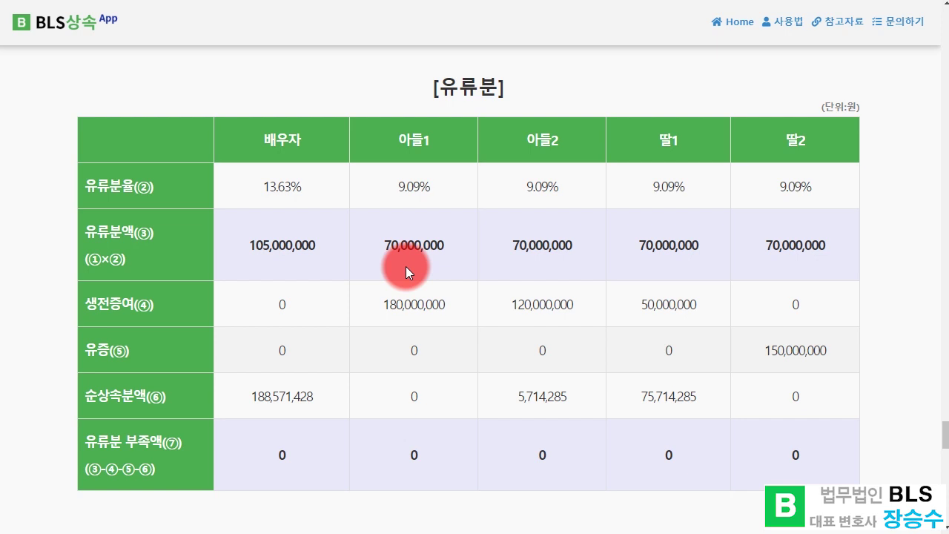
pyautogui.click(658, 263)
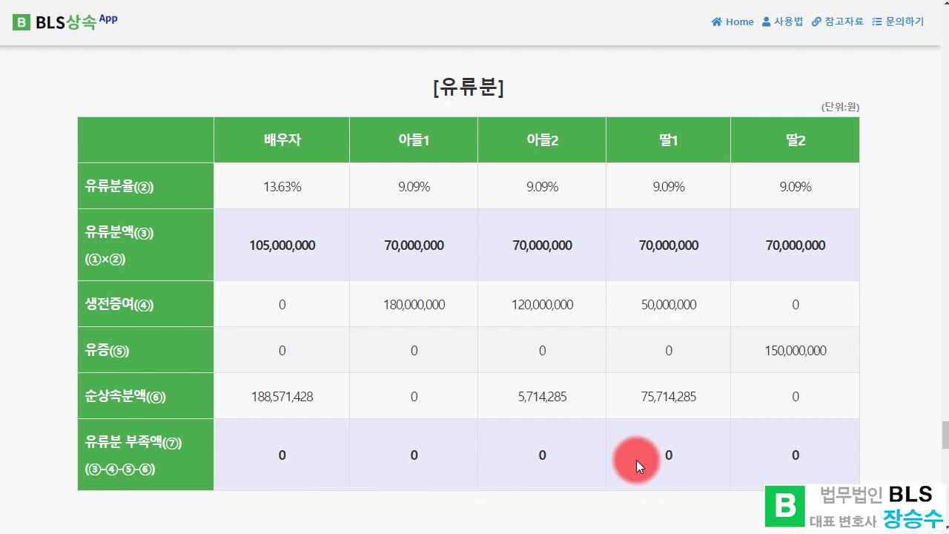
# Step: Highlight and read the two summary sentences under 입력하신 사안의 유류분 계산 결과, and glance back at the 유류분 table
pyautogui.scroll(5, 632, 456)
pyautogui.scroll(1, 632, 456)
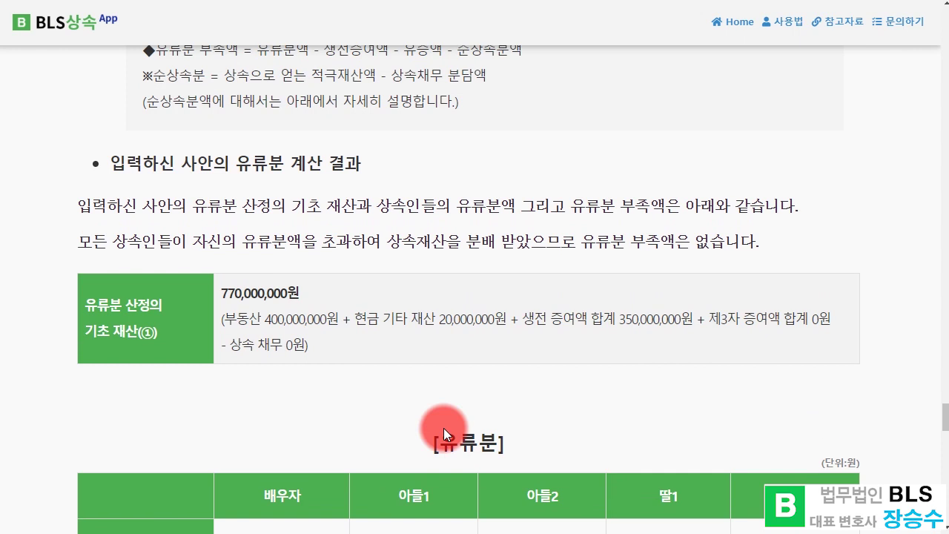
pyautogui.moveTo(76, 205); pyautogui.dragTo(798, 206)
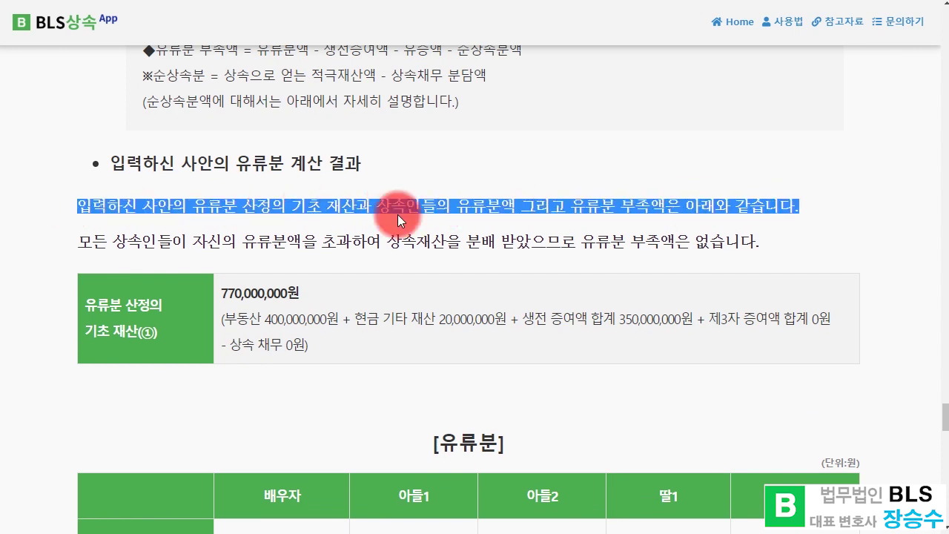
pyautogui.moveTo(77, 242); pyautogui.dragTo(763, 239)
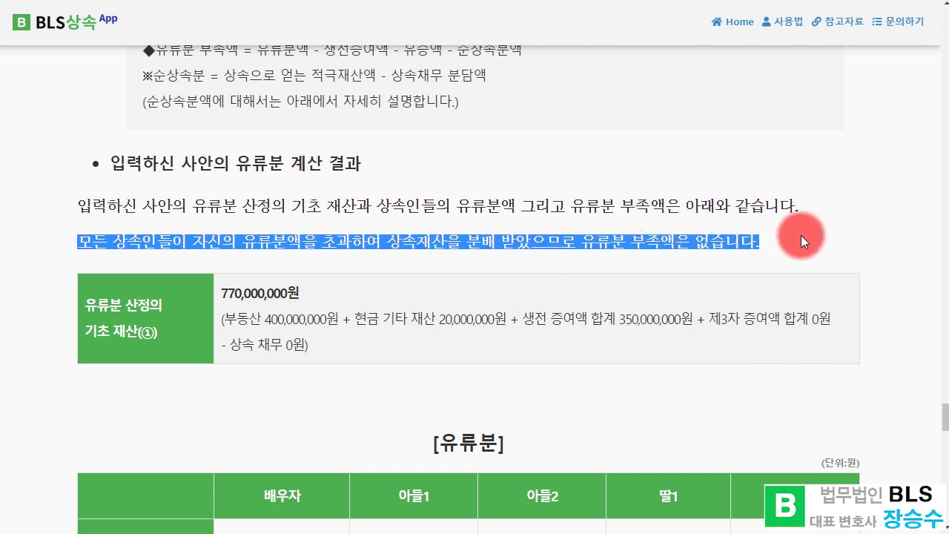
pyautogui.click(40, 378)
pyautogui.scroll(-5, 27, 257)
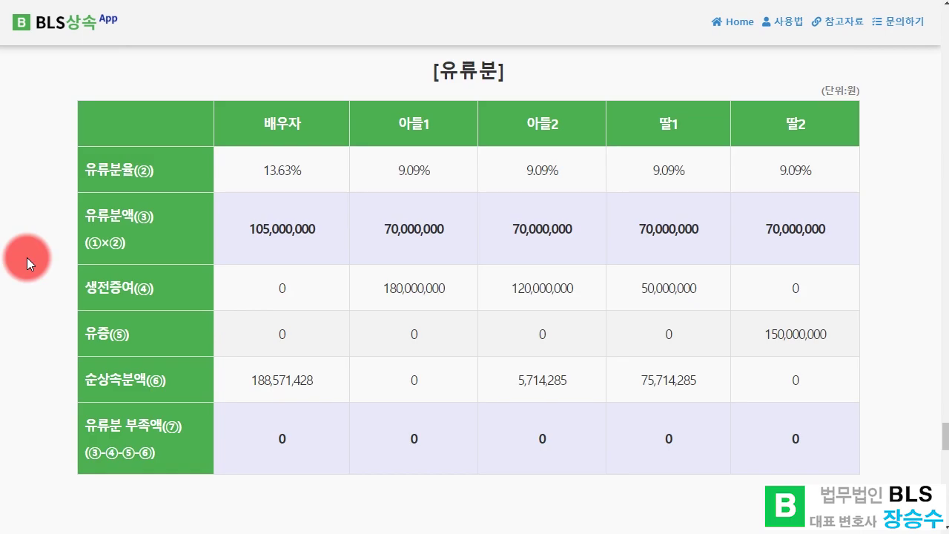
# Step: Set the 유증 amount for 딸2 to 350,000,000원
pyautogui.scroll(20, 27, 257)
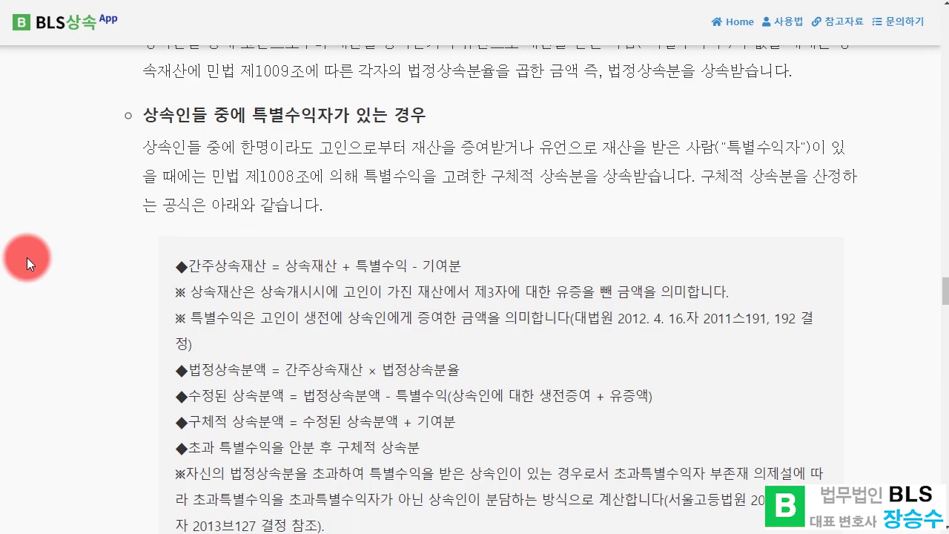
pyautogui.scroll(10, 26, 257)
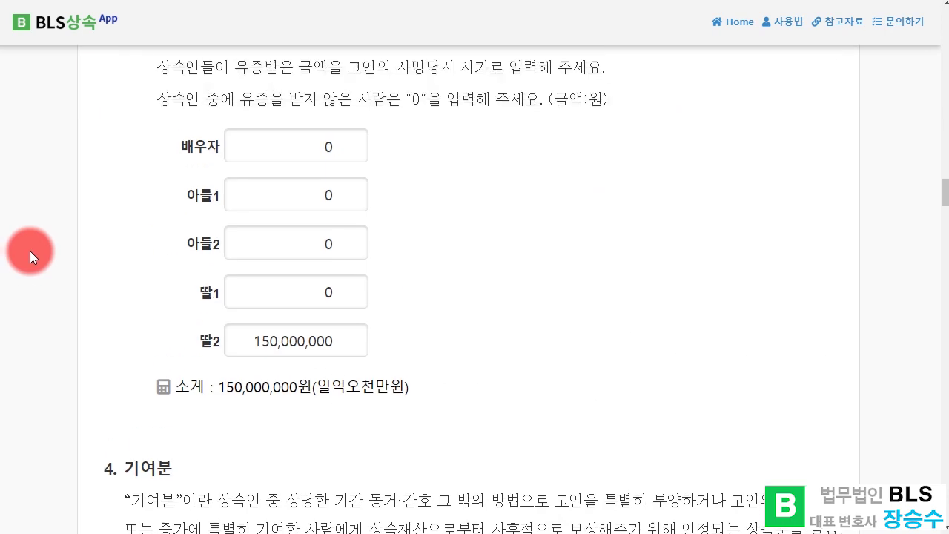
pyautogui.doubleClick(413, 402)
pyautogui.click(413, 402)
pyautogui.click(252, 408)
pyautogui.press('Delete')
pyautogui.write('3')
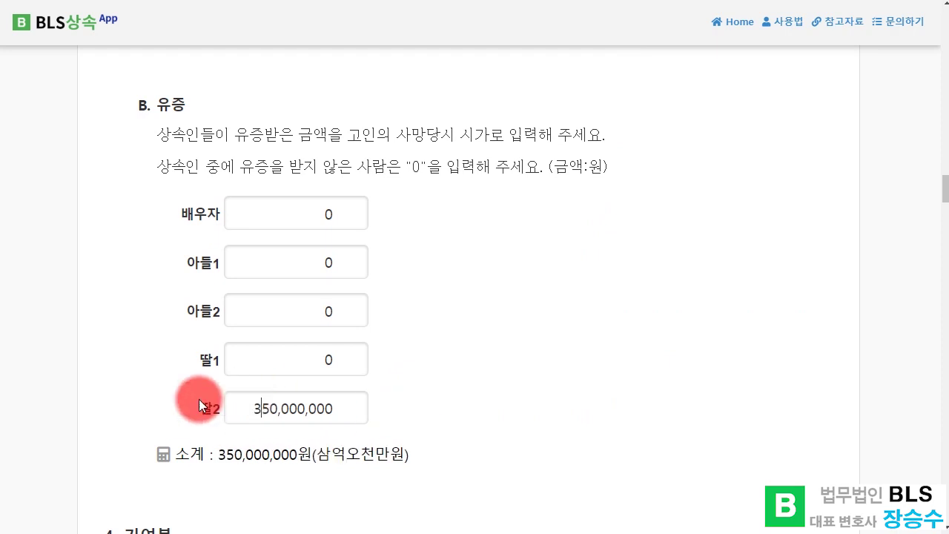
# Step: Recalculate with the changed amount and review the updated 상속분과 상속재산의 분배 table, including each heir's 상속재산의 분배 amount
pyautogui.scroll(-10, 115, 326)
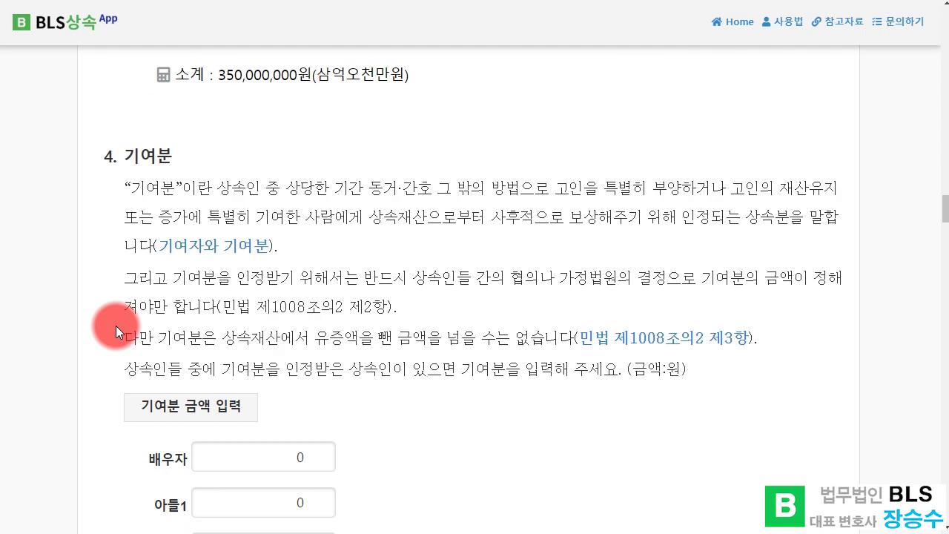
pyautogui.scroll(-8, 116, 326)
pyautogui.click(159, 159)
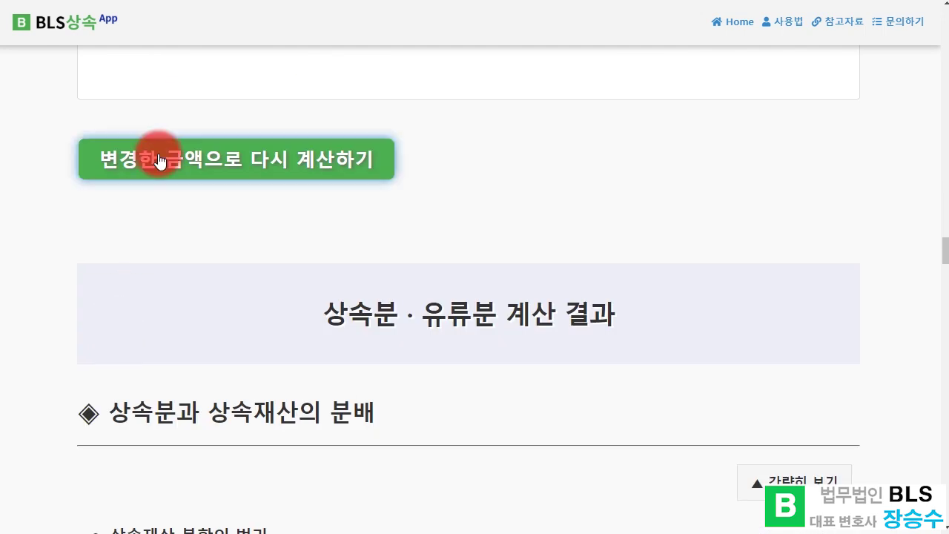
pyautogui.scroll(-6, 137, 205)
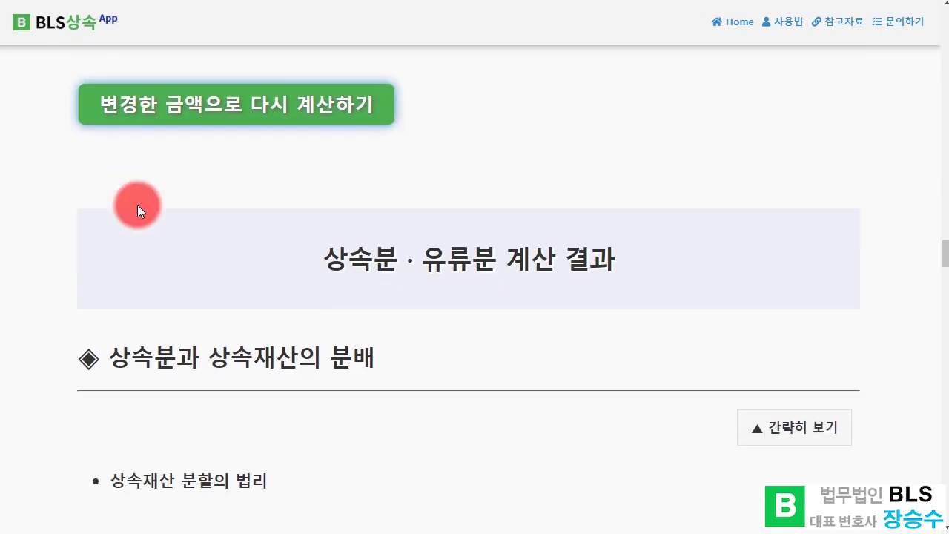
pyautogui.scroll(-15, 137, 205)
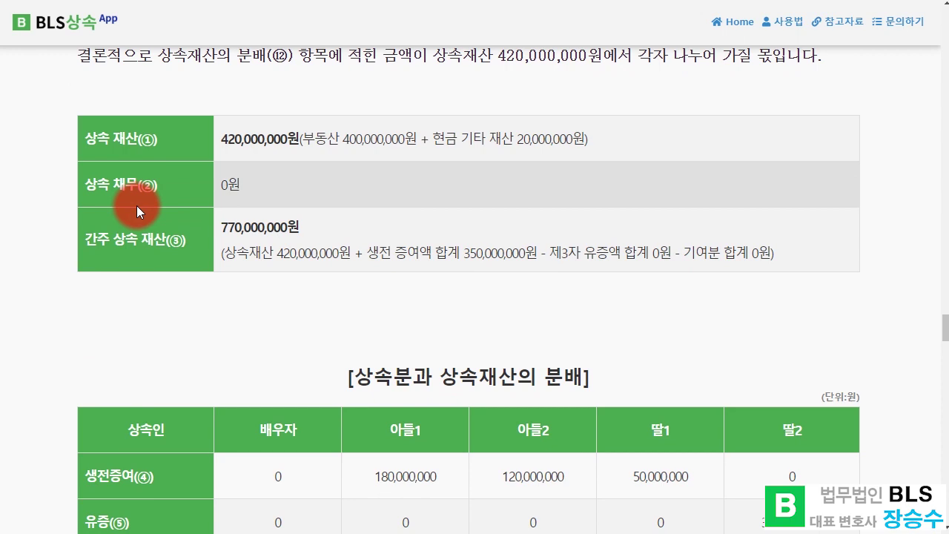
pyautogui.scroll(-3, 137, 205)
pyautogui.scroll(-3, 297, 163)
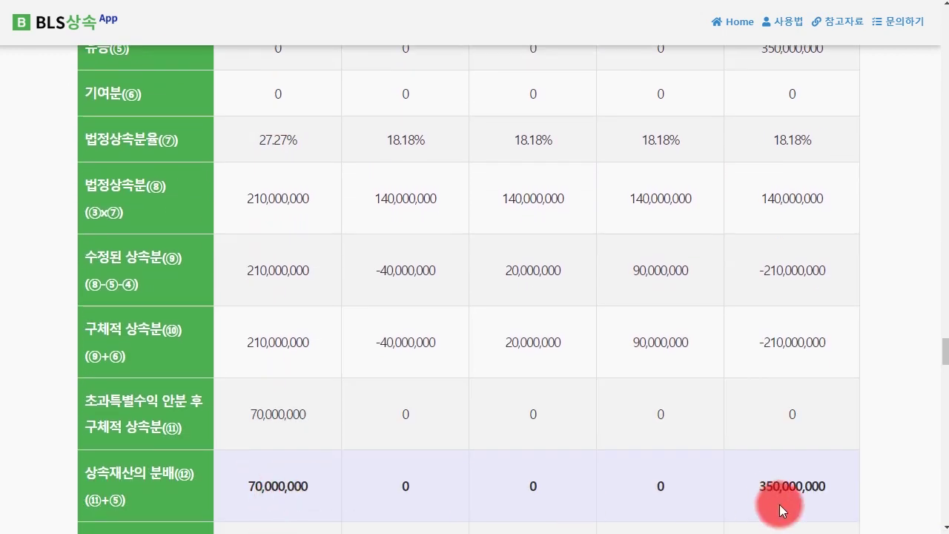
pyautogui.scroll(3, 779, 504)
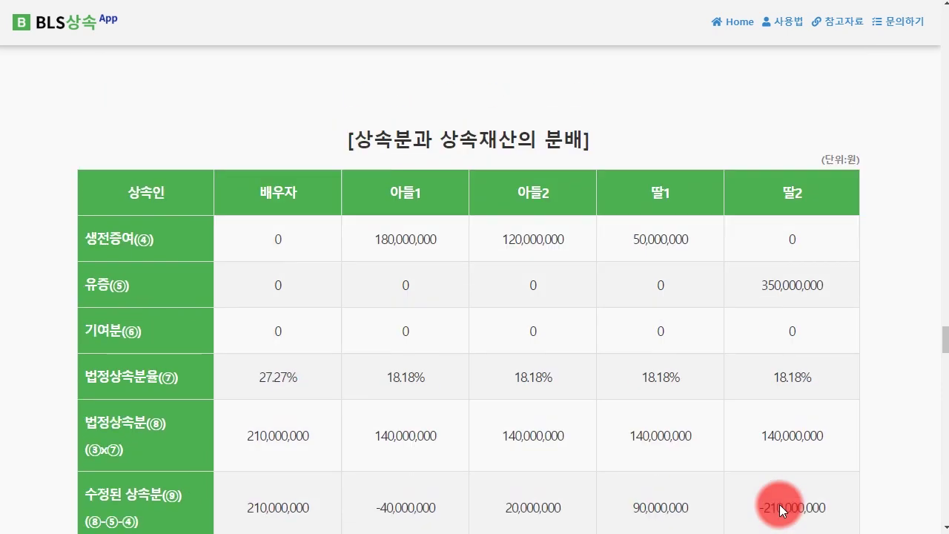
# Step: Review the rows from 법정상속분 through 상속채무 분담액 for every heir in the 상속분과 상속재산의 분배 table
pyautogui.scroll(-4, 779, 504)
pyautogui.scroll(1, 779, 504)
pyautogui.scroll(2, 764, 441)
pyautogui.scroll(-3, 763, 441)
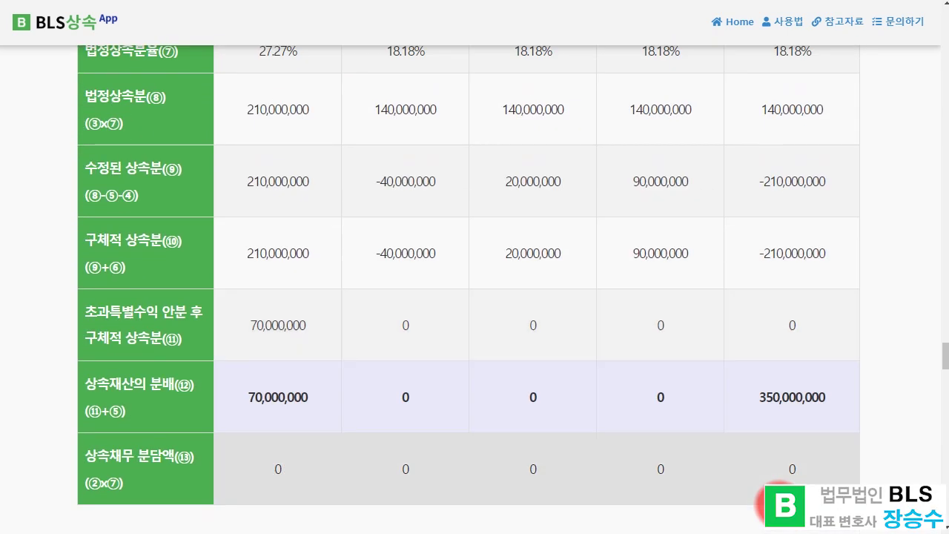
pyautogui.scroll(-5, 53, 396)
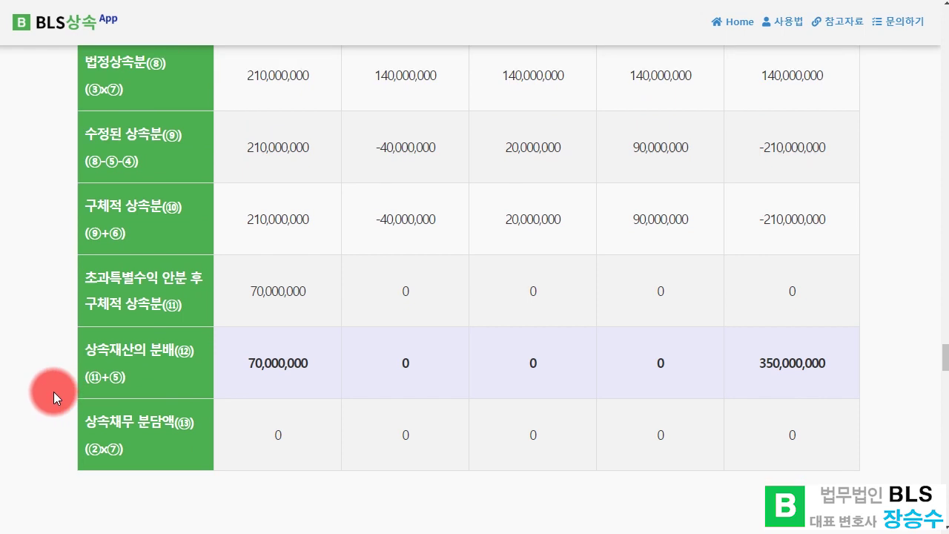
# Step: Examine the 유류분 산정의 기초 재산 and the 유류분 table, checking the 유류분 부족액 of 배우자 and 딸1
pyautogui.scroll(-11, 53, 396)
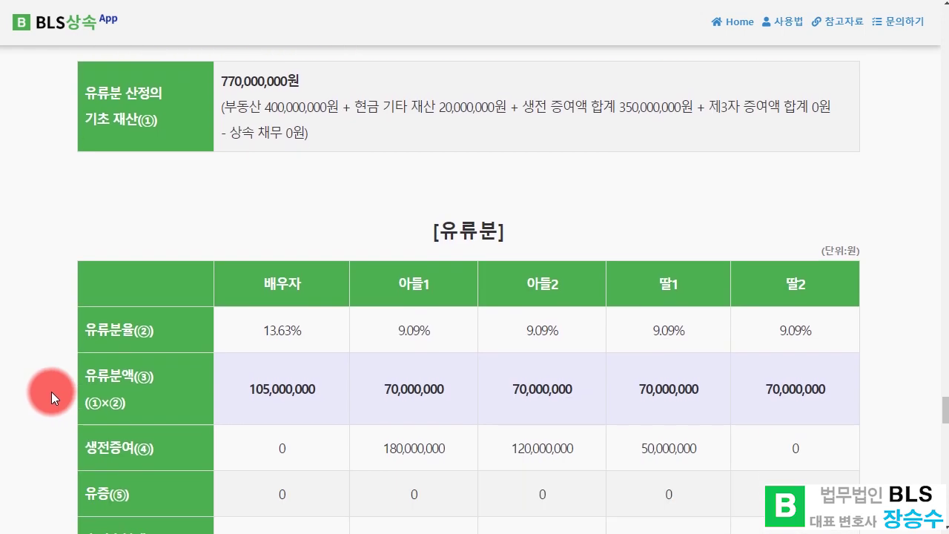
pyautogui.scroll(-1, 49, 392)
pyautogui.scroll(1, 50, 391)
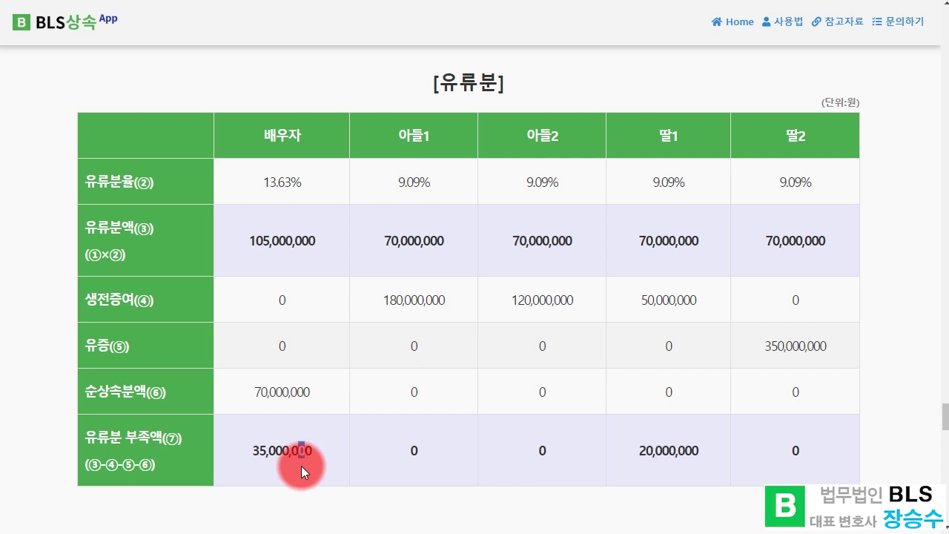
pyautogui.click(677, 464)
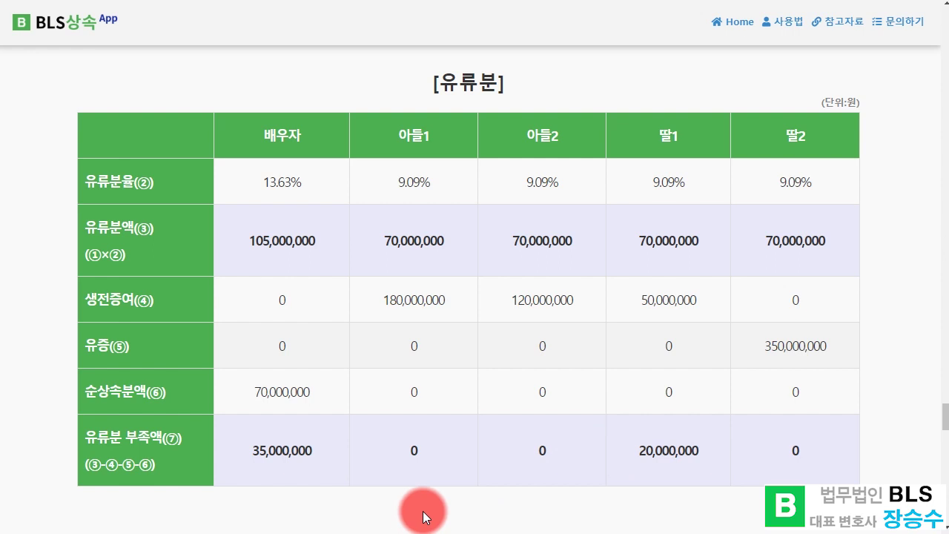
# Step: Read the explanation of who must return the shortfall and examine the 유류분 부족액의 반환 table for 배우자 and 딸1
pyautogui.scroll(-6, 422, 516)
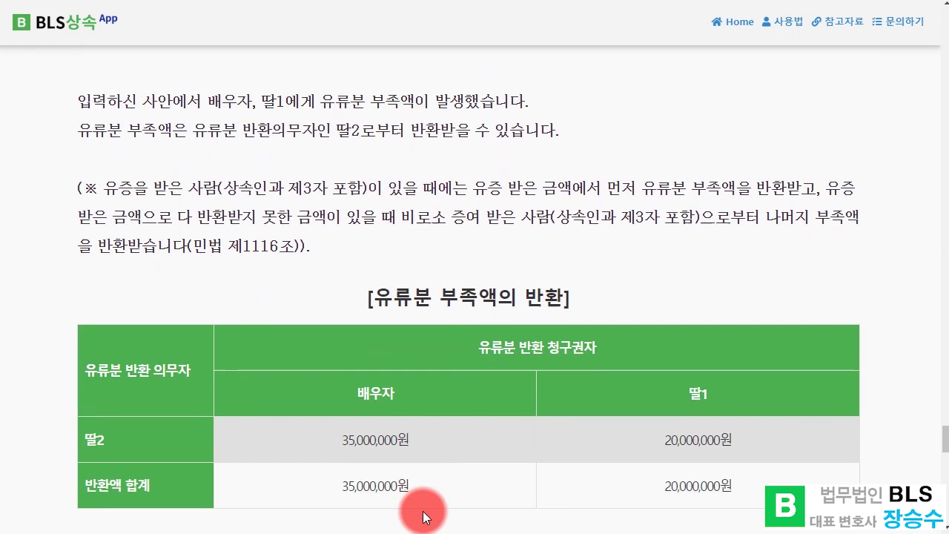
pyautogui.scroll(-2, 422, 515)
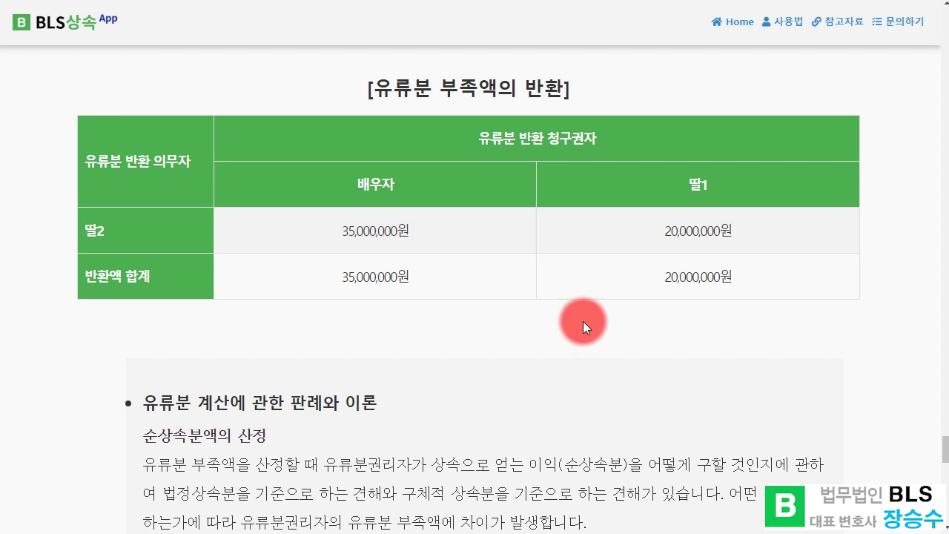
pyautogui.scroll(-2, 588, 337)
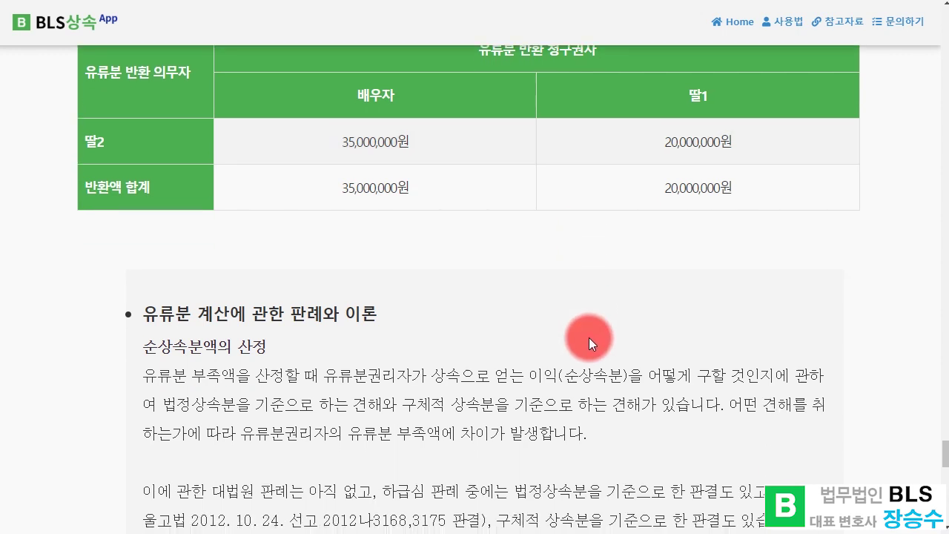
# Step: Look over the 유류분 계산에 관한 판례와 이론 notes and the title of the paper on calculating 구체적 상속분 with 초과특별수익
pyautogui.scroll(-12, 588, 337)
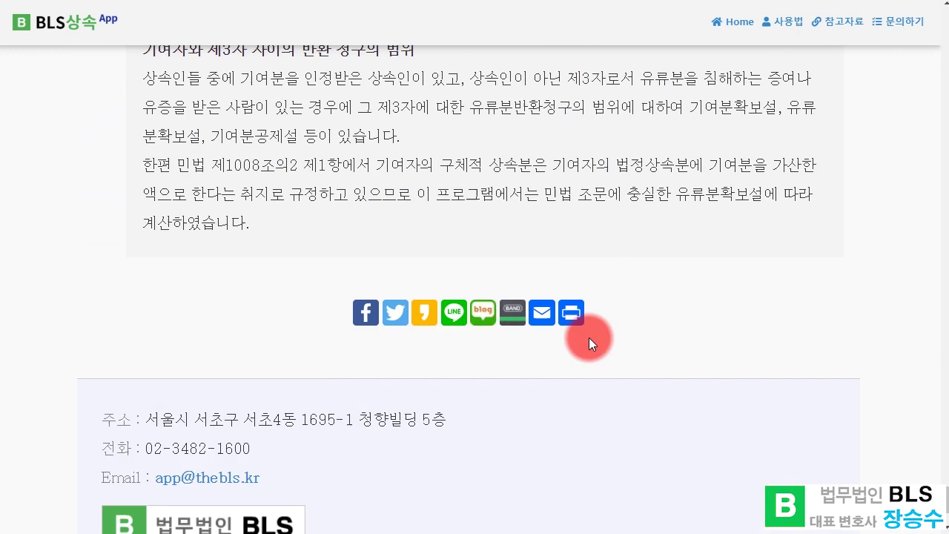
pyautogui.scroll(-1, 589, 338)
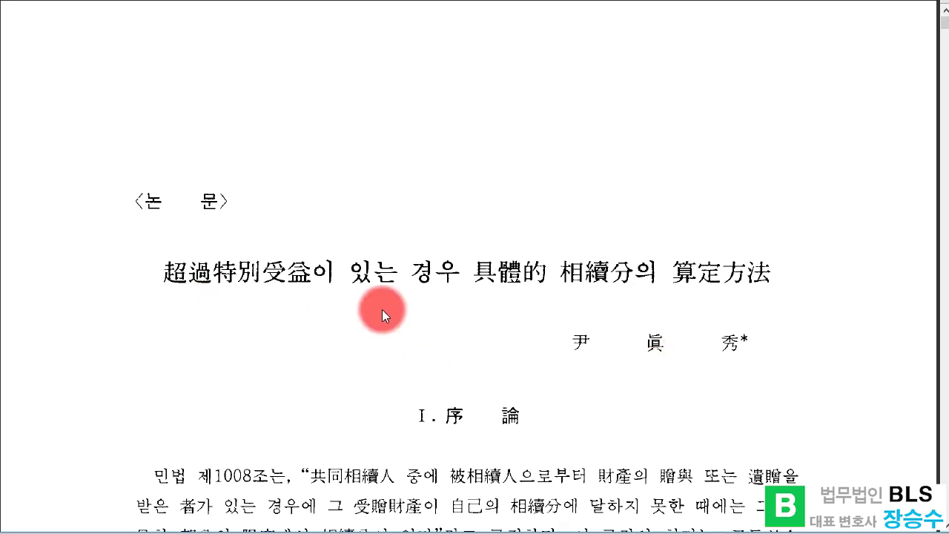
pyautogui.click(729, 296)
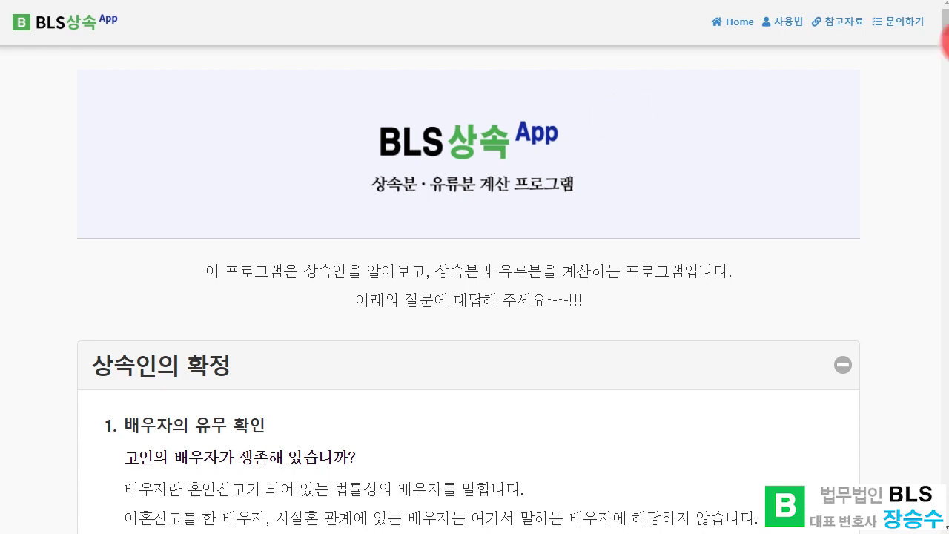
# Step: Open the 문의하기 page to check the 메일문의 and 전화문의 contact details, and return to the app's start page
pyautogui.click(898, 23)
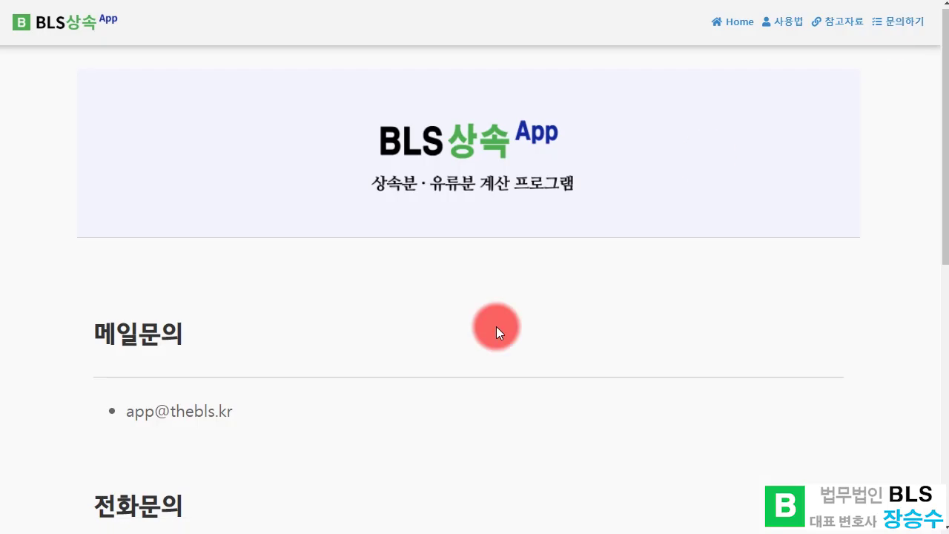
pyautogui.scroll(-2, 201, 442)
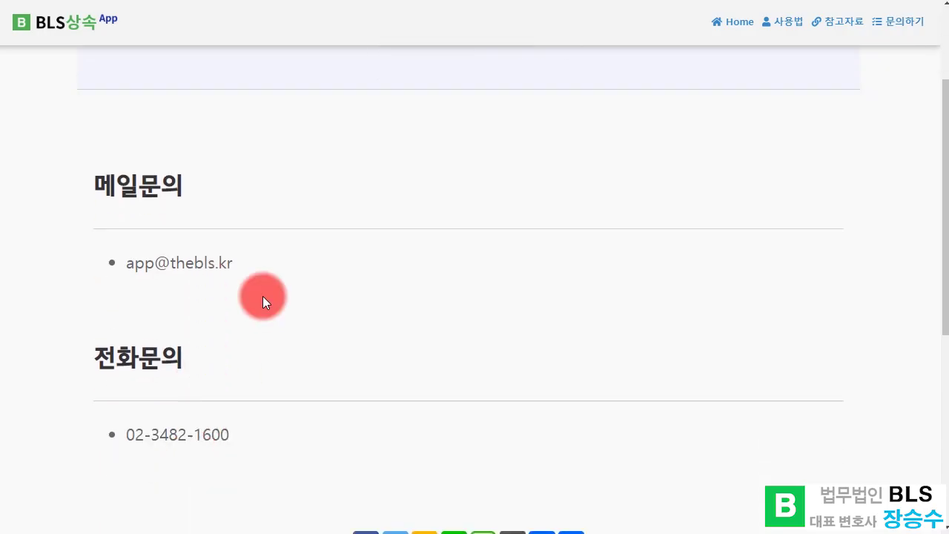
pyautogui.scroll(2, 262, 295)
pyautogui.scroll(1, 262, 296)
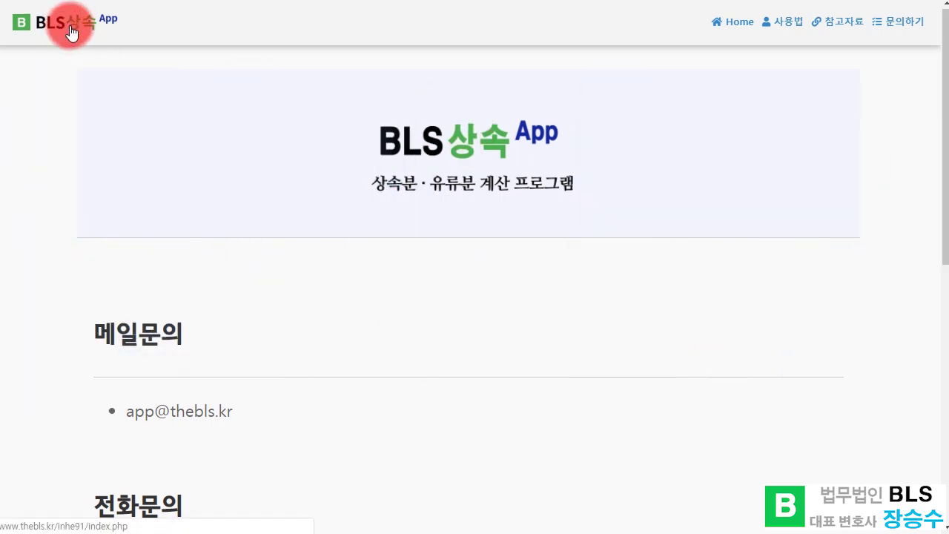
pyautogui.click(69, 26)
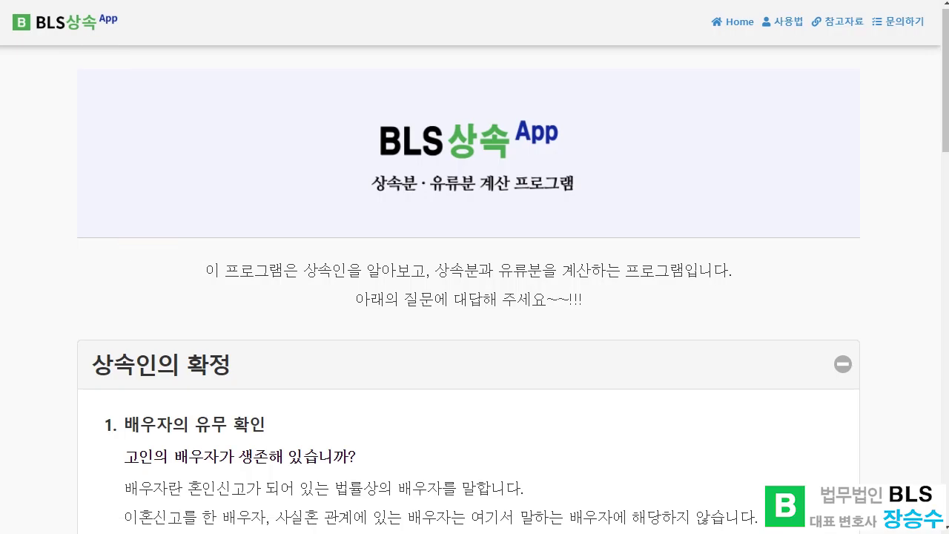